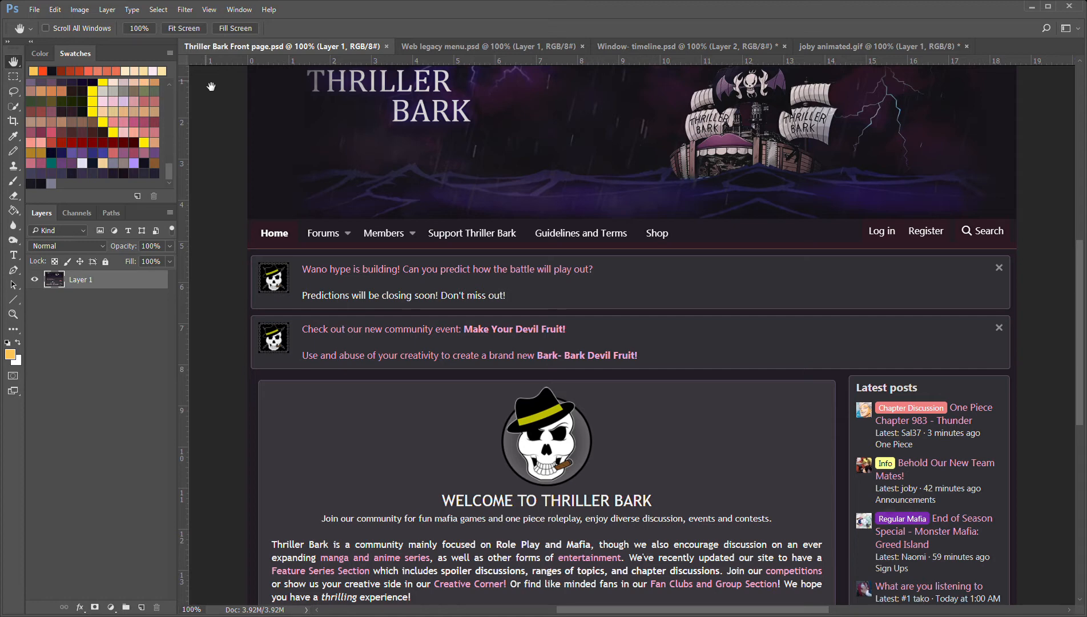
# Look through the open Web legacy menu and Window- timeline reference documents, ending on the animated GIF document
pyautogui.click(423, 47)
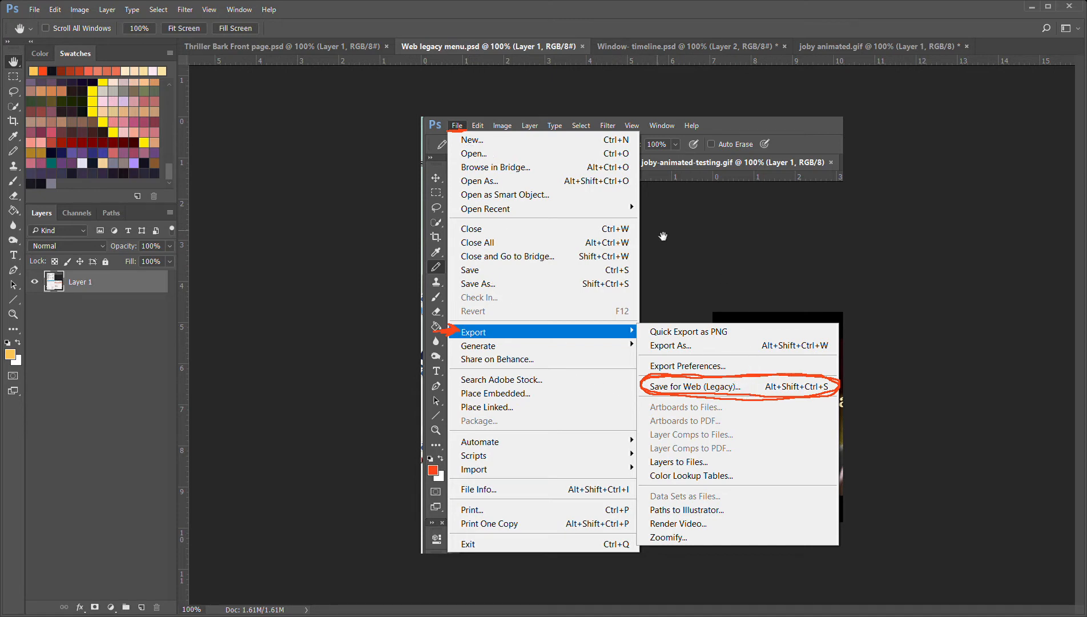
pyautogui.click(628, 43)
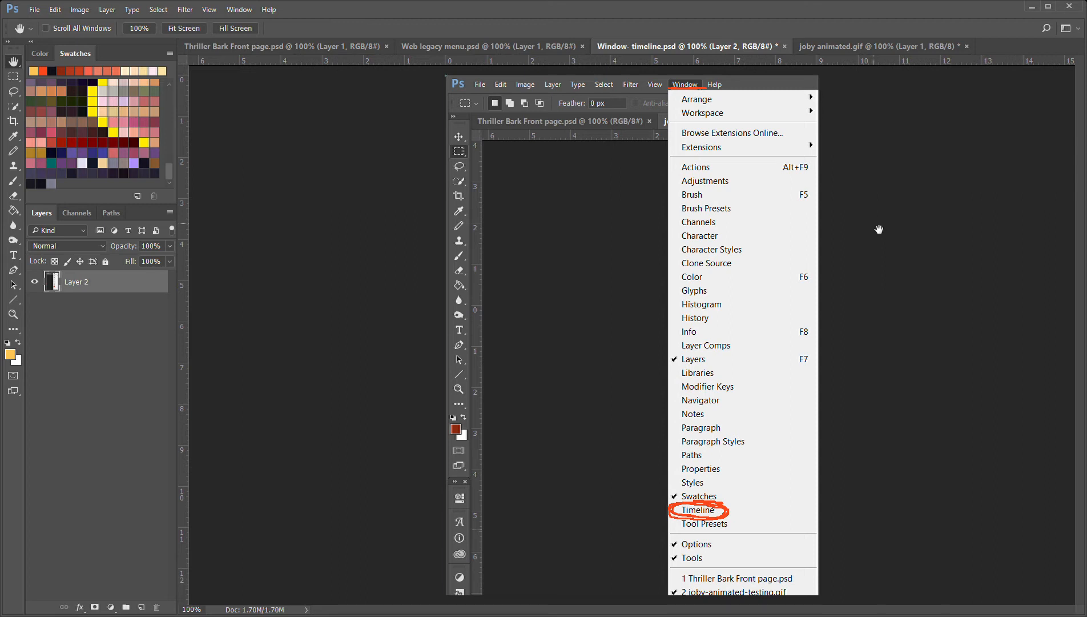
pyautogui.click(857, 50)
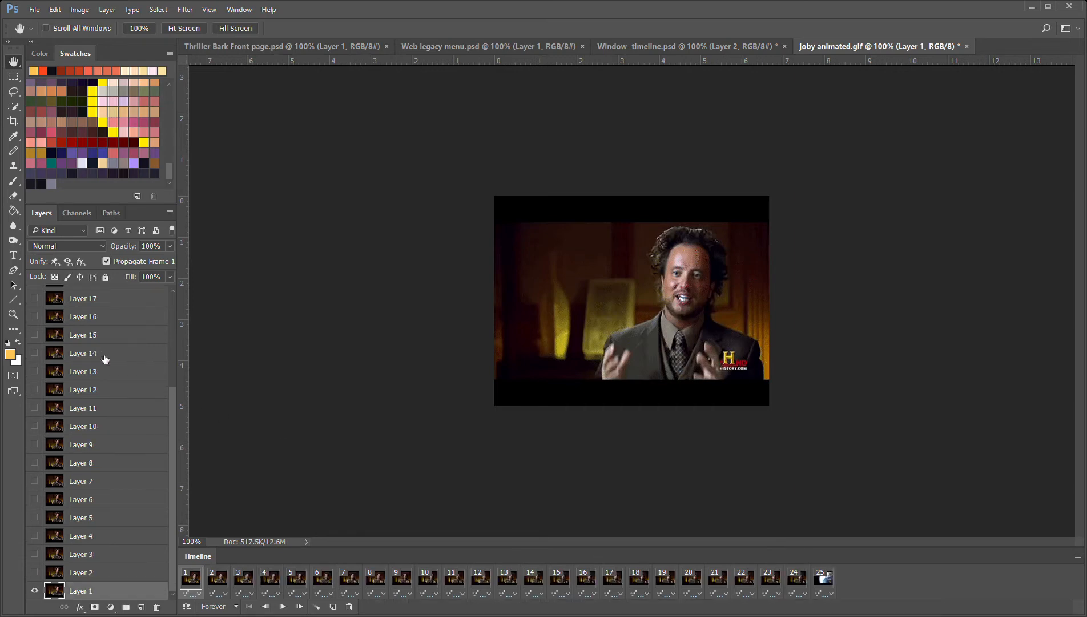
# Review the GIF's layers, preview the animation in the timeline, and return to frame 1
pyautogui.scroll(5, 96, 331)
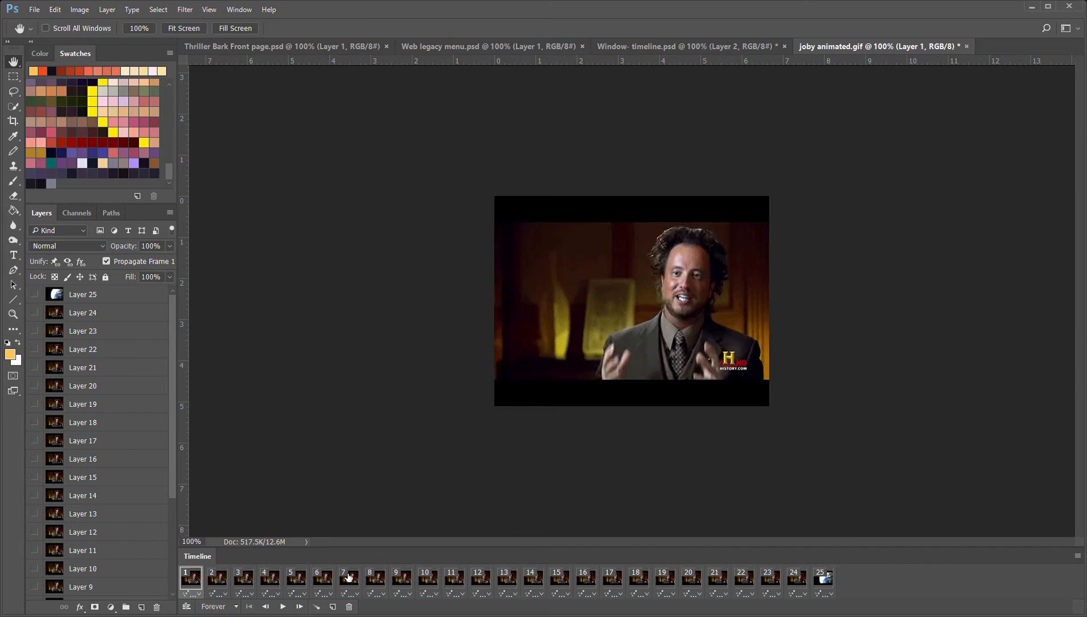
pyautogui.click(283, 606)
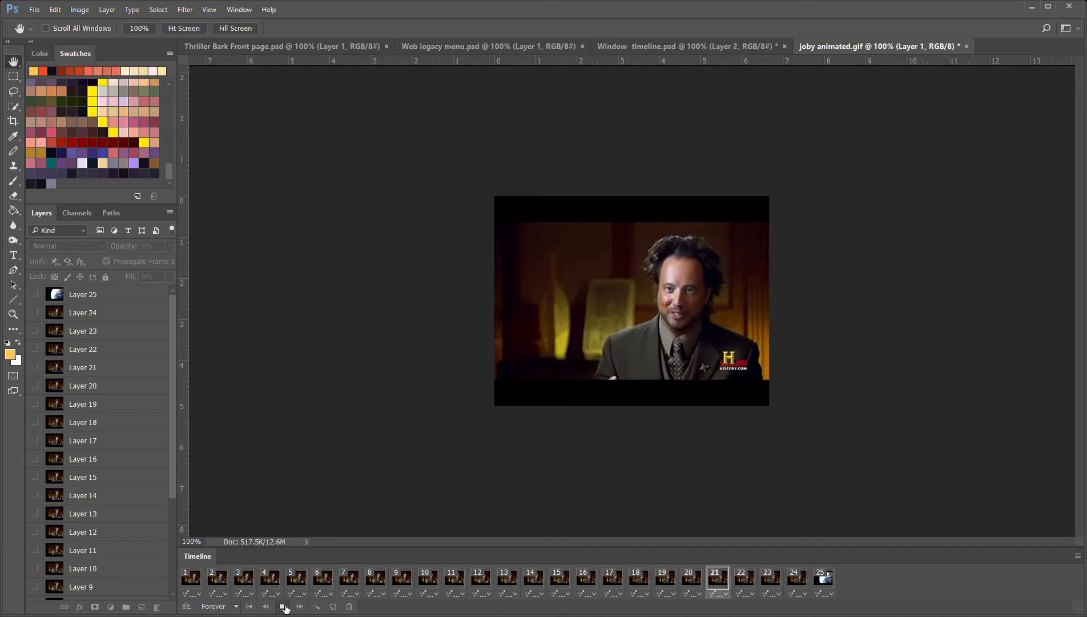
pyautogui.click(284, 607)
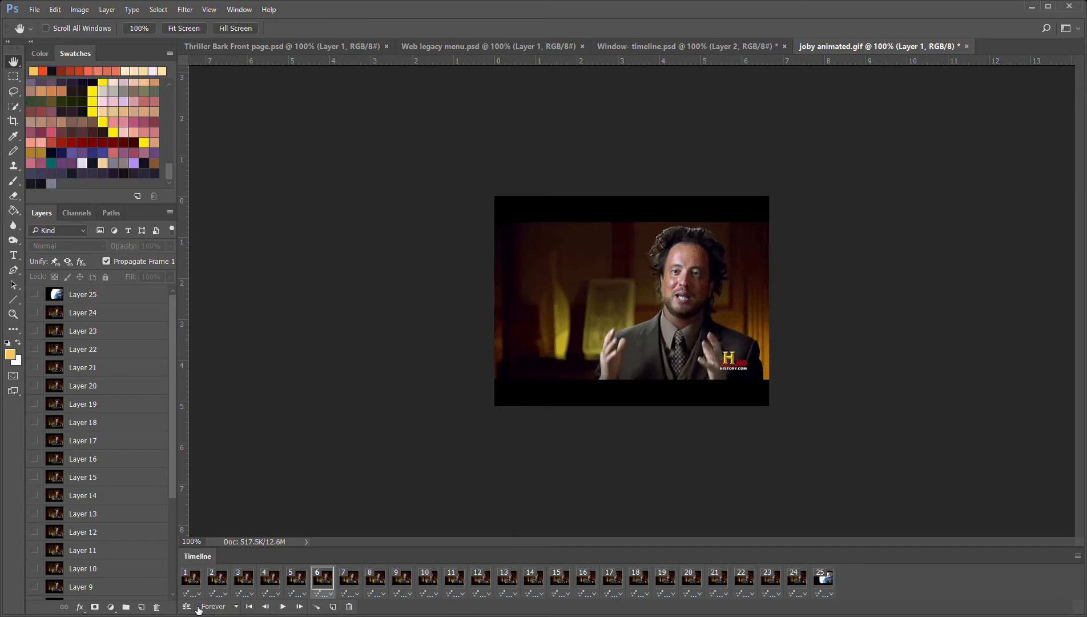
pyautogui.click(197, 582)
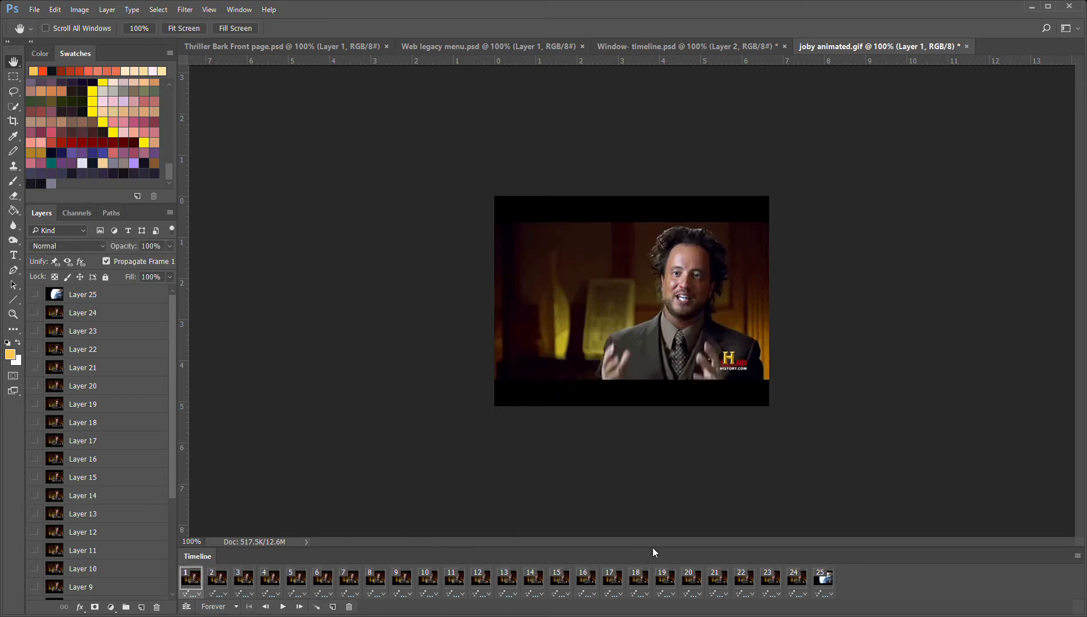
# Delete frame 25, the Earth image, from the timeline and select frame 1
pyautogui.click(824, 586)
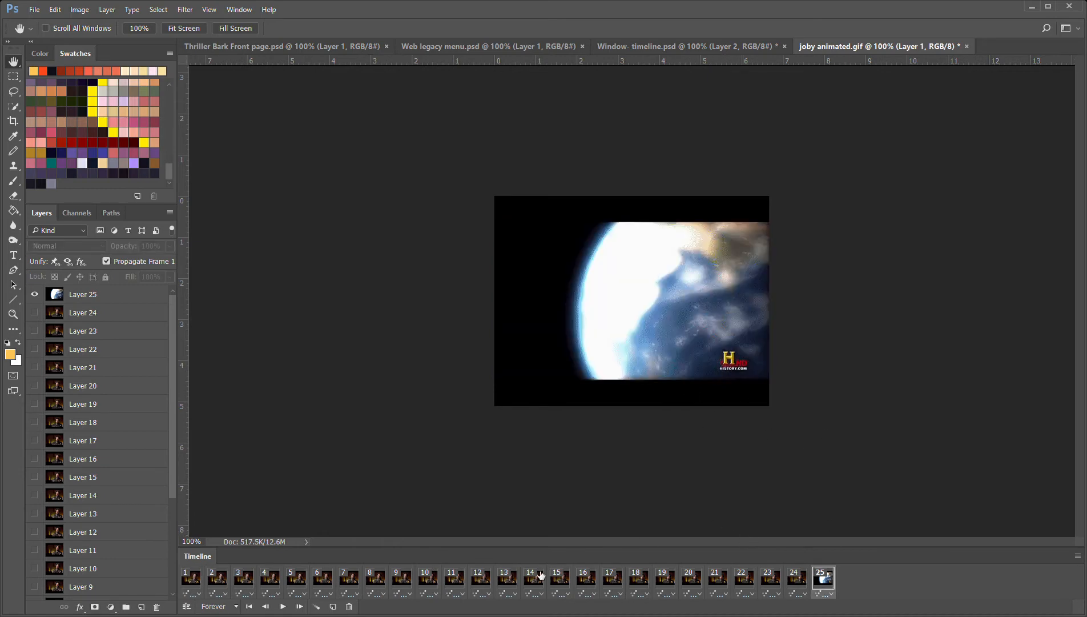
pyautogui.click(349, 607)
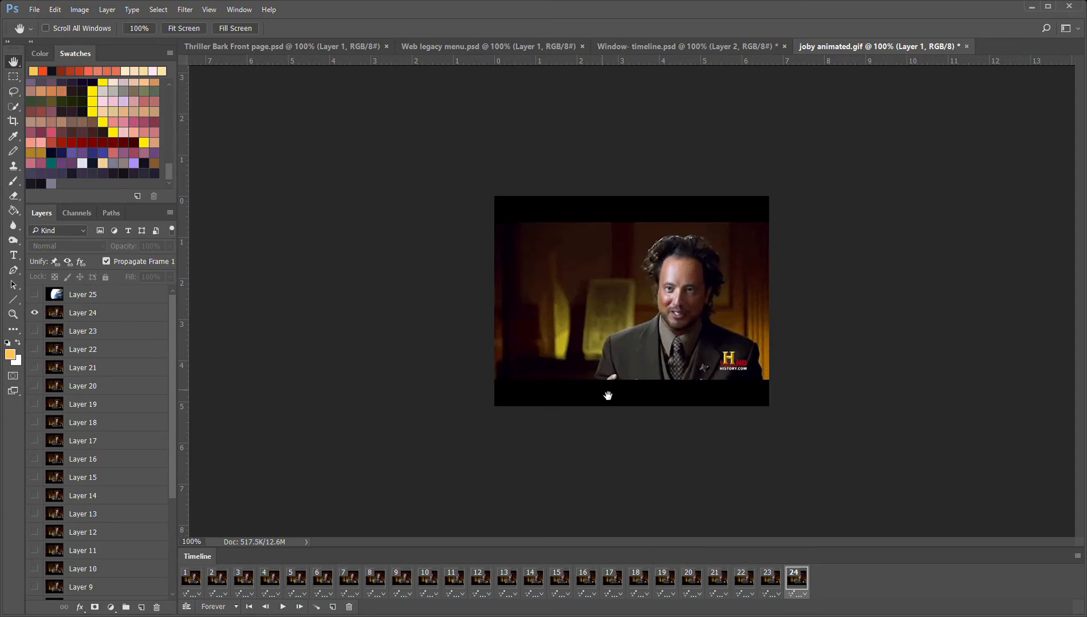
pyautogui.click(192, 581)
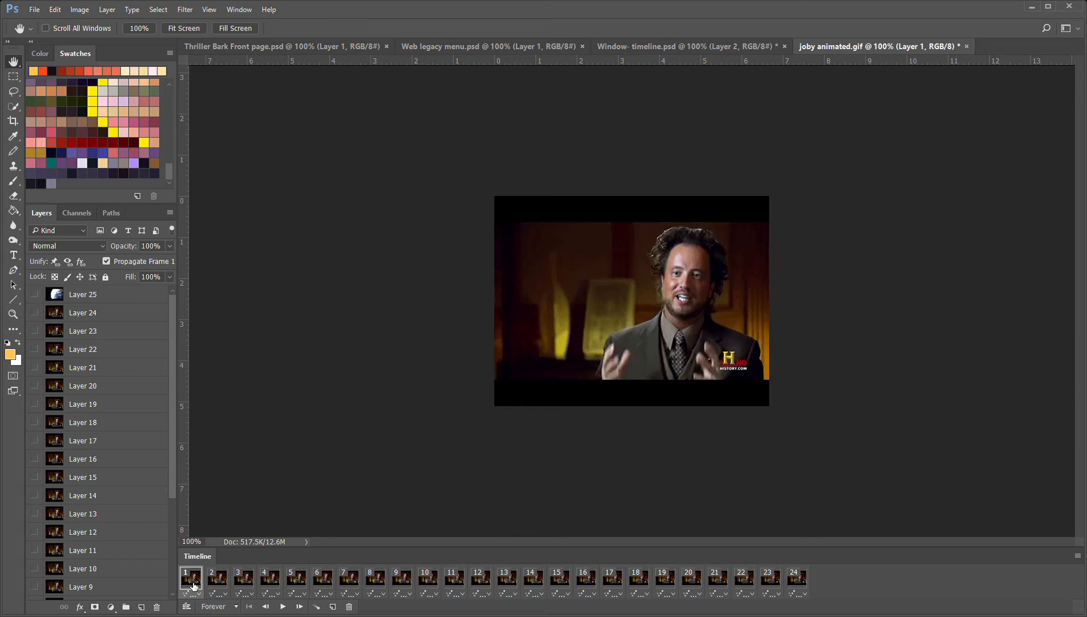
# Add a text layer above Layer 25 reading "Because..." in the dark area beside the man
pyautogui.click(126, 293)
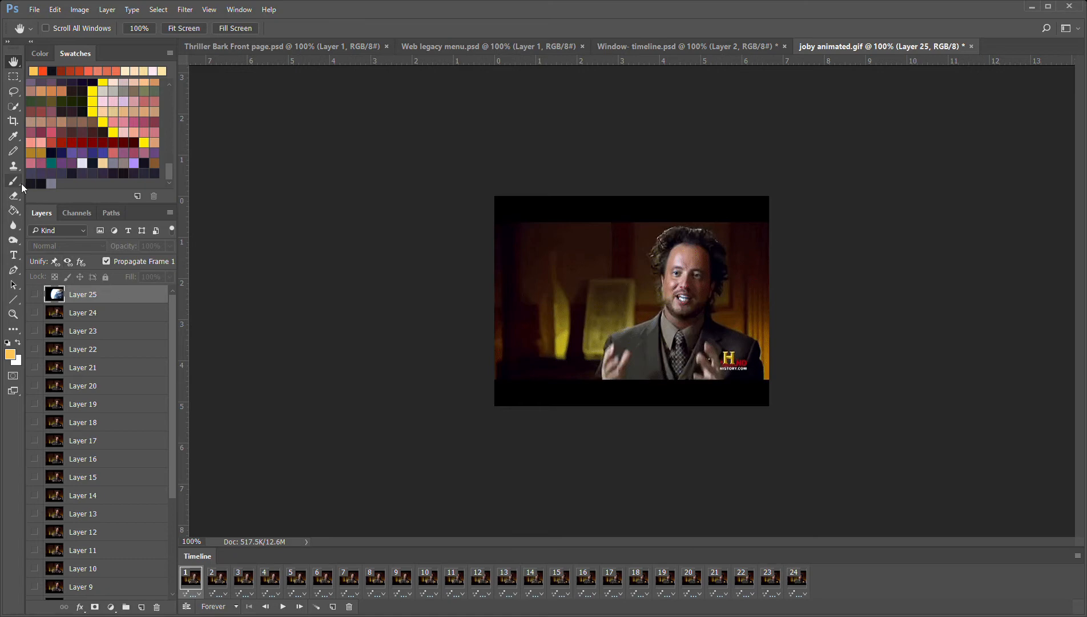
pyautogui.click(13, 256)
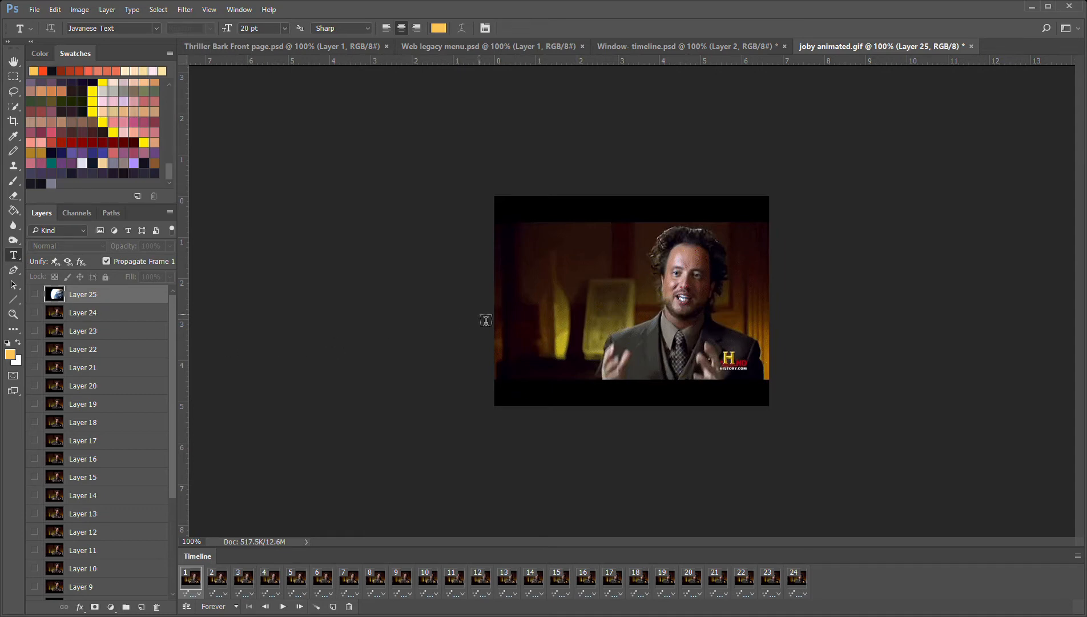
pyautogui.click(557, 289)
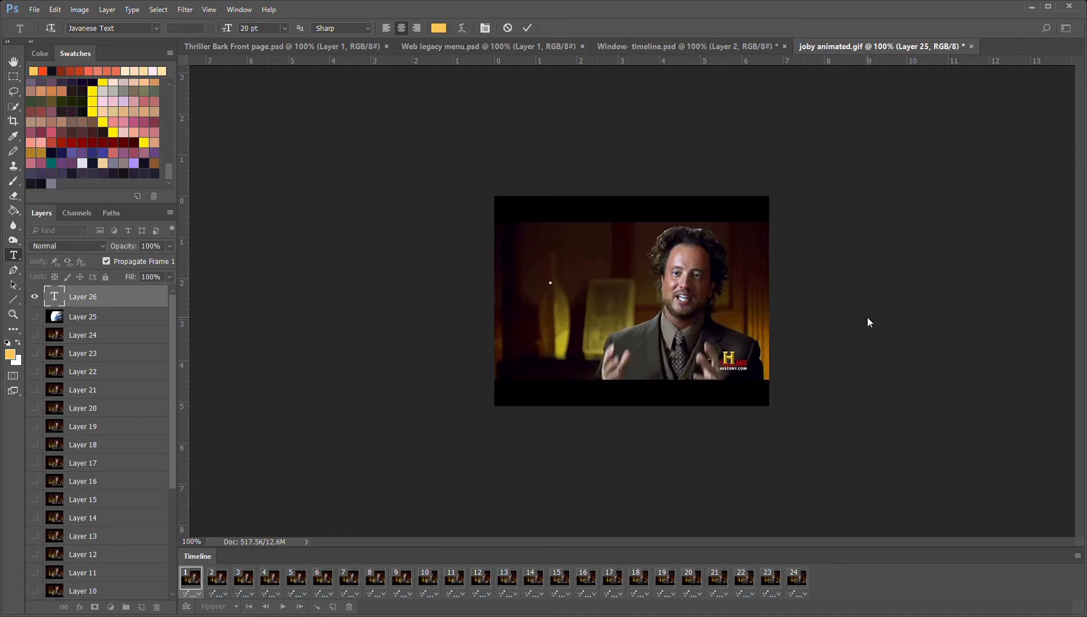
pyautogui.write('Because...')
pyautogui.click(18, 66)
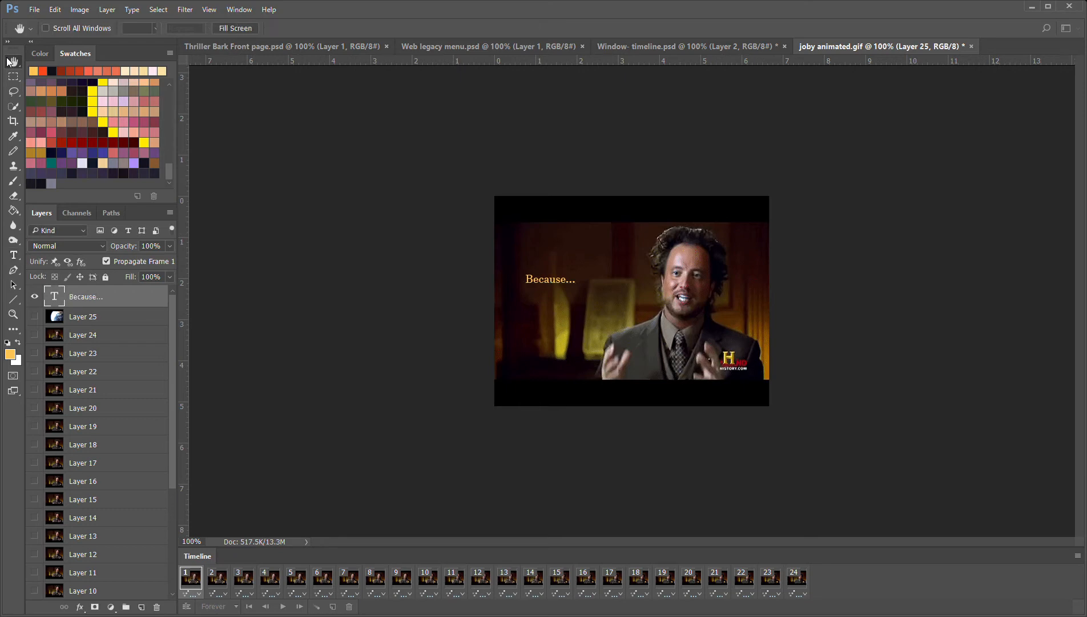
# Scale the "Because..." text to about 260% and shift it clear of the man's face
pyautogui.press('v')
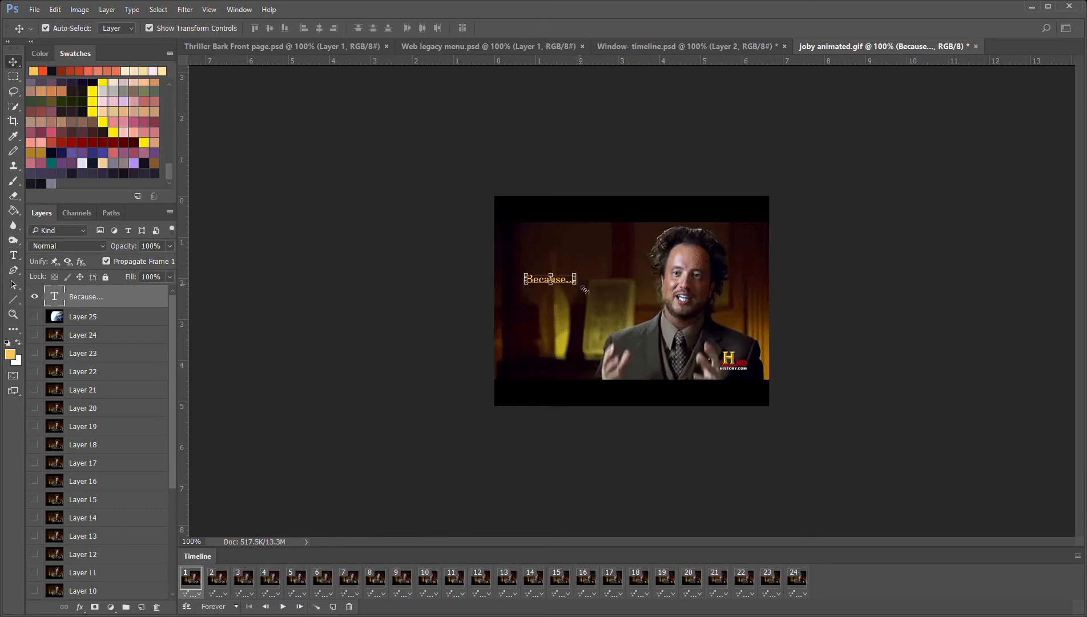
pyautogui.moveTo(579, 289); pyautogui.dragTo(661, 331)
pyautogui.moveTo(615, 302); pyautogui.dragTo(600, 301)
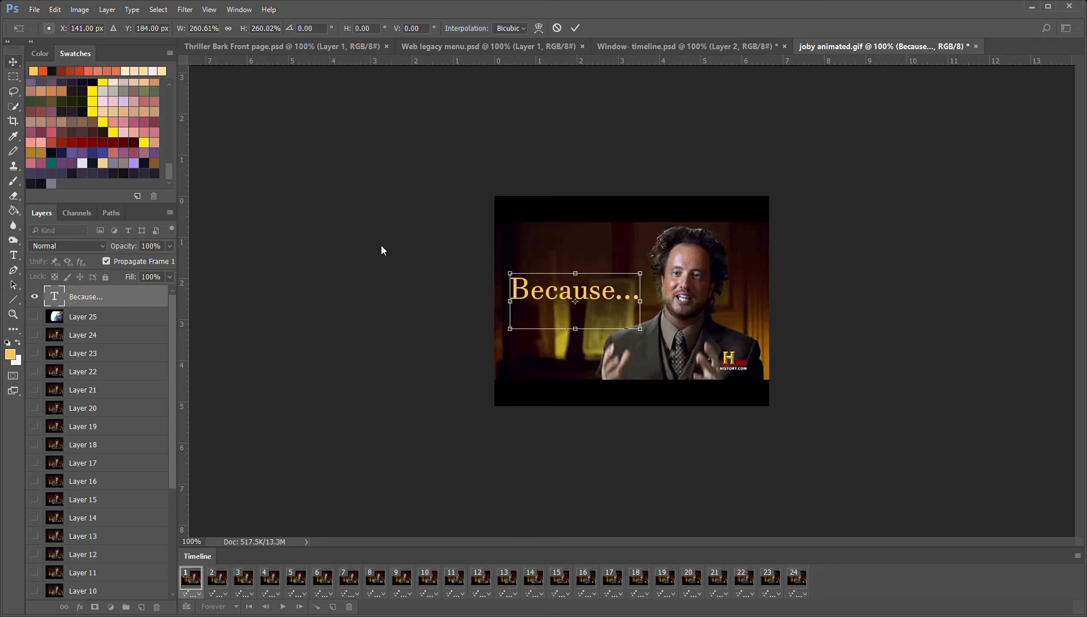
pyautogui.press('Return')
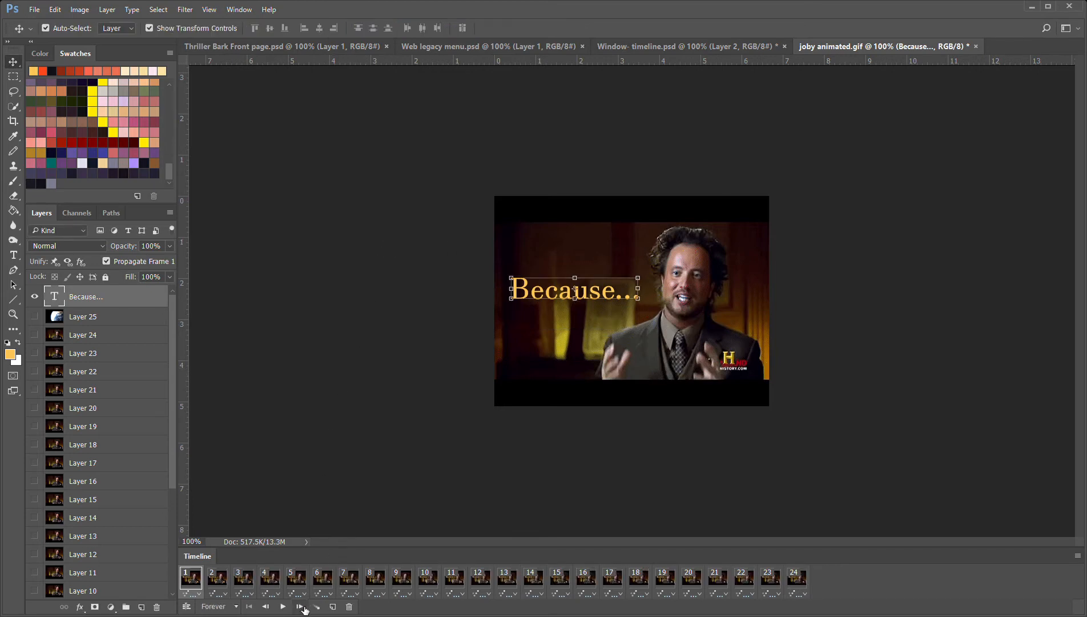
# Preview the animation with the "Because..." caption and return to frame 1
pyautogui.click(283, 607)
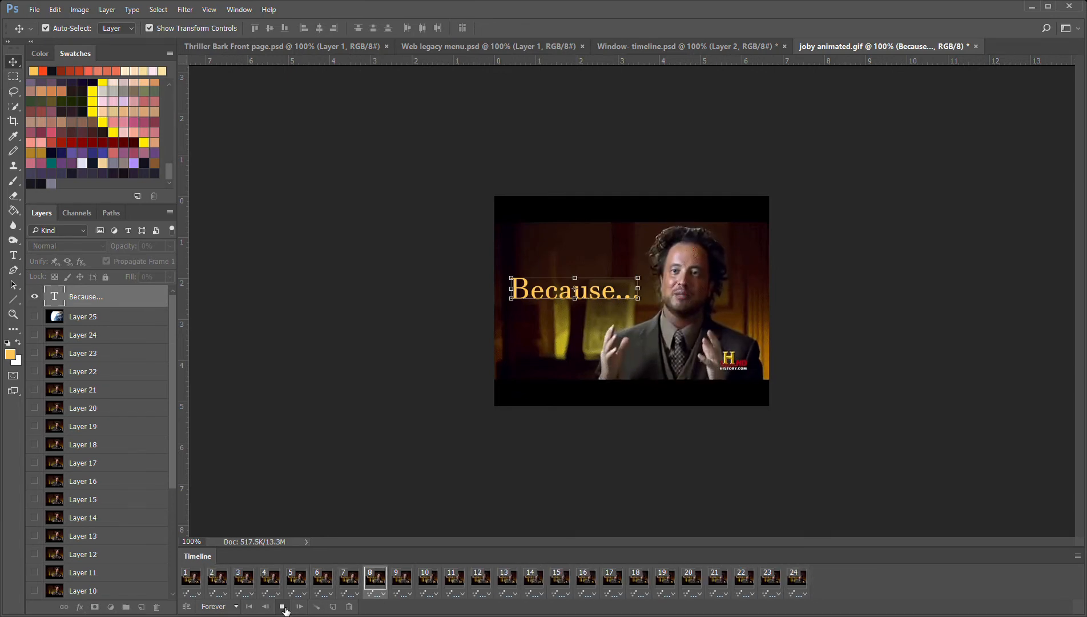
pyautogui.click(284, 607)
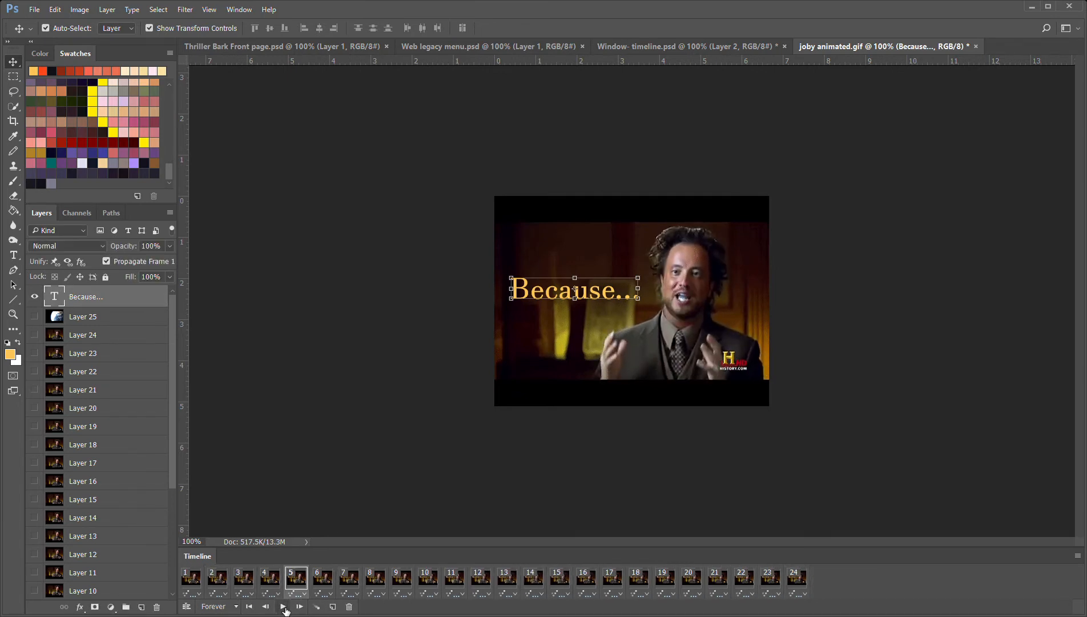
pyautogui.click(197, 588)
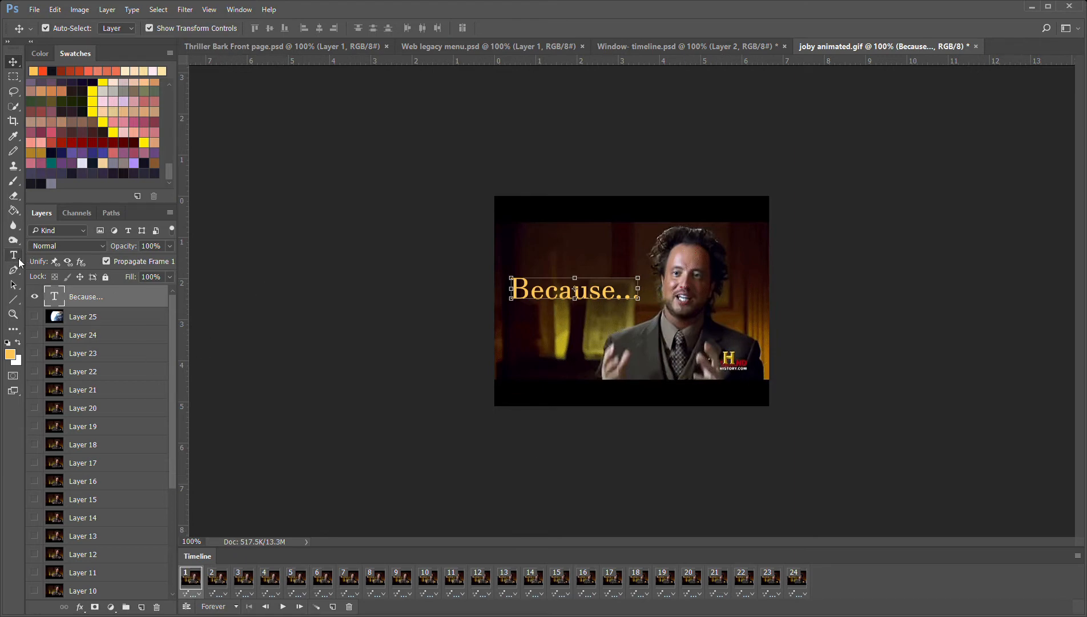
# Add a second text layer containing the member's name over the man's chest
pyautogui.click(14, 257)
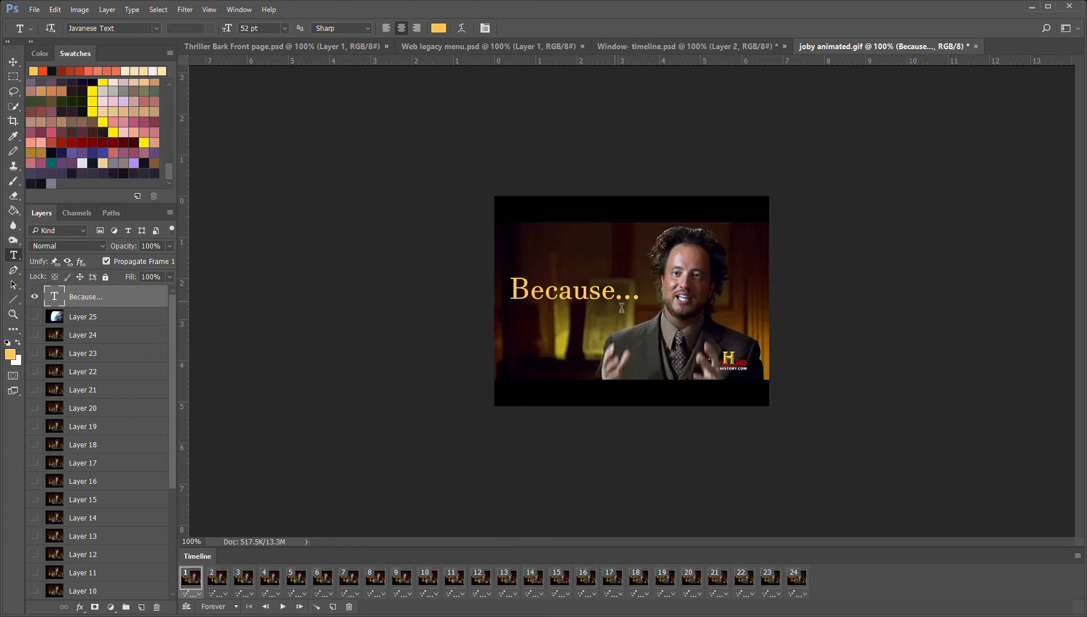
pyautogui.click(642, 362)
pyautogui.write('Jab')
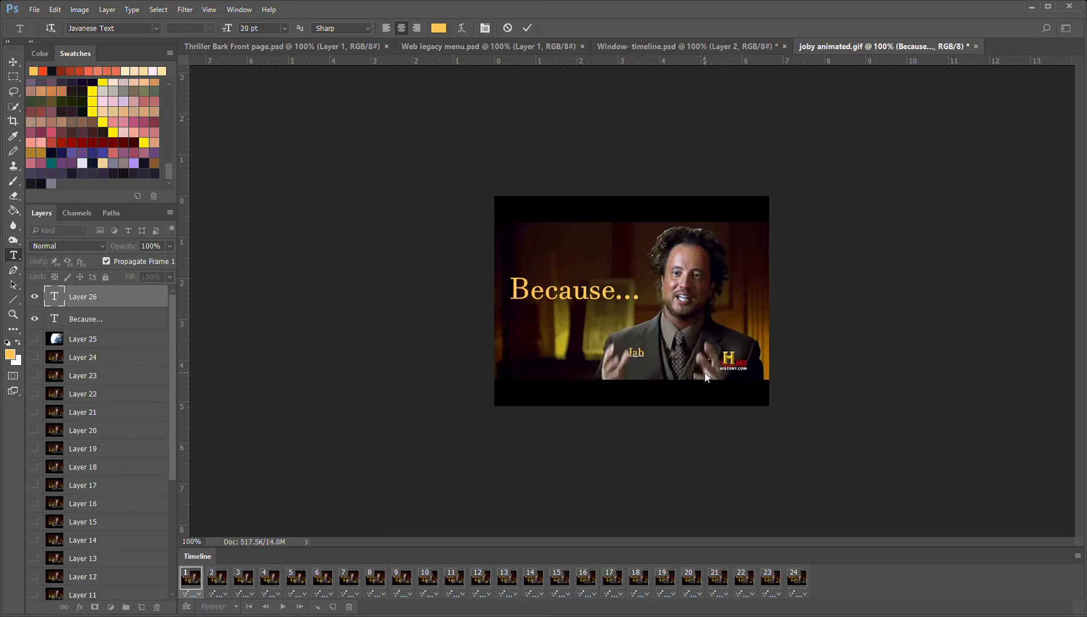
pyautogui.write('oby')
# Stretch the name text to about 389% width and 255% height across the man's lower chest
pyautogui.click(12, 64)
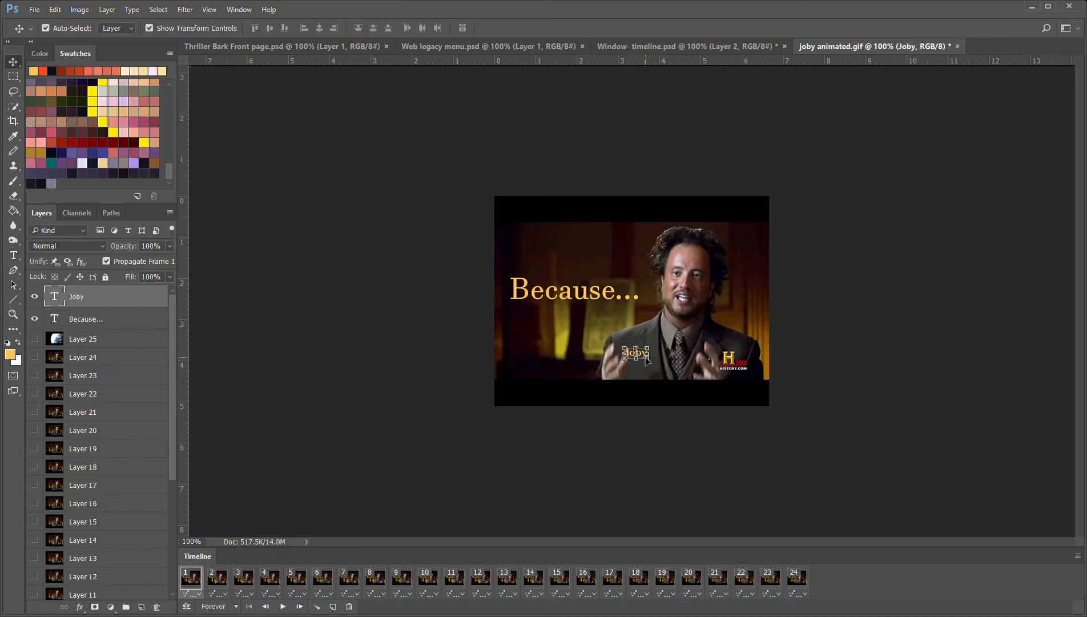
pyautogui.moveTo(649, 360); pyautogui.dragTo(714, 344)
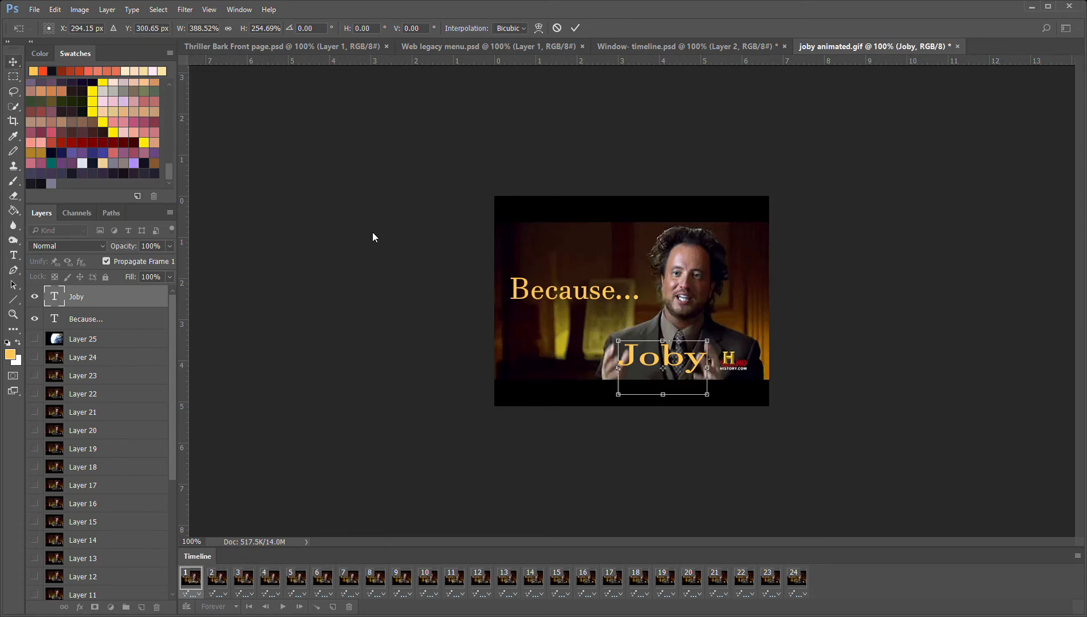
pyautogui.press('Return')
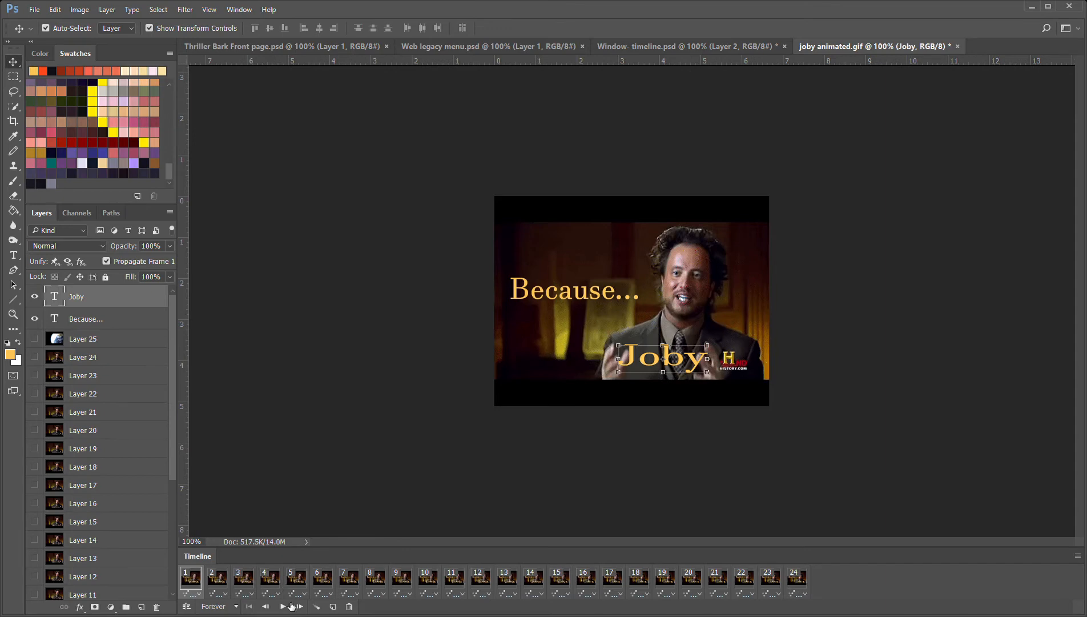
# Preview the animation with both captions, return to frame 1, and toggle the name layer's visibility off and on
pyautogui.click(282, 607)
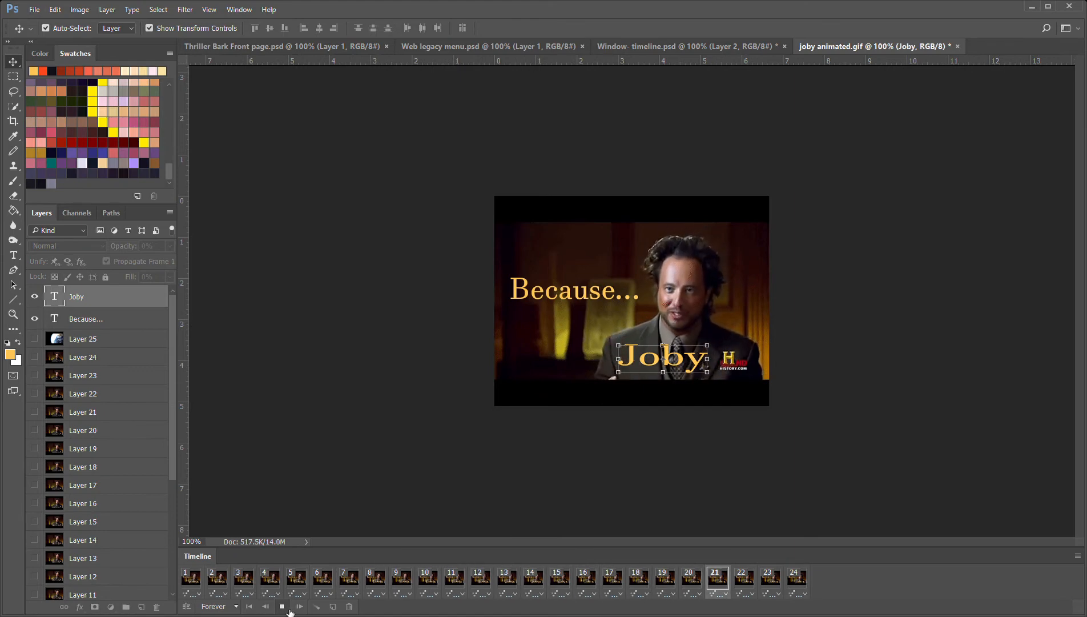
pyautogui.click(282, 607)
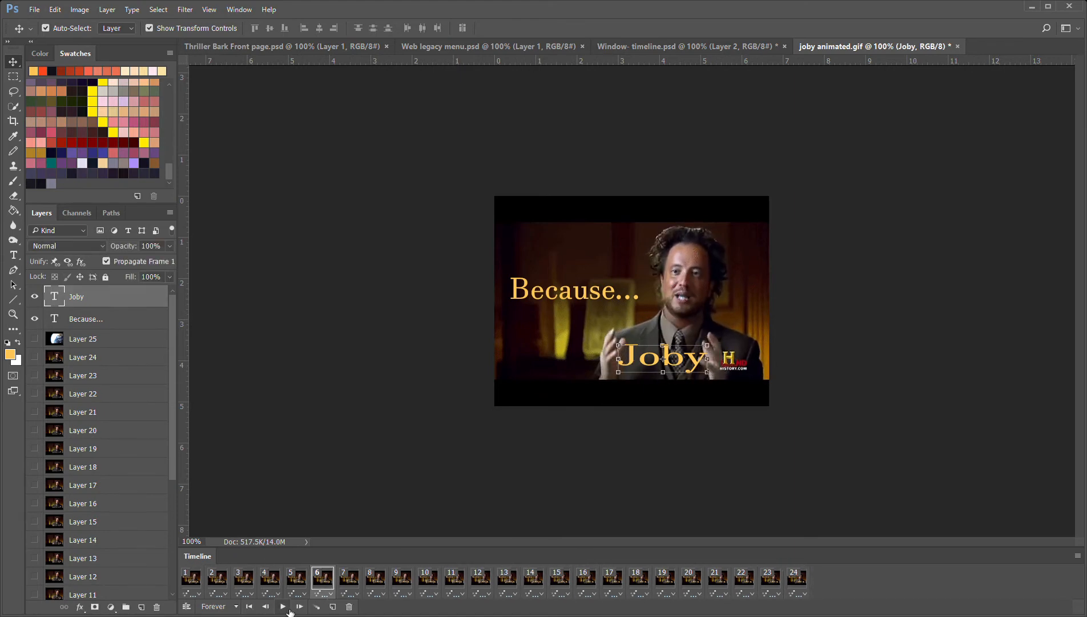
pyautogui.click(200, 586)
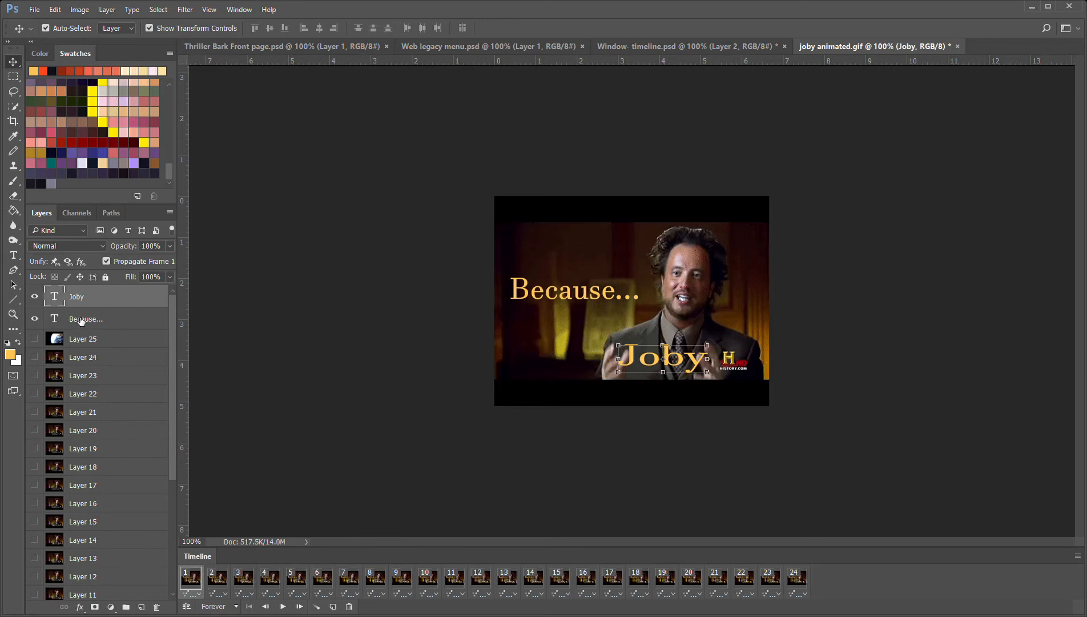
pyautogui.click(36, 297)
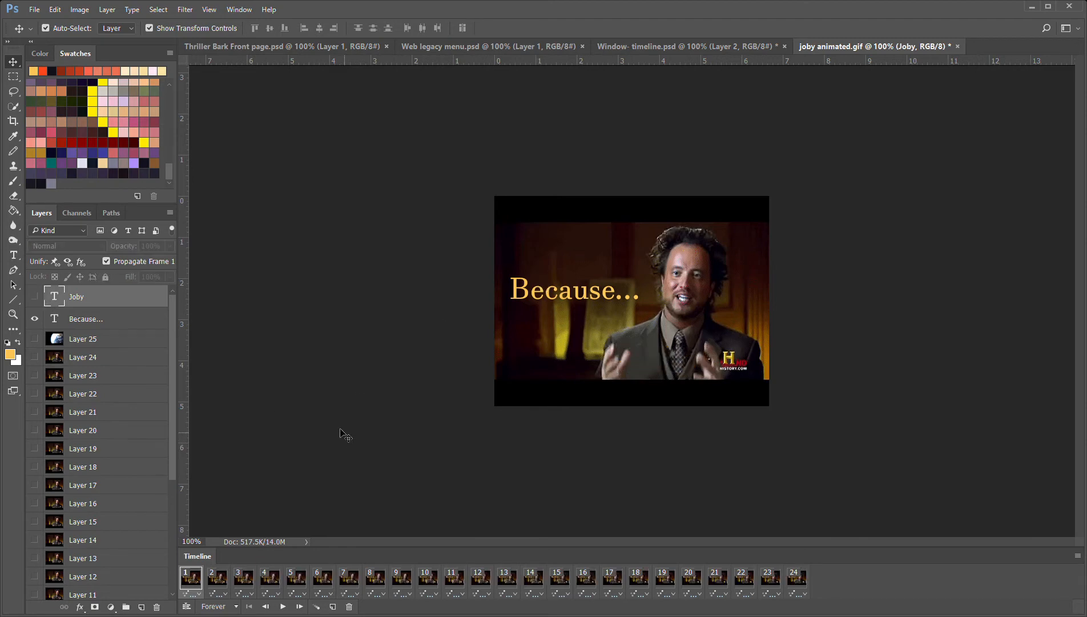
pyautogui.click(36, 296)
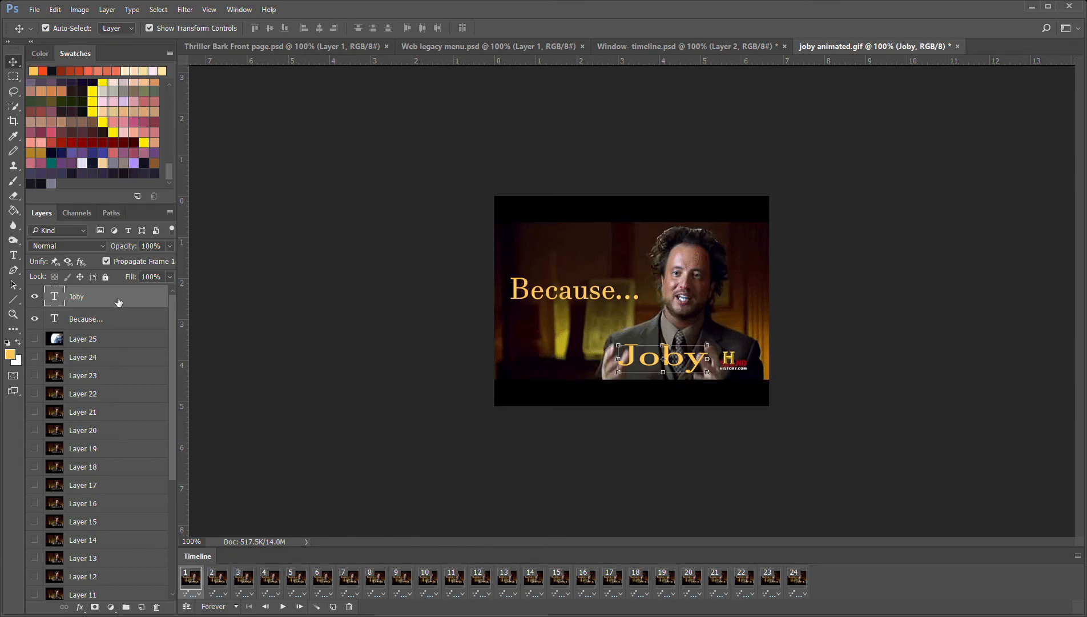
# Duplicate the name text layer and recolour the copy's text pink
pyautogui.hotkey('ctrl', 'alt', 'shift', 's')
pyautogui.press('Escape')
pyautogui.hotkey('ctrl', 'j')
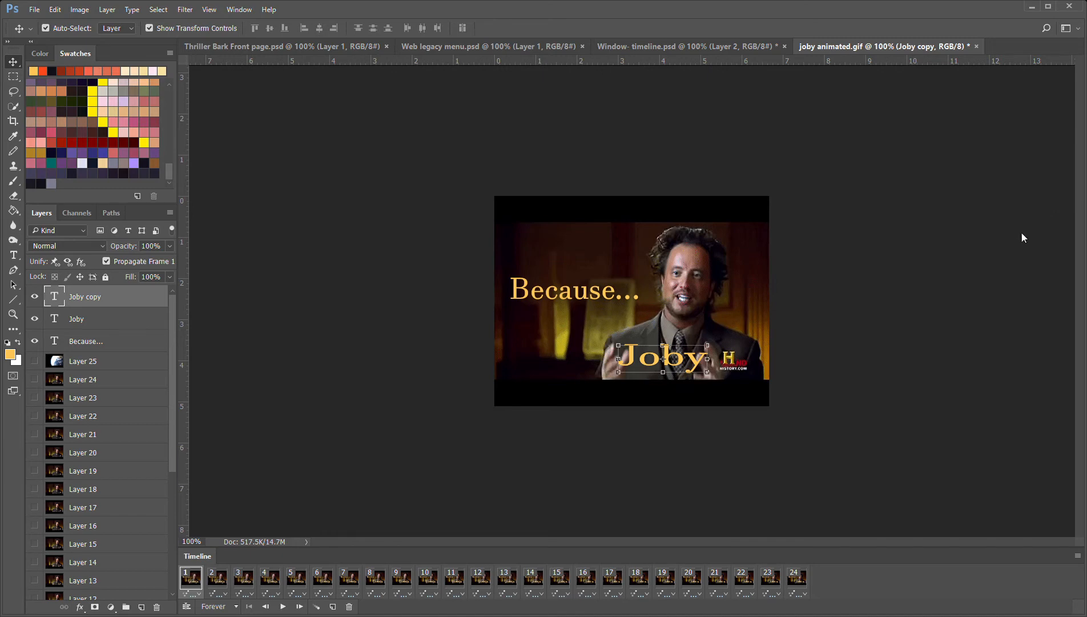
pyautogui.click(1027, 255)
pyautogui.click(240, 257)
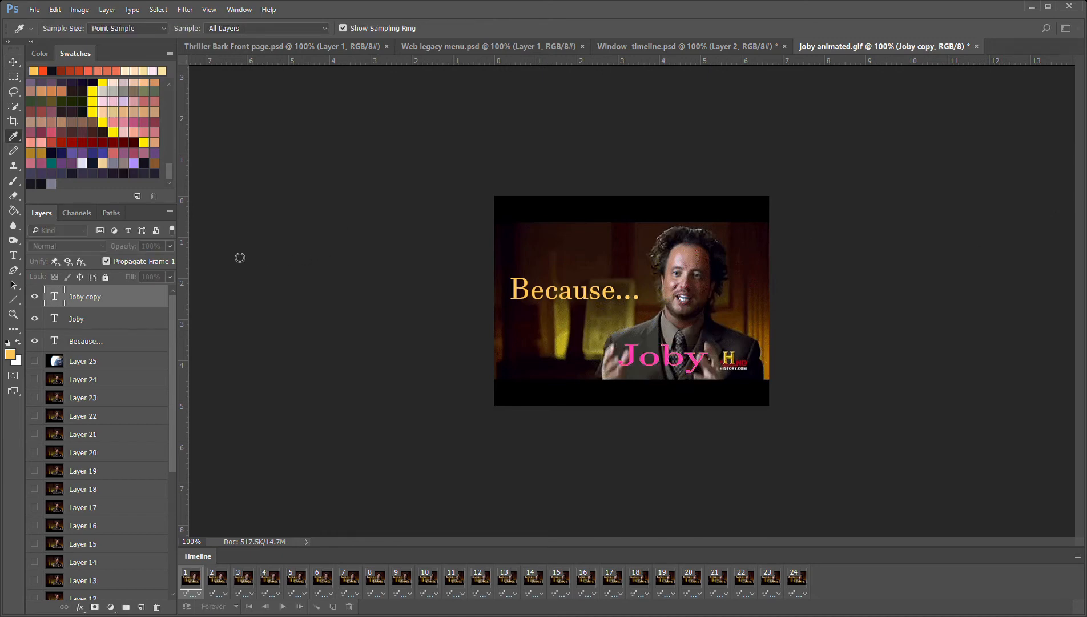
pyautogui.click(387, 134)
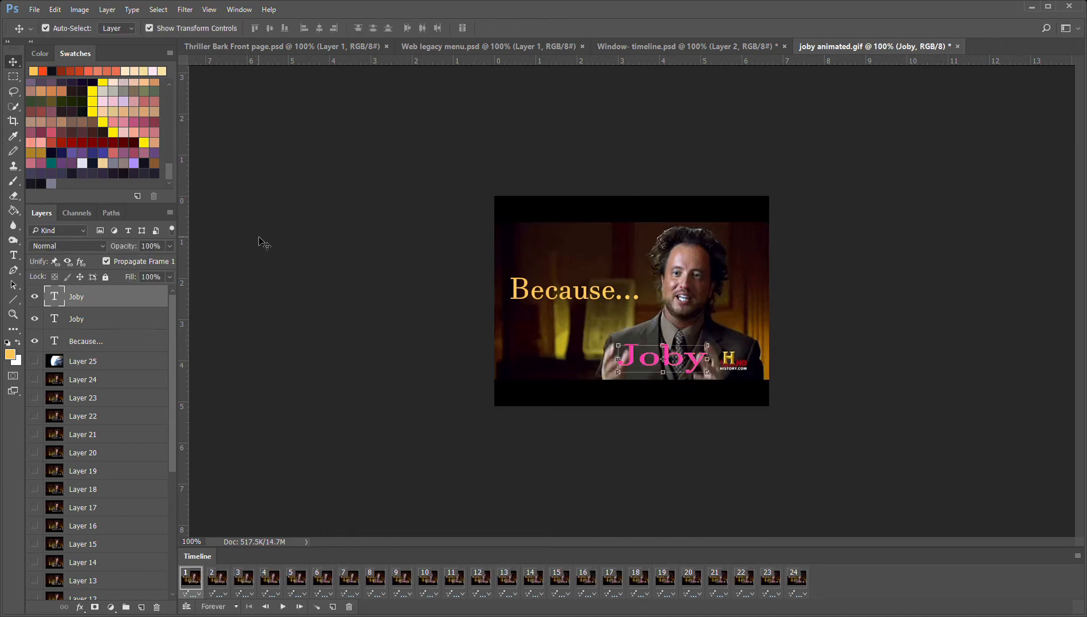
# Duplicate the pink name text layer and recolour the copy's text red
pyautogui.click(171, 188)
pyautogui.click(642, 182)
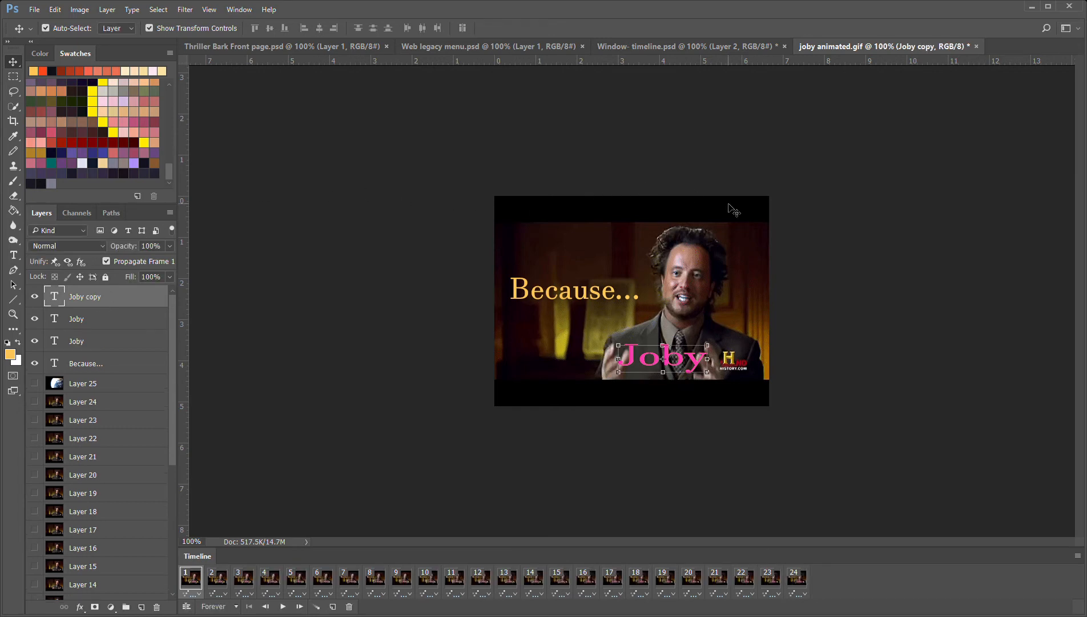
pyautogui.click(1029, 255)
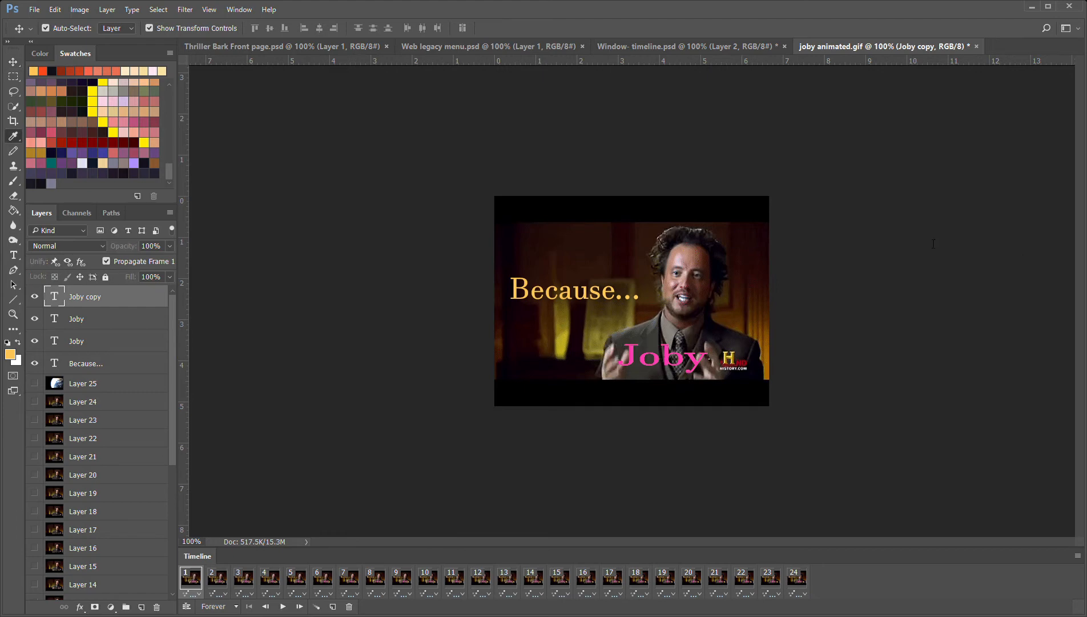
pyautogui.click(172, 269)
pyautogui.click(408, 132)
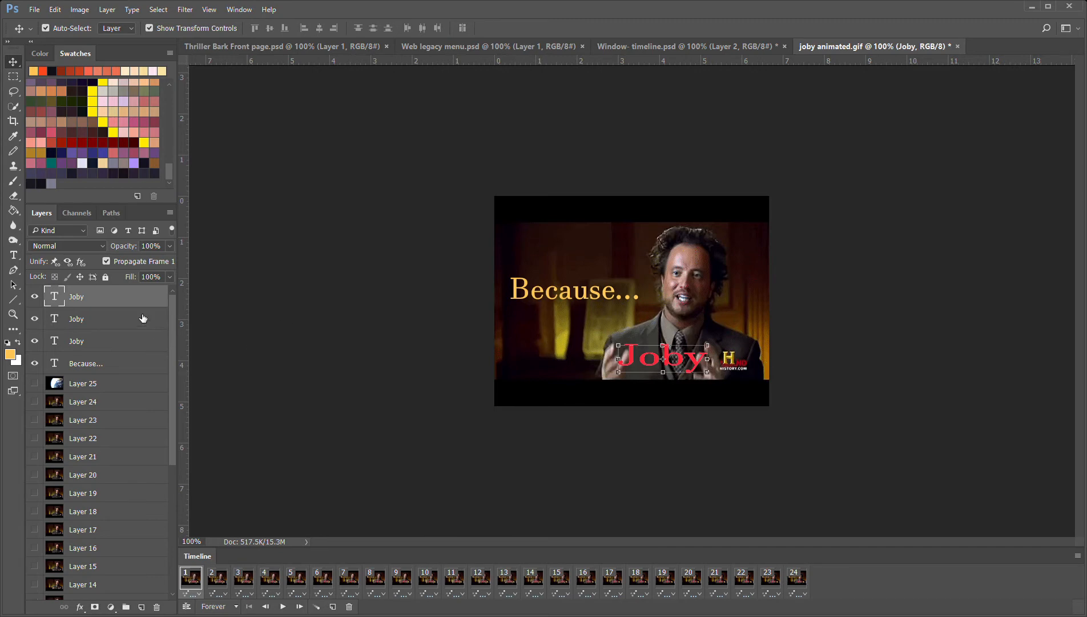
# Duplicate the red name text layer and recolour the new copy's text blue
pyautogui.click(192, 186)
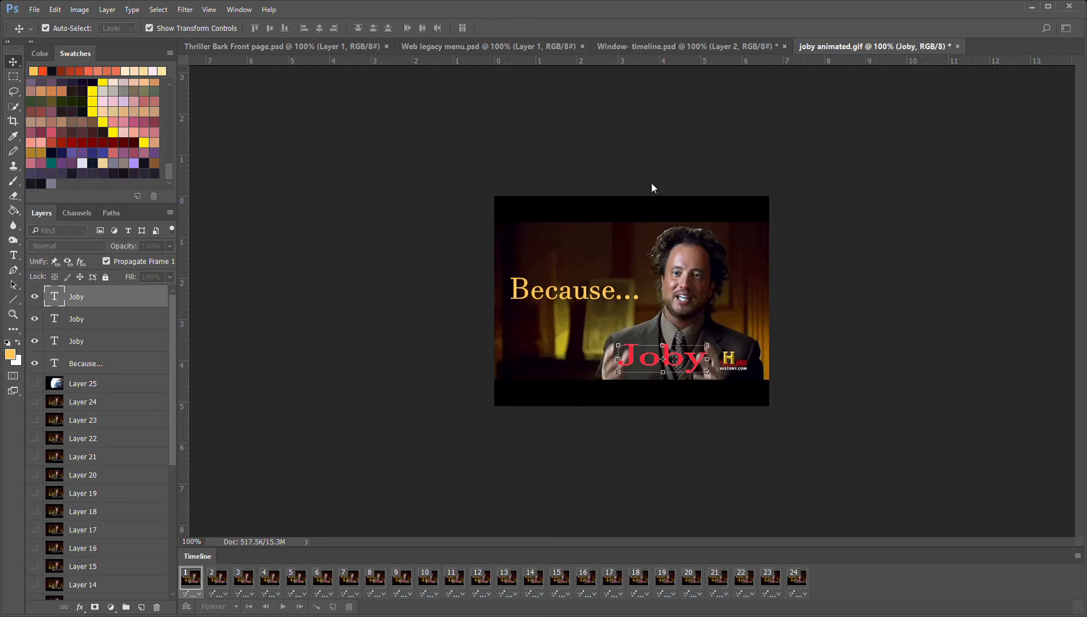
pyautogui.press('Return')
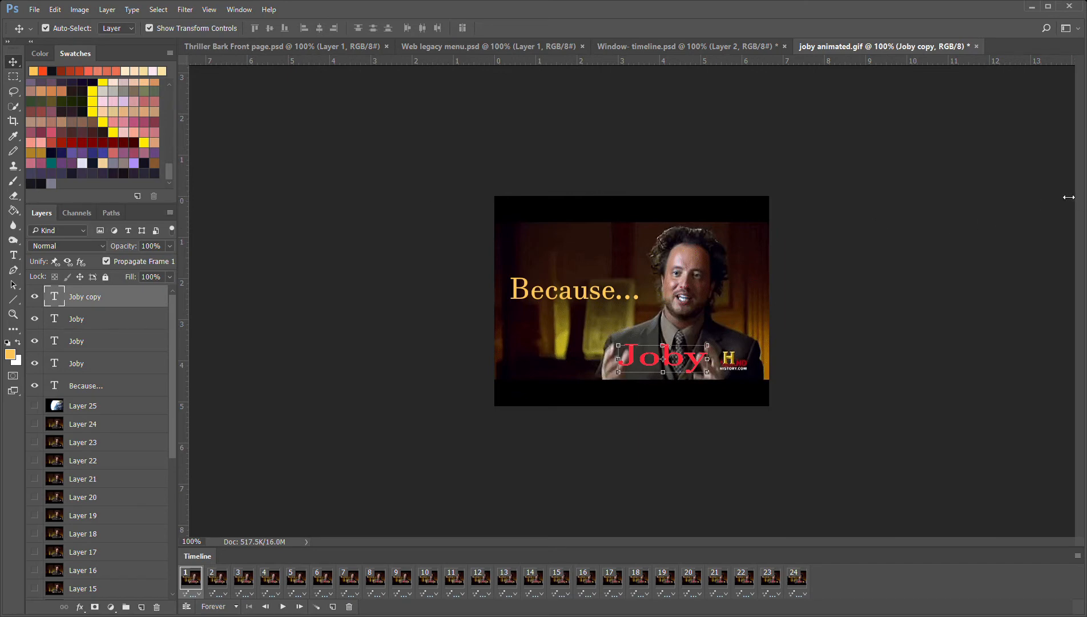
pyautogui.click(11, 353)
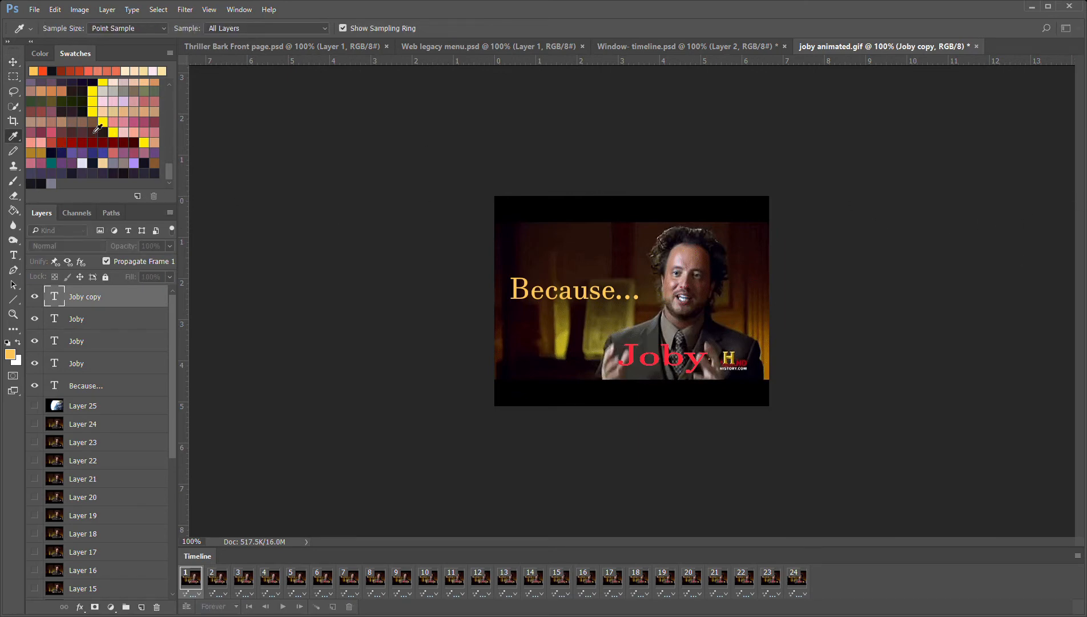
pyautogui.scroll(12, 124, 103)
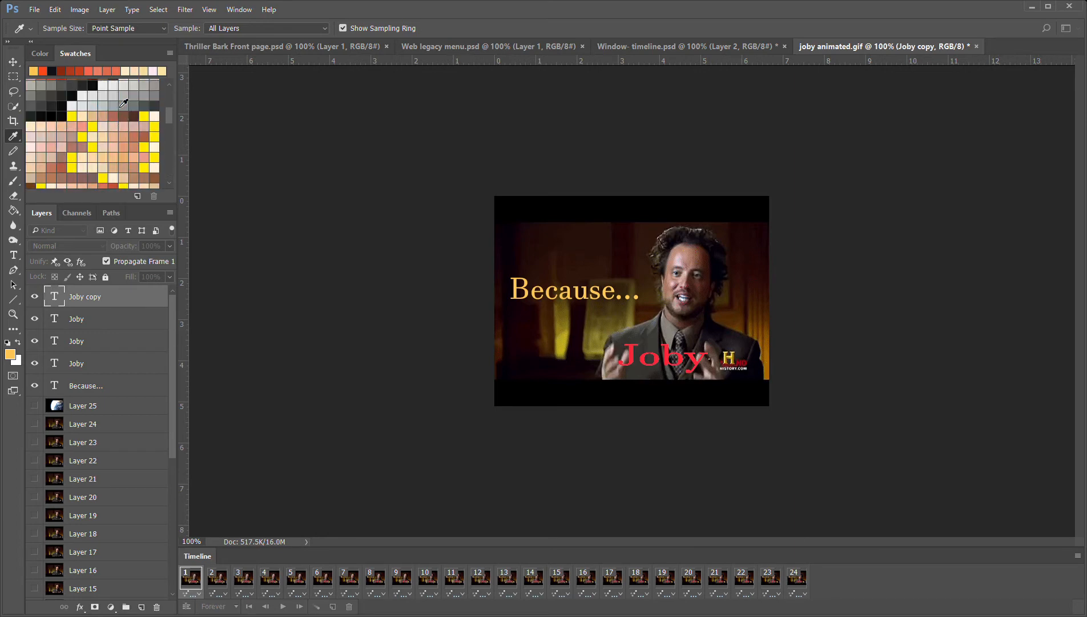
pyautogui.click(31, 147)
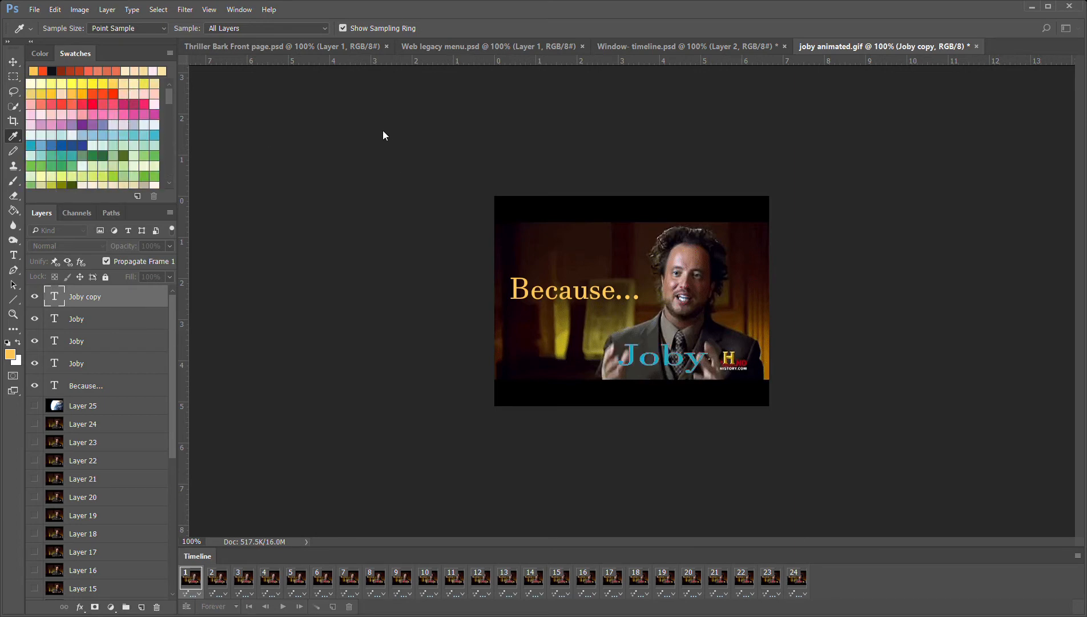
pyautogui.press('v')
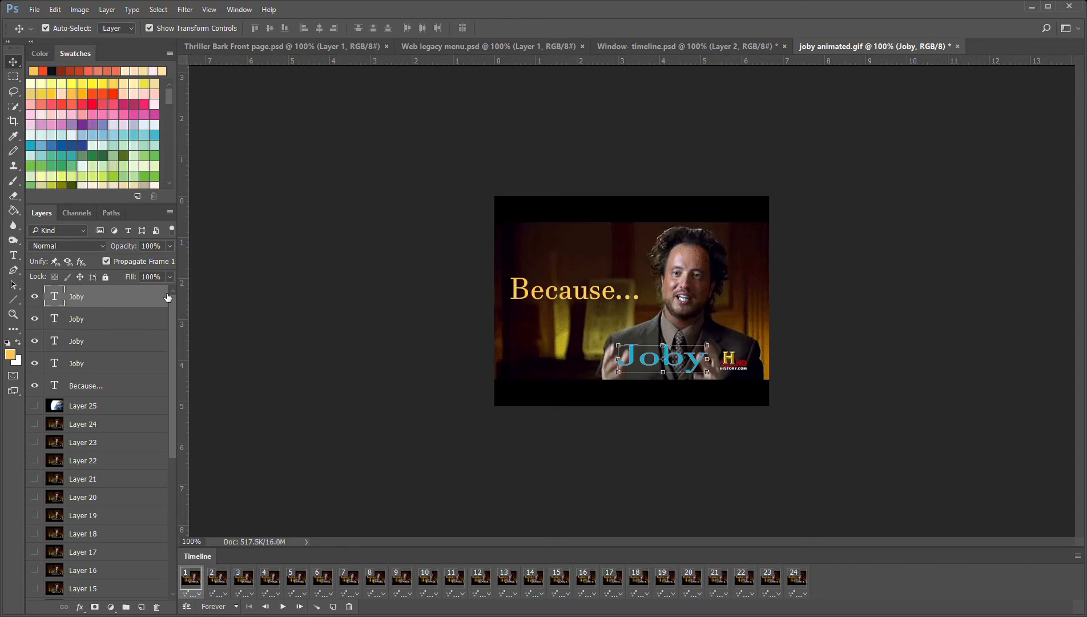
# Hide all four name text layers in frame 1, leaving the "Because..." caption on
pyautogui.click(90, 365)
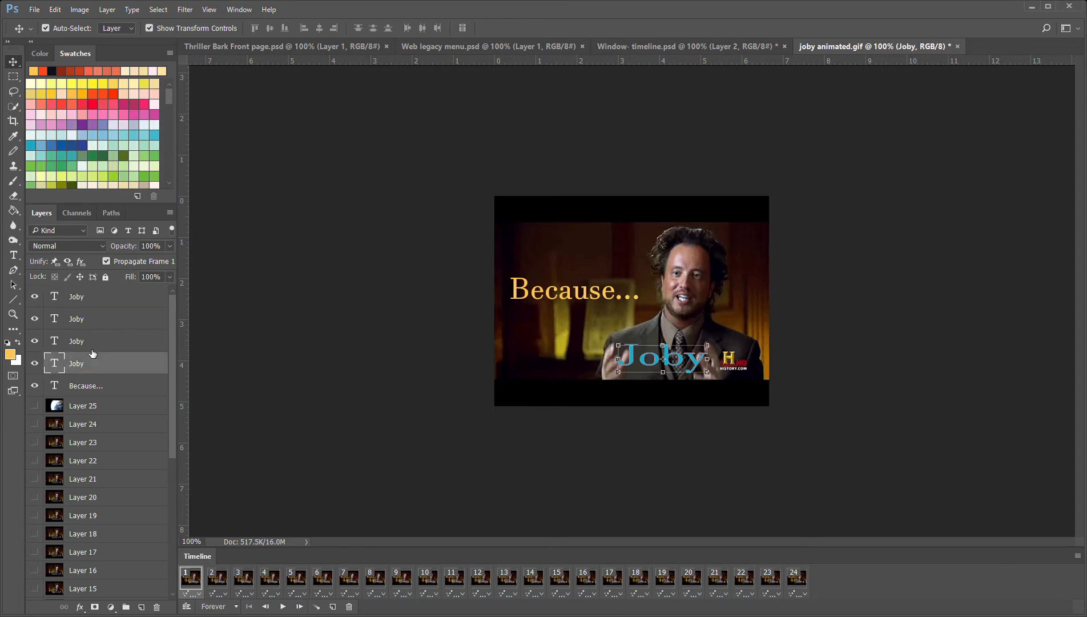
pyautogui.click(93, 343)
pyautogui.click(99, 318)
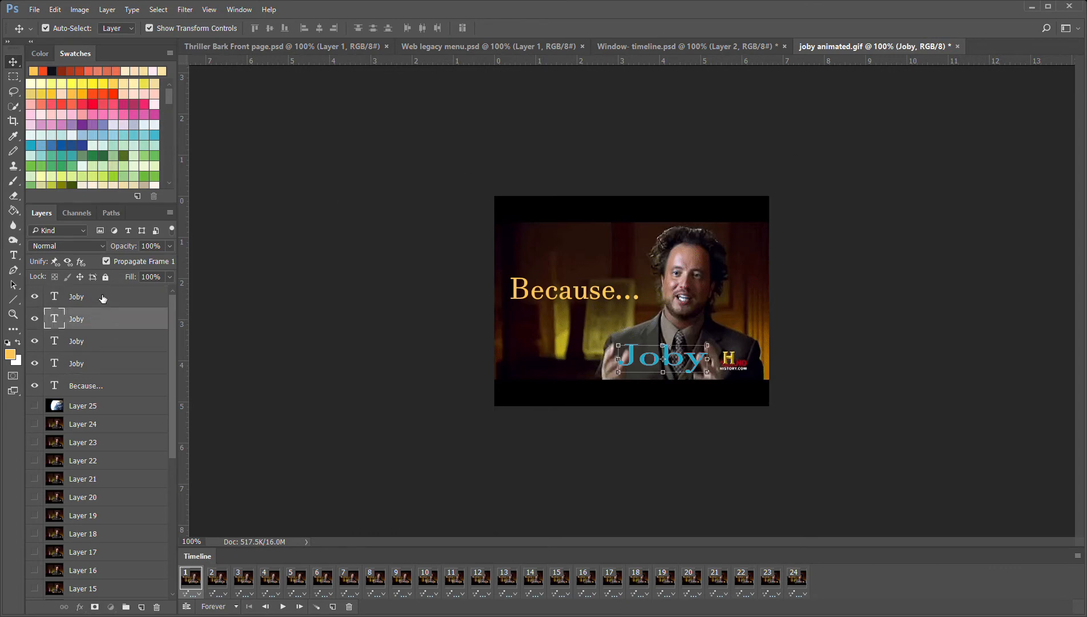
pyautogui.click(101, 301)
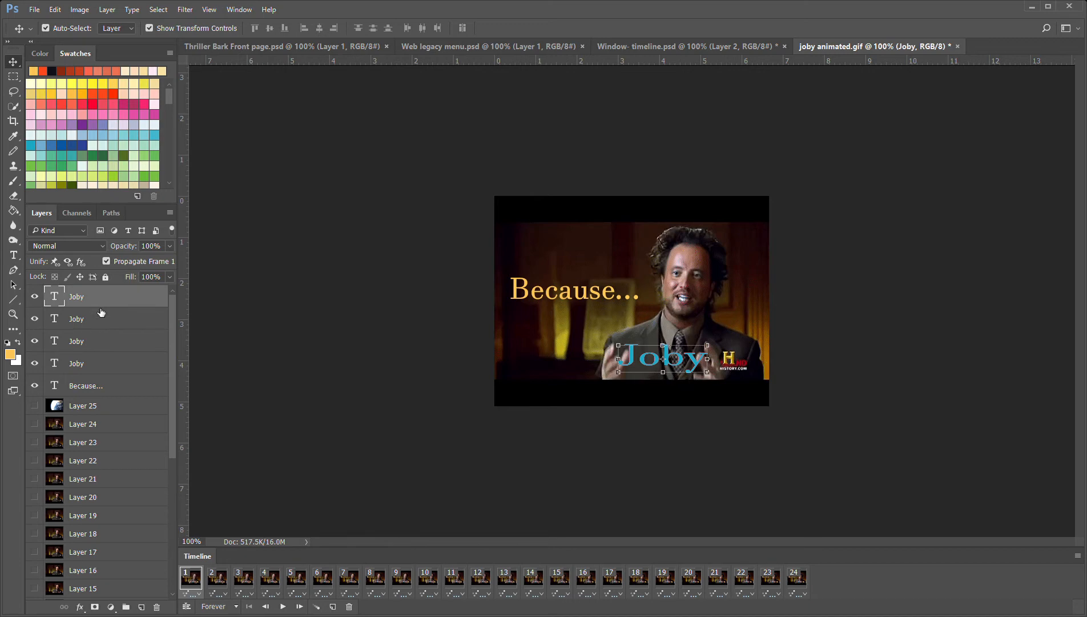
pyautogui.click(35, 296)
pyautogui.click(35, 318)
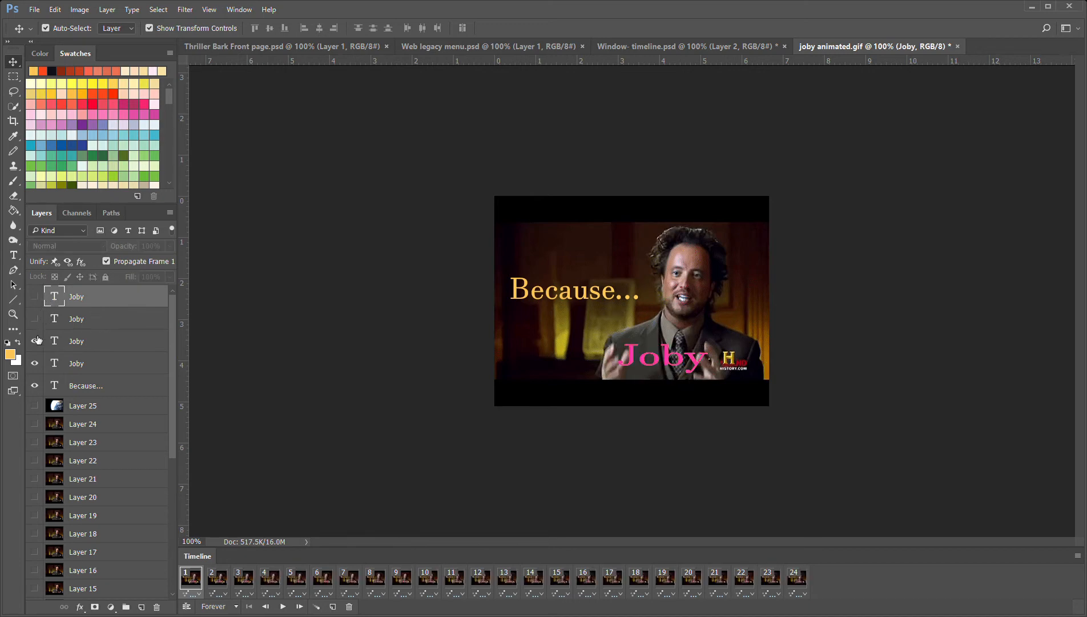
pyautogui.click(34, 341)
pyautogui.click(35, 363)
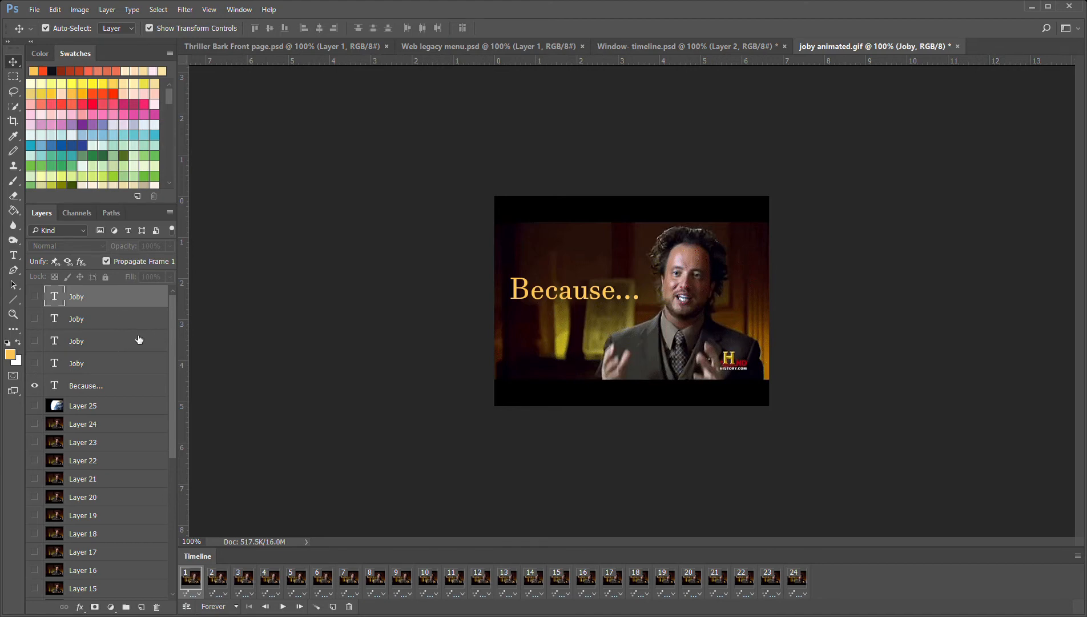
# Select the "Because..." layer and preview the animation in short bursts of playback
pyautogui.moveTo(172, 334); pyautogui.dragTo(171, 337)
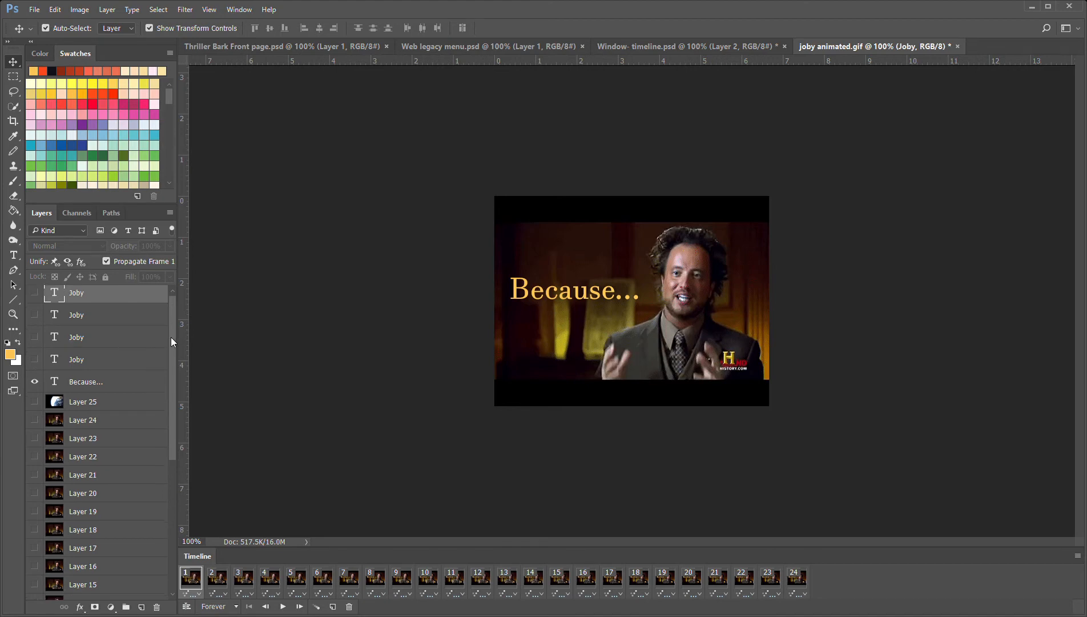
pyautogui.click(99, 386)
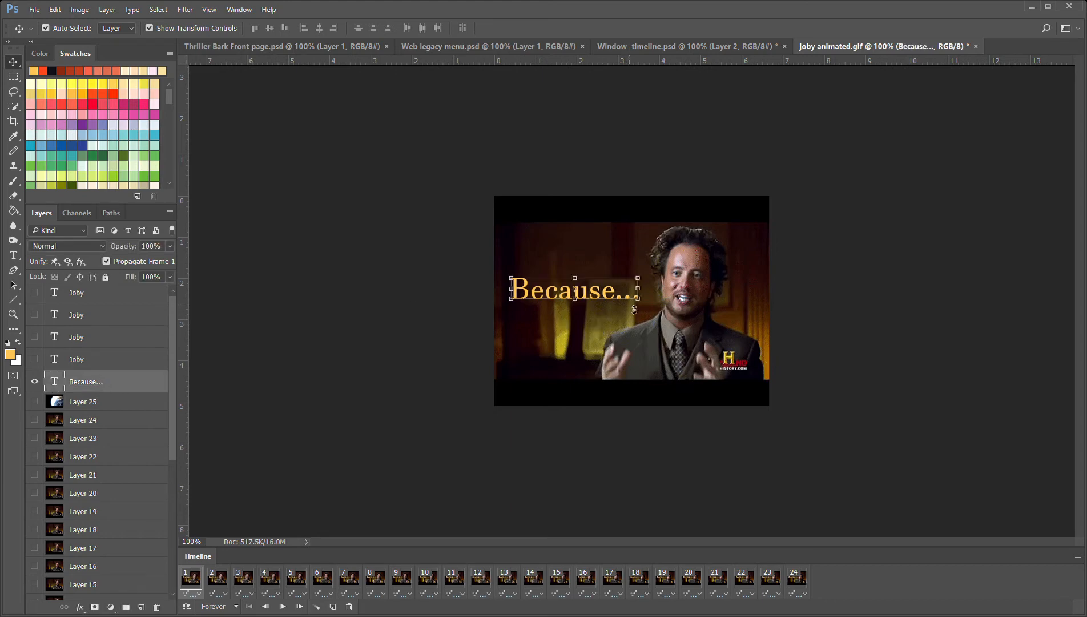
pyautogui.click(283, 607)
pyautogui.click(286, 609)
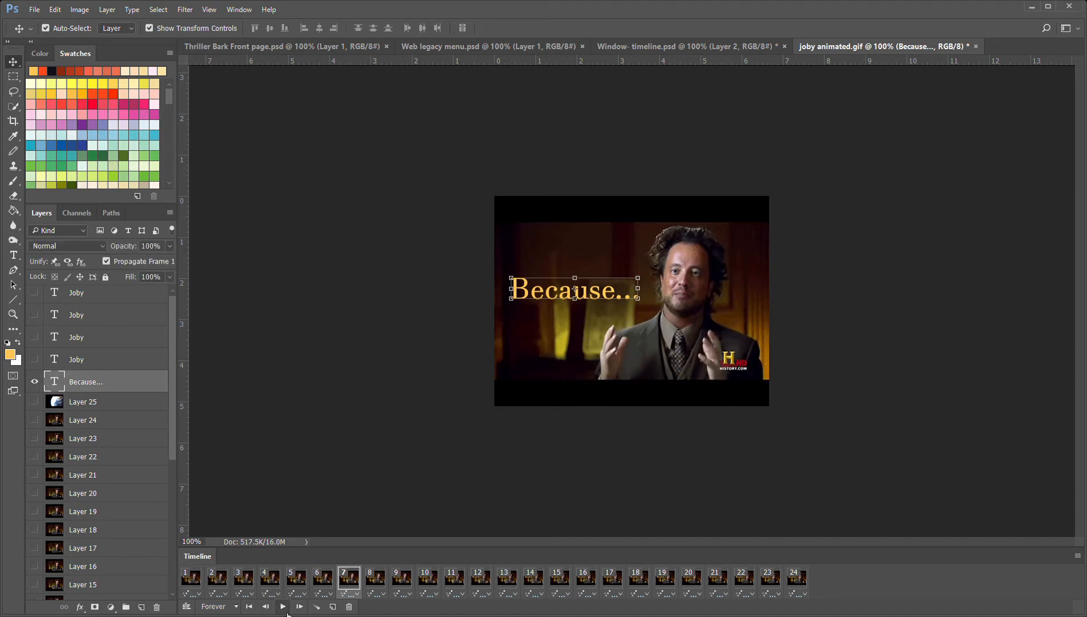
pyautogui.click(286, 610)
pyautogui.click(285, 609)
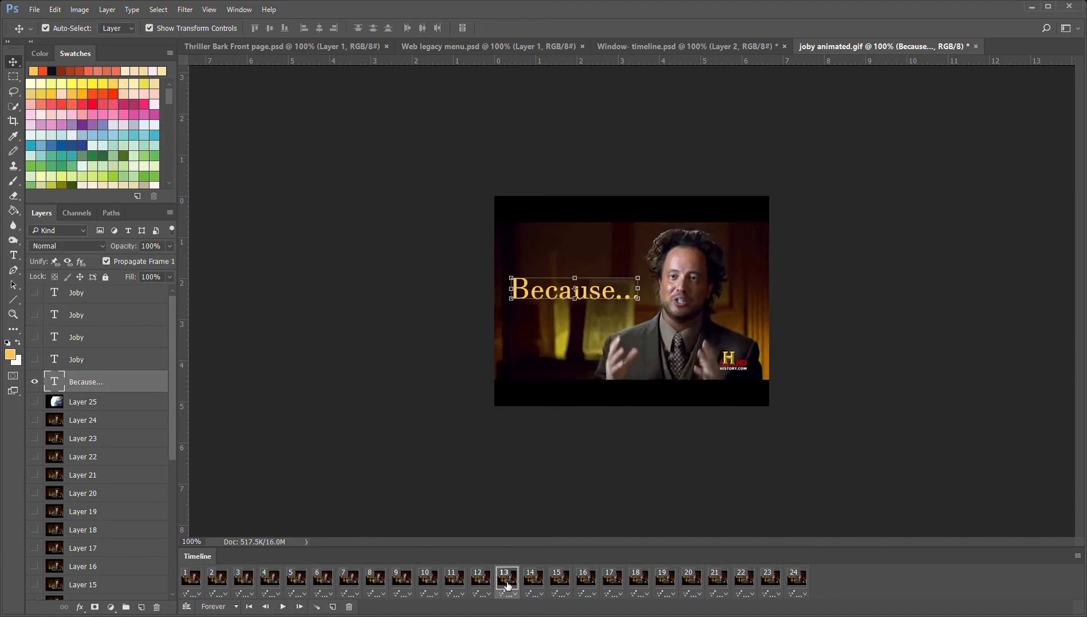
# Check individual frames between 8 and 14 to find where the name caption should start
pyautogui.click(464, 588)
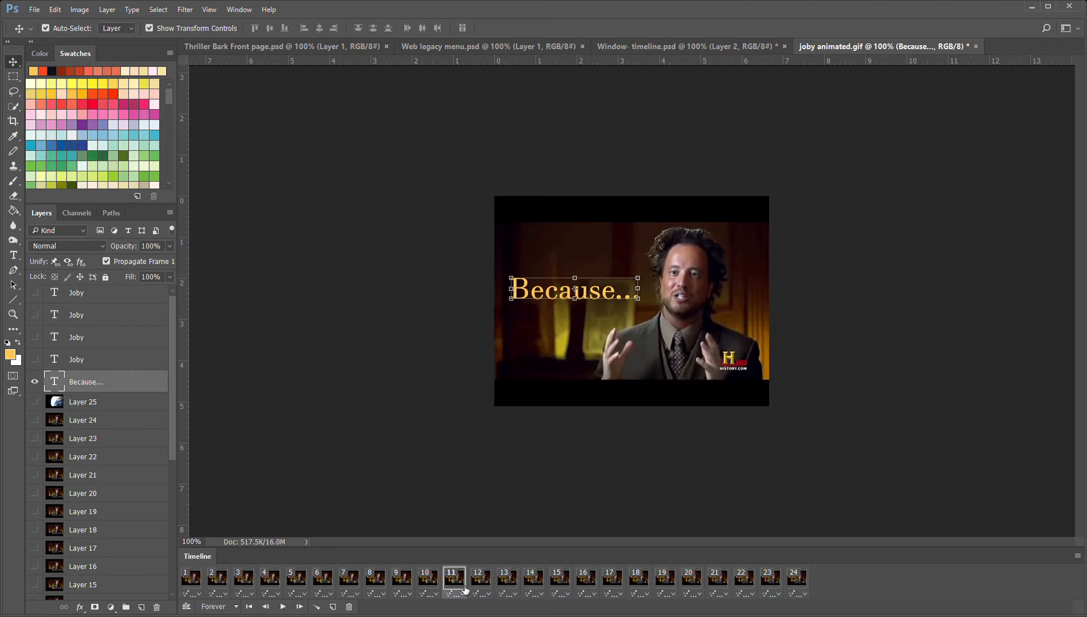
pyautogui.click(429, 589)
pyautogui.click(411, 587)
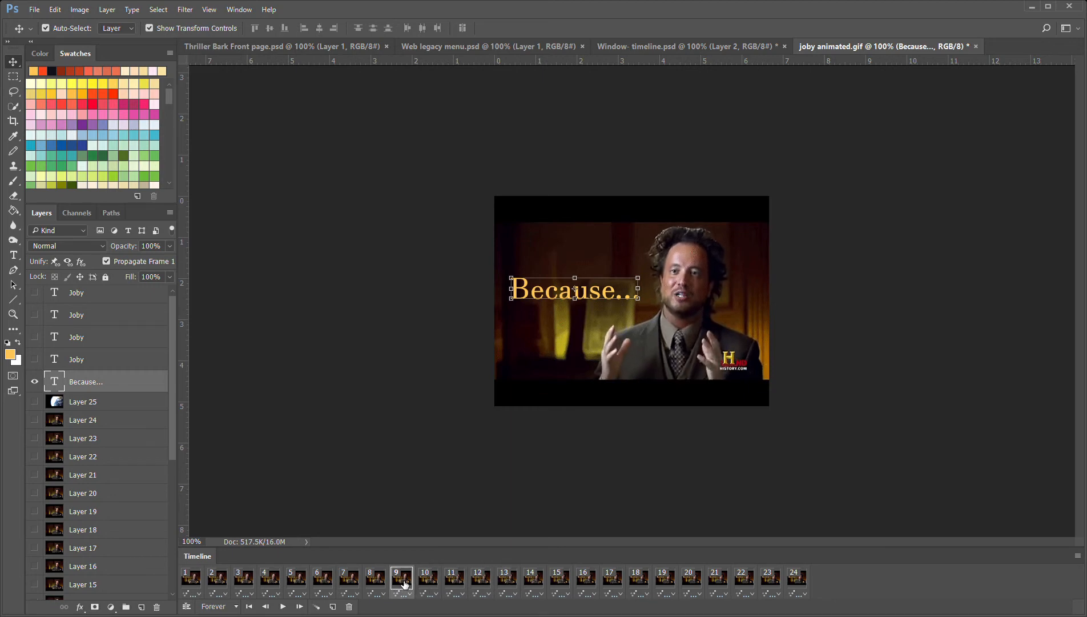
pyautogui.click(391, 588)
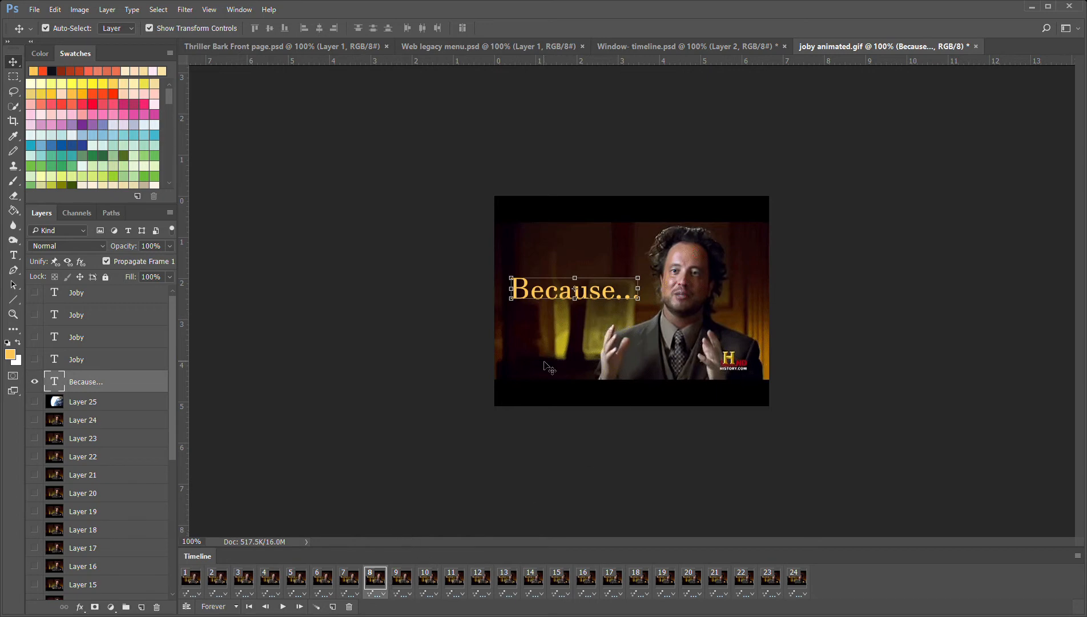
pyautogui.click(512, 588)
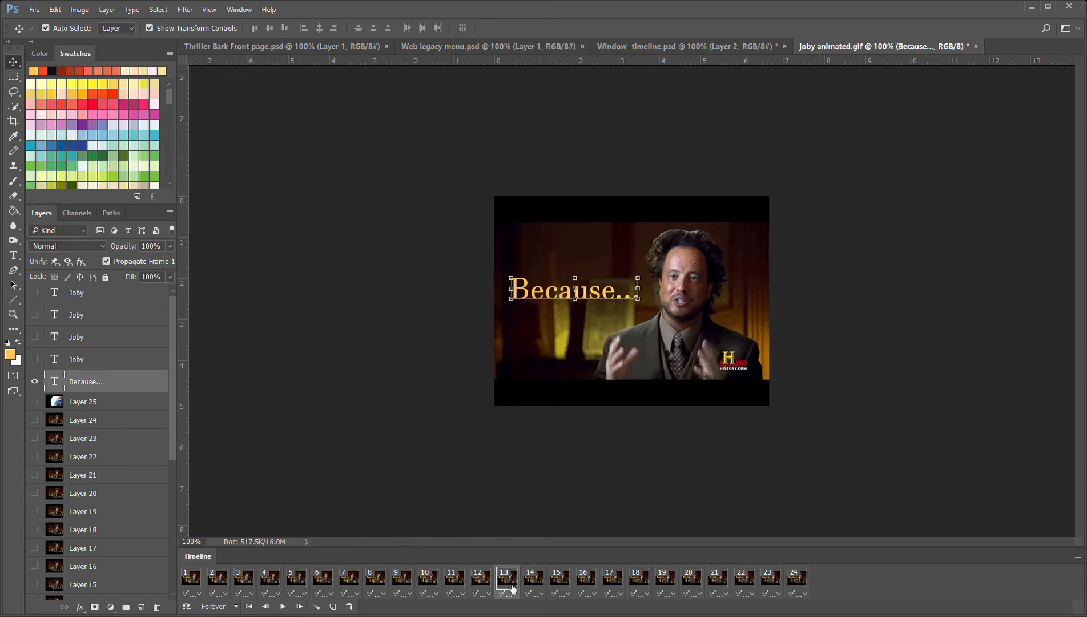
pyautogui.click(543, 586)
pyautogui.click(511, 587)
# Hide the "Because..." caption in frames 12 and 13, showing the yellow-orange name layer in frame 12 and the pink one in frame 13
pyautogui.click(484, 586)
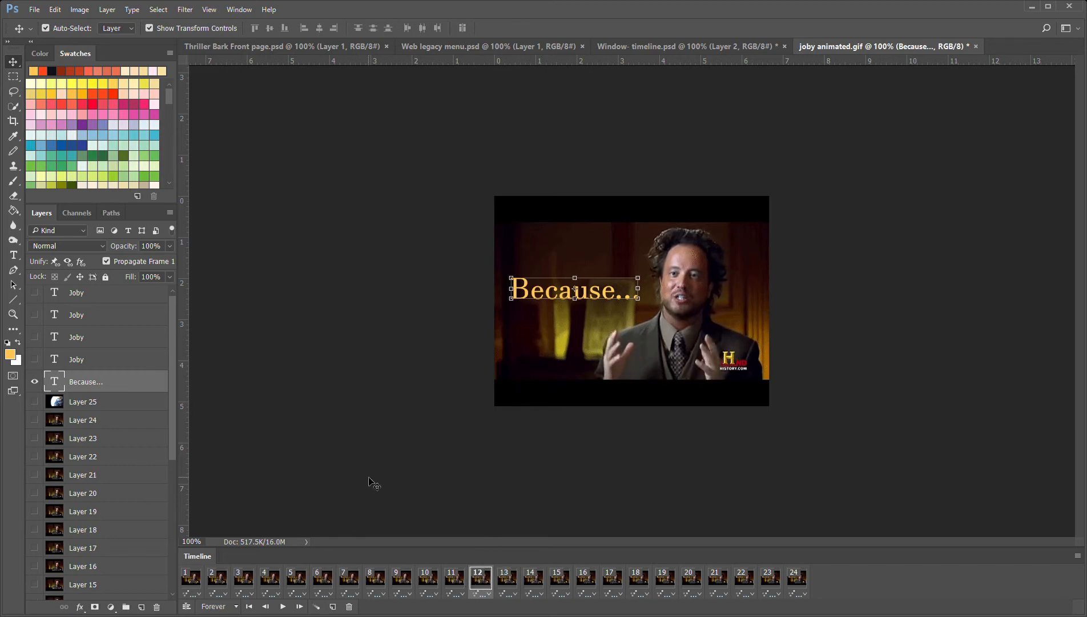
pyautogui.click(36, 384)
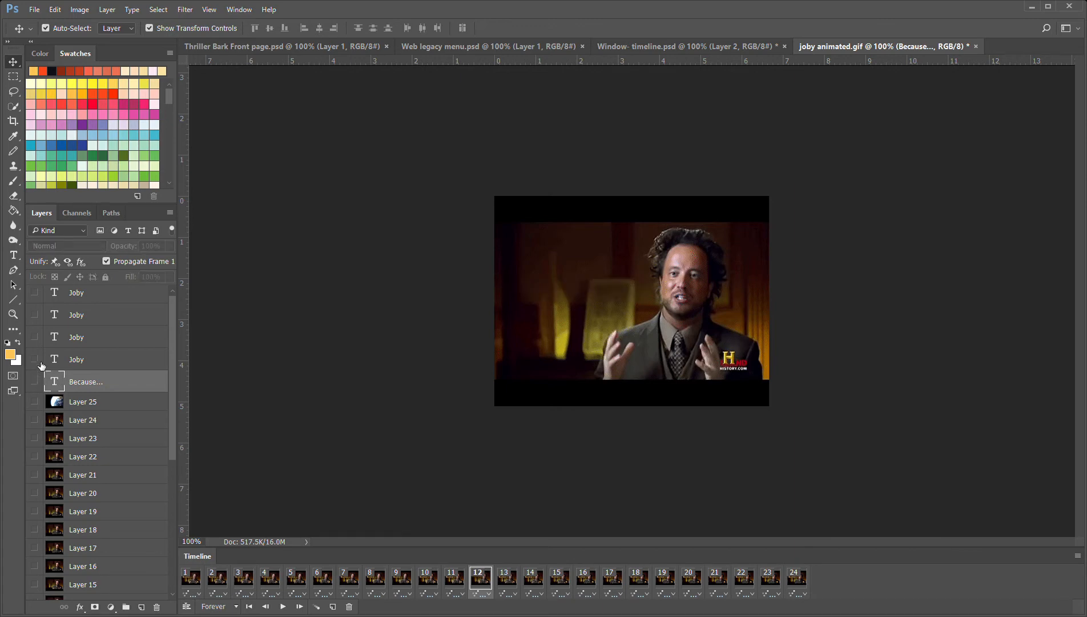
pyautogui.click(35, 360)
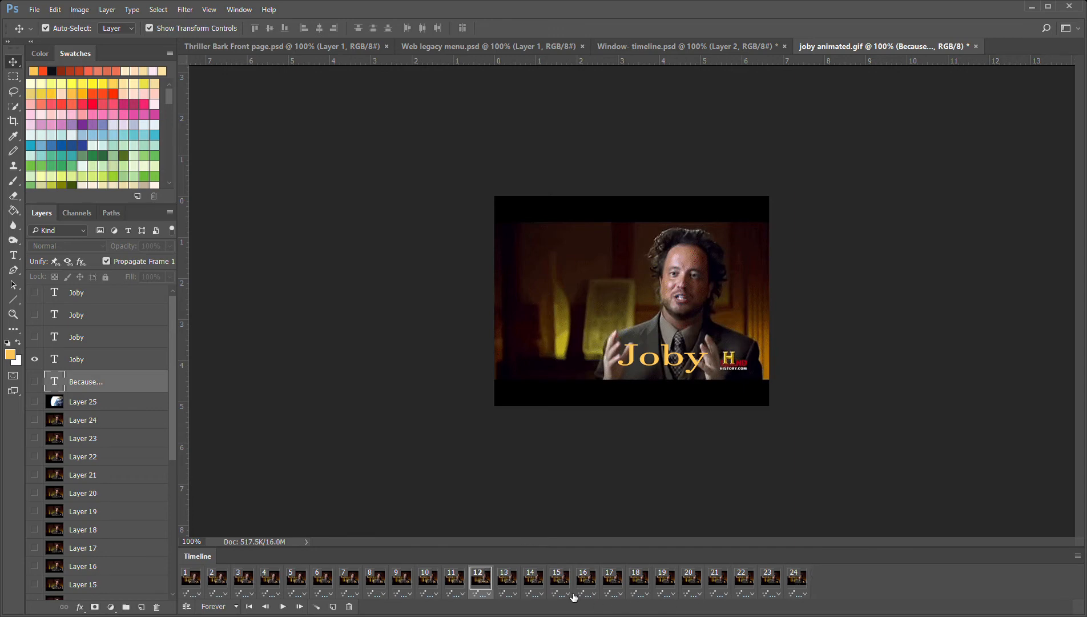
pyautogui.click(506, 577)
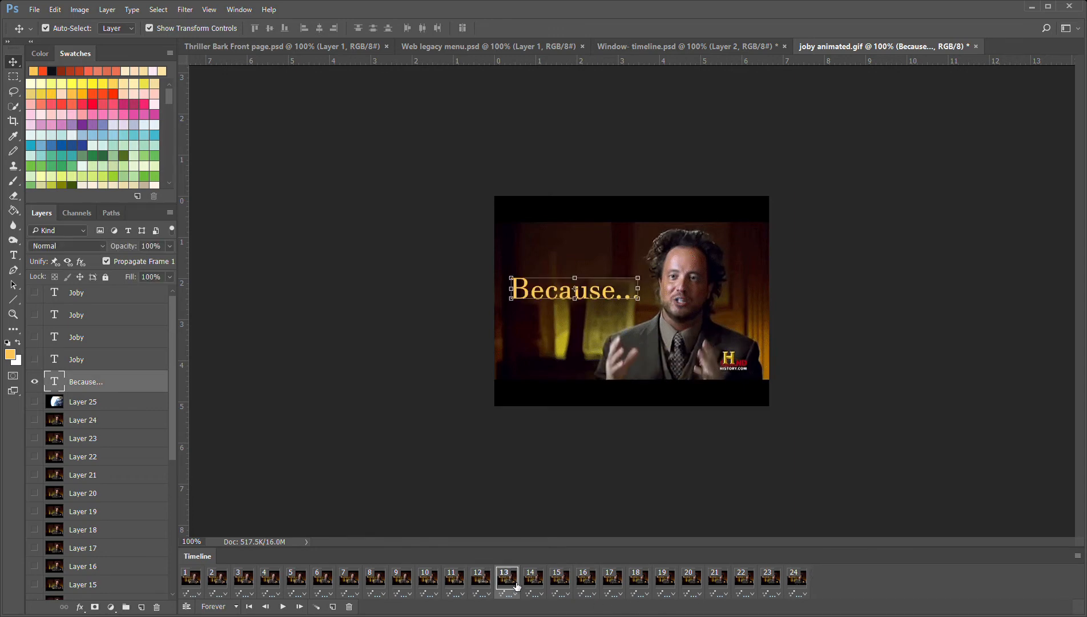
pyautogui.click(40, 385)
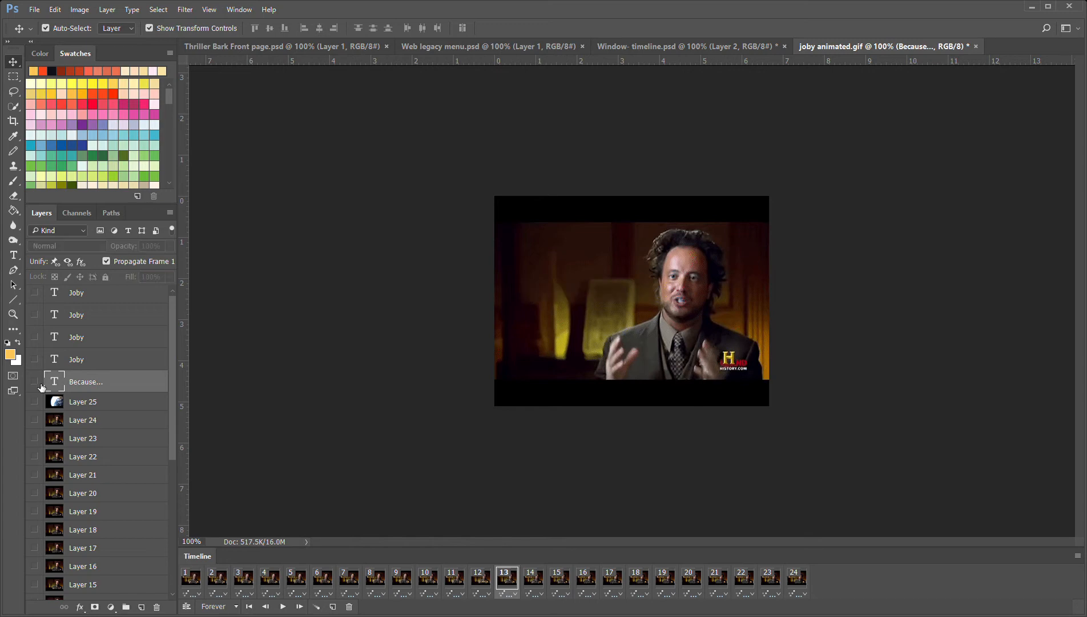
pyautogui.click(40, 340)
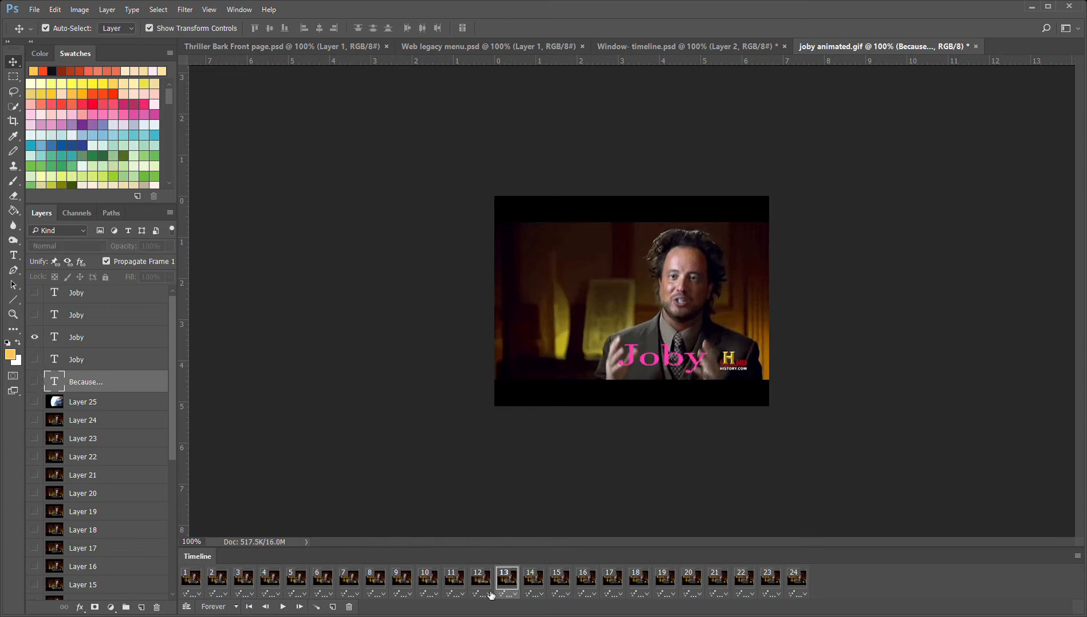
# Hide the "Because..." caption in frames 14 and 15, showing the red name layer in frame 14 and the blue one in frame 15
pyautogui.click(534, 581)
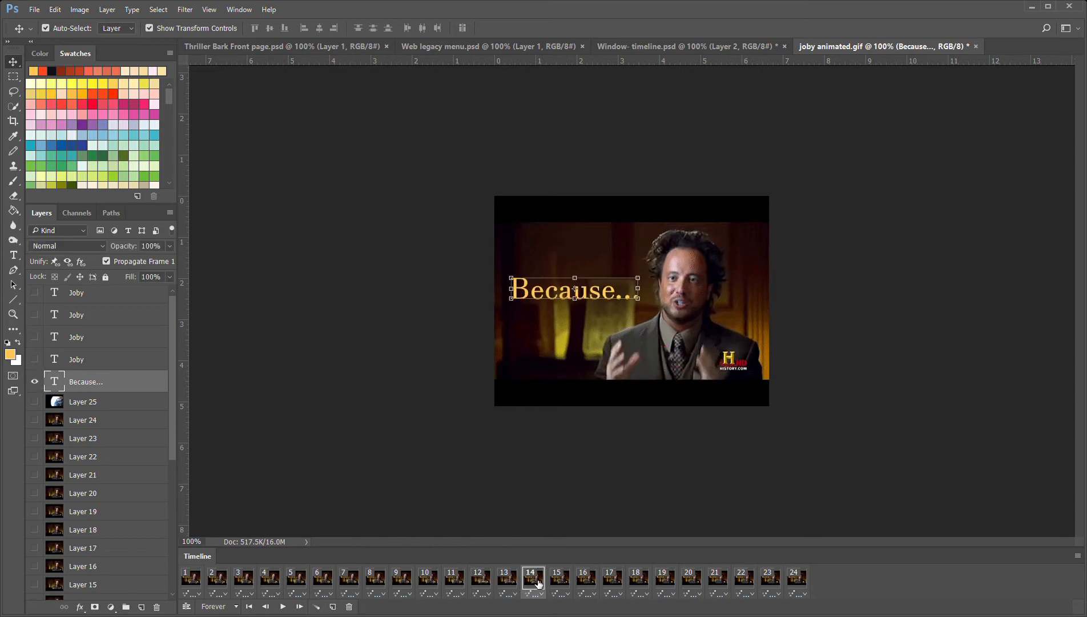
pyautogui.click(34, 382)
pyautogui.click(38, 316)
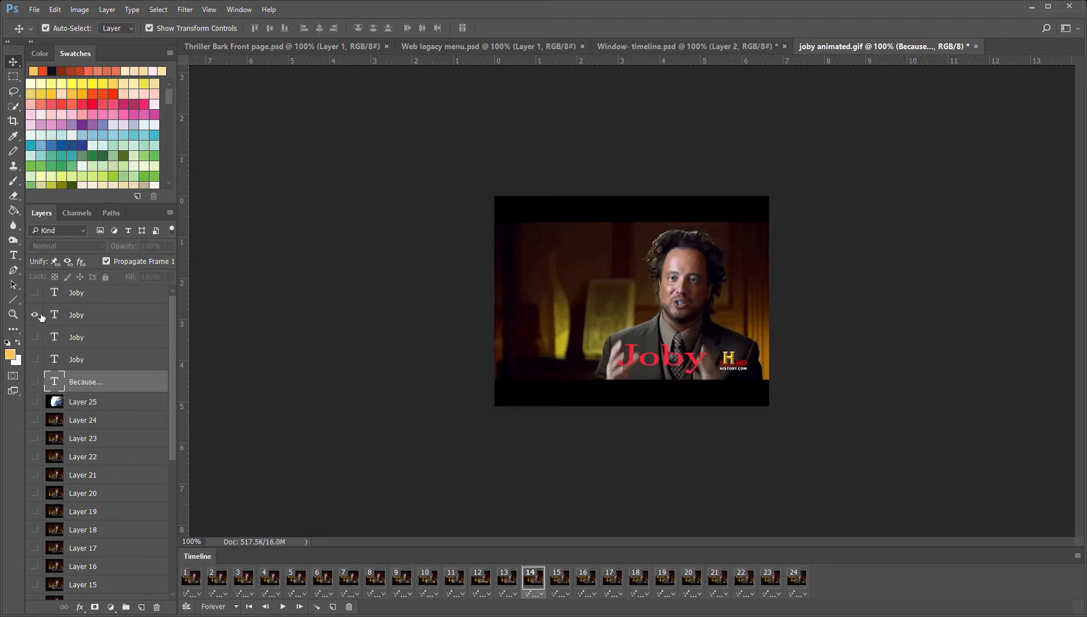
pyautogui.click(571, 592)
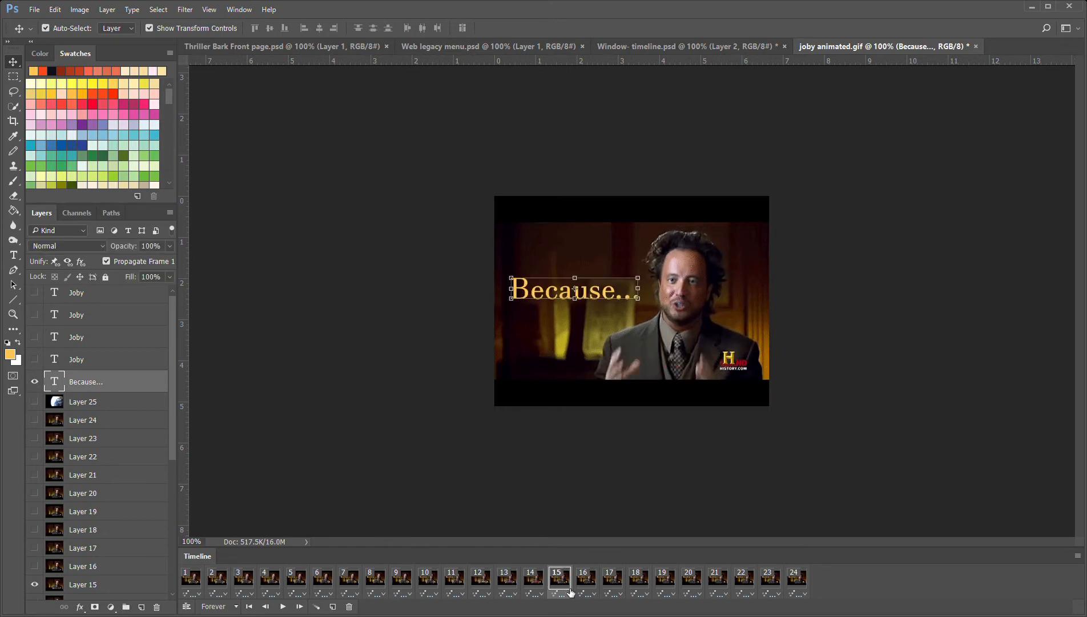
pyautogui.click(36, 381)
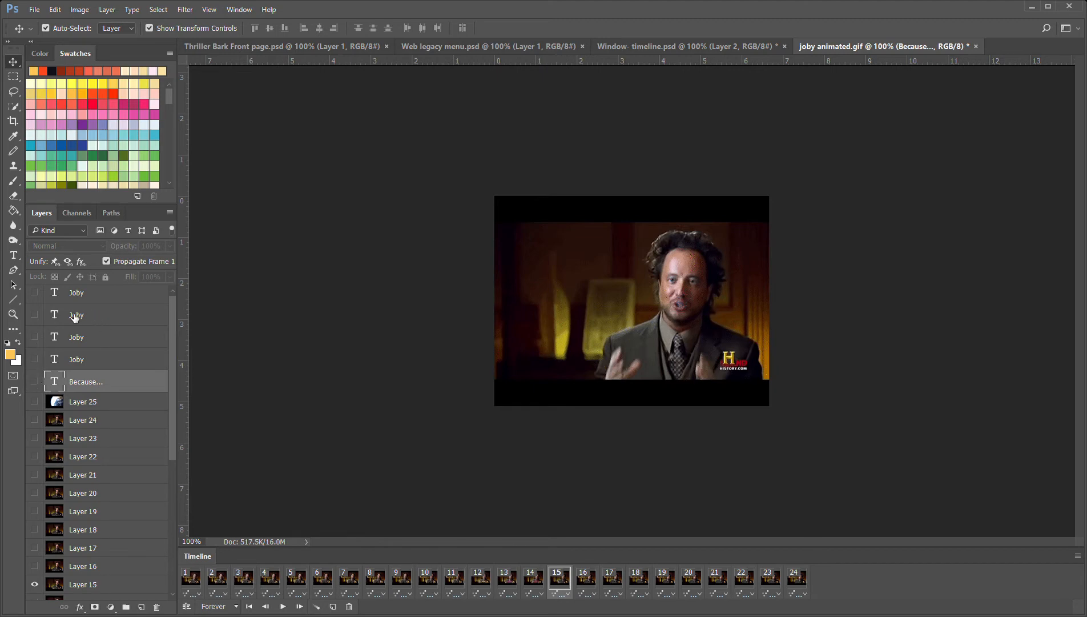
pyautogui.click(35, 292)
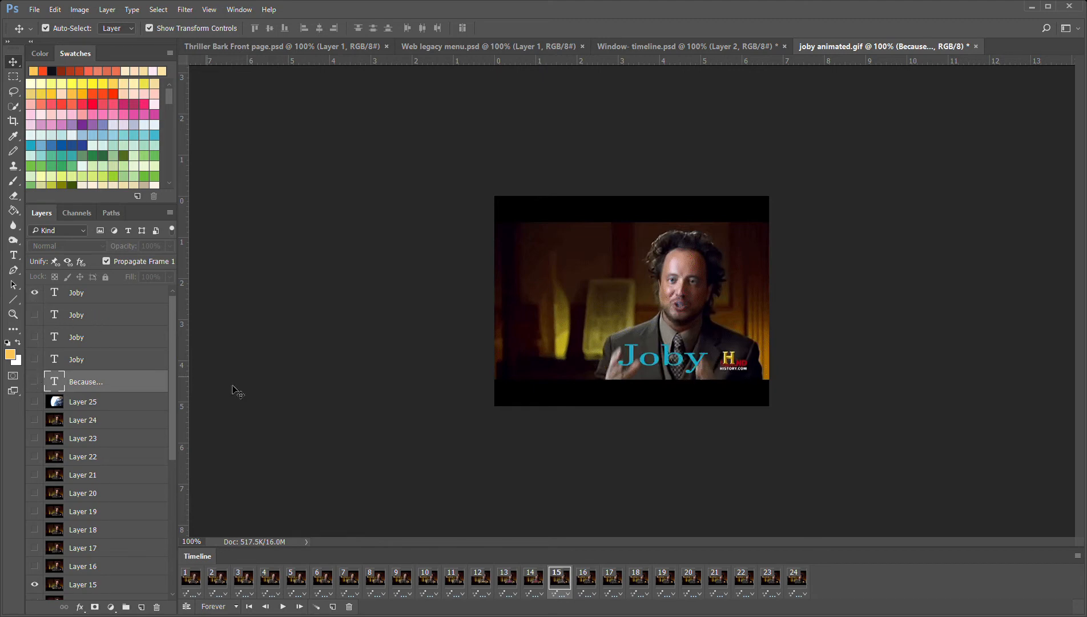
# Hide the "Because..." caption in frames 16 and 17, showing the yellow-orange name layer in frame 16 and the pink one in frame 17
pyautogui.click(586, 576)
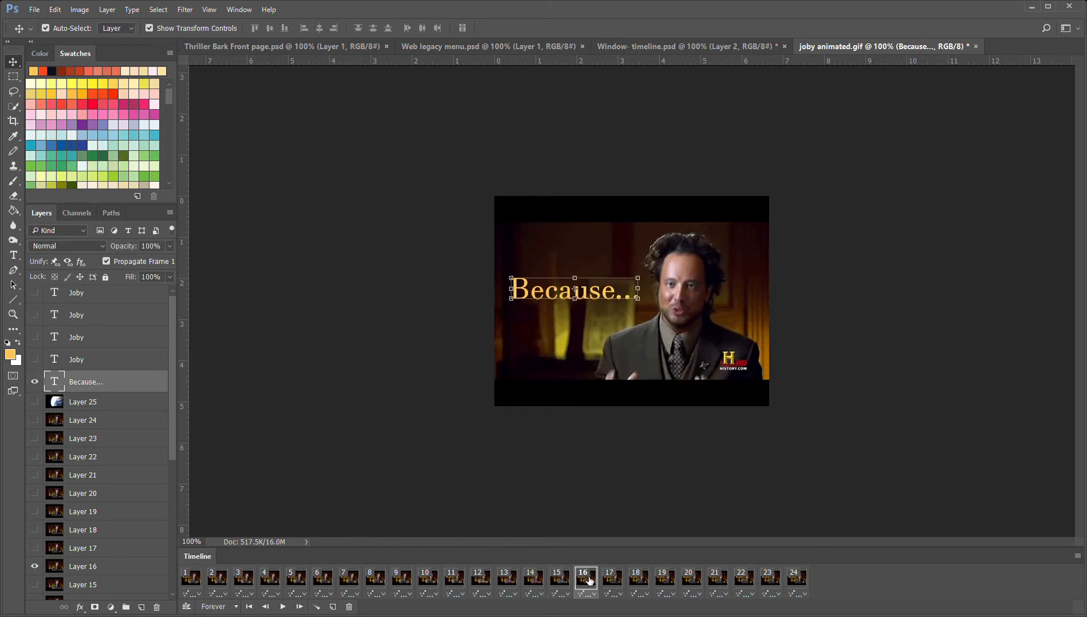
pyautogui.click(35, 382)
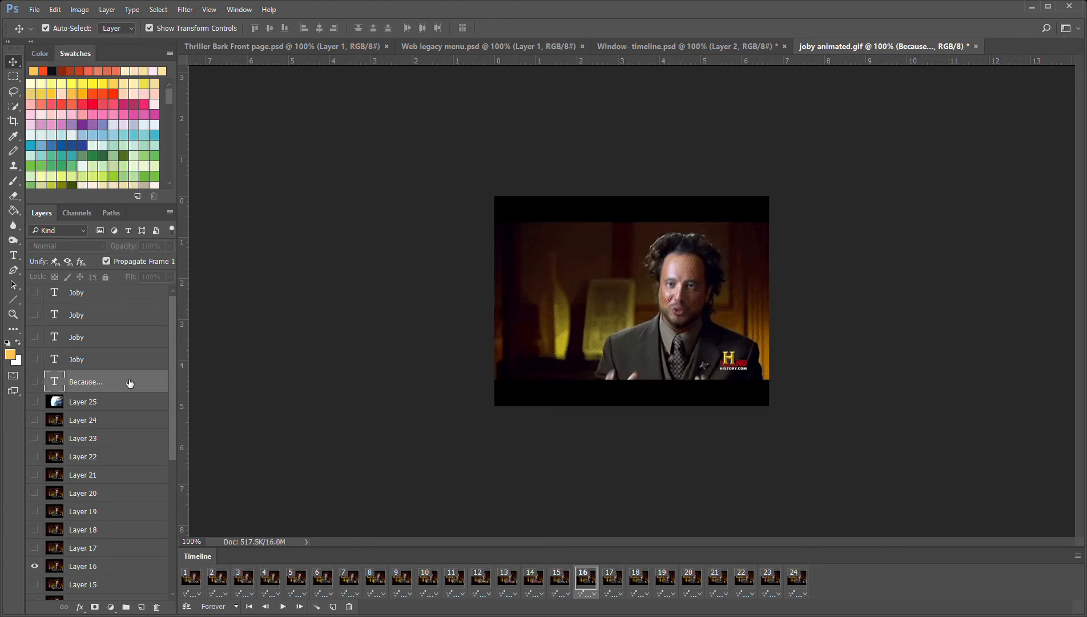
pyautogui.click(35, 359)
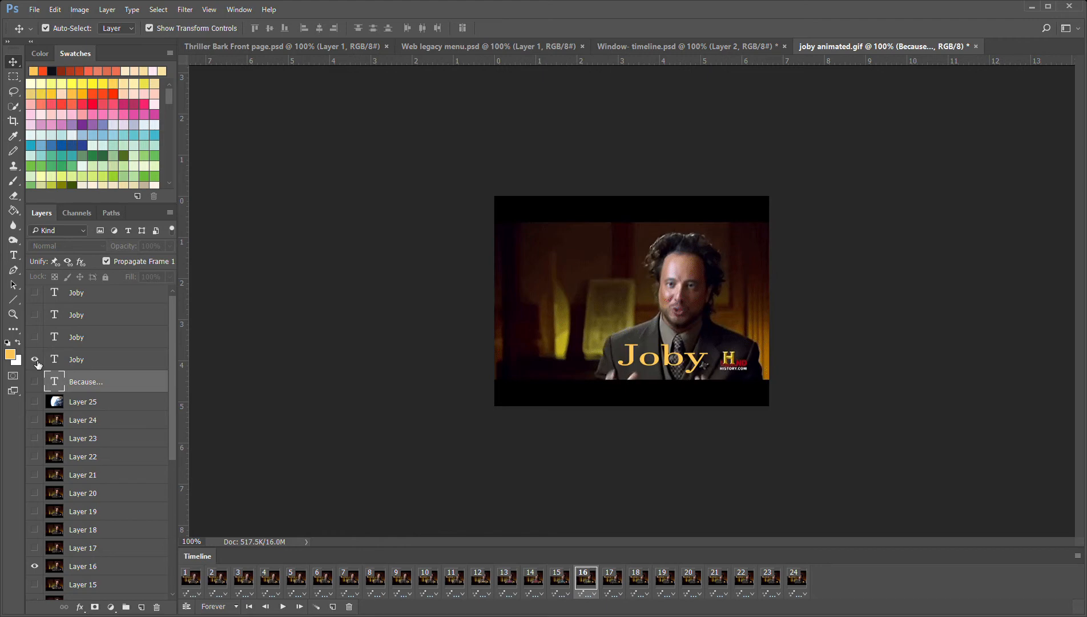
pyautogui.click(621, 583)
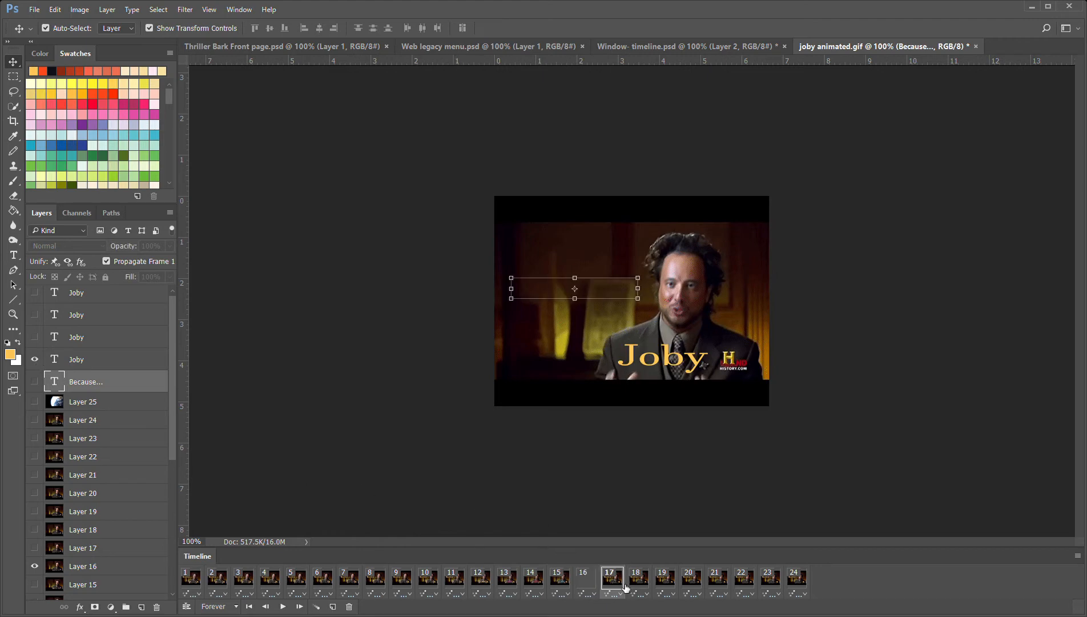
pyautogui.click(35, 381)
pyautogui.click(35, 337)
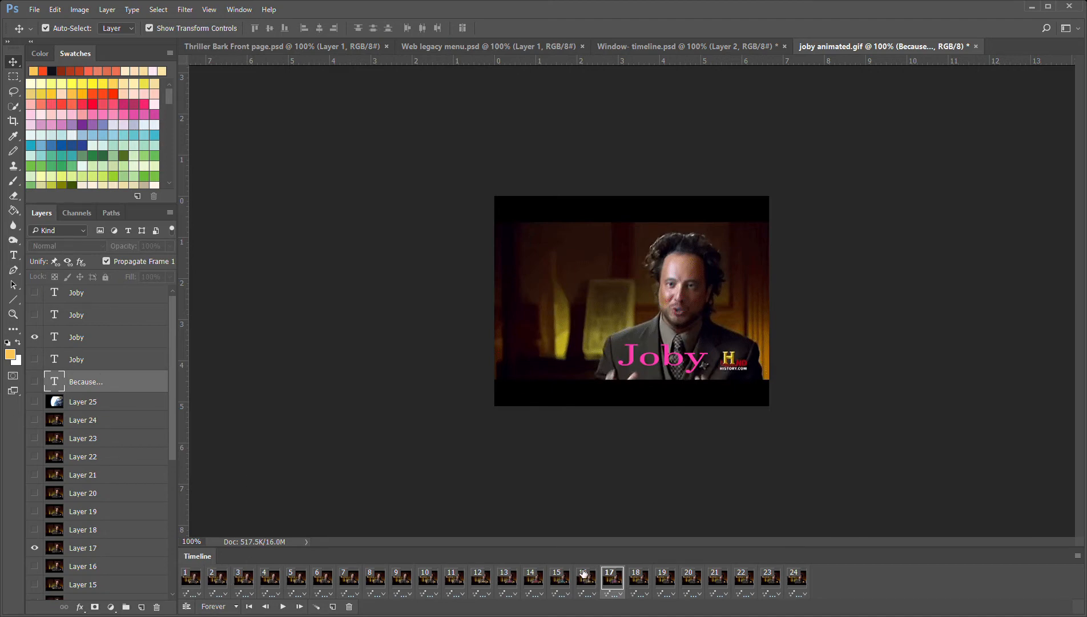
# Hide the "Because..." caption in frames 18 and 19, showing the red name layer in frame 18 and the blue one in frame 19
pyautogui.click(644, 583)
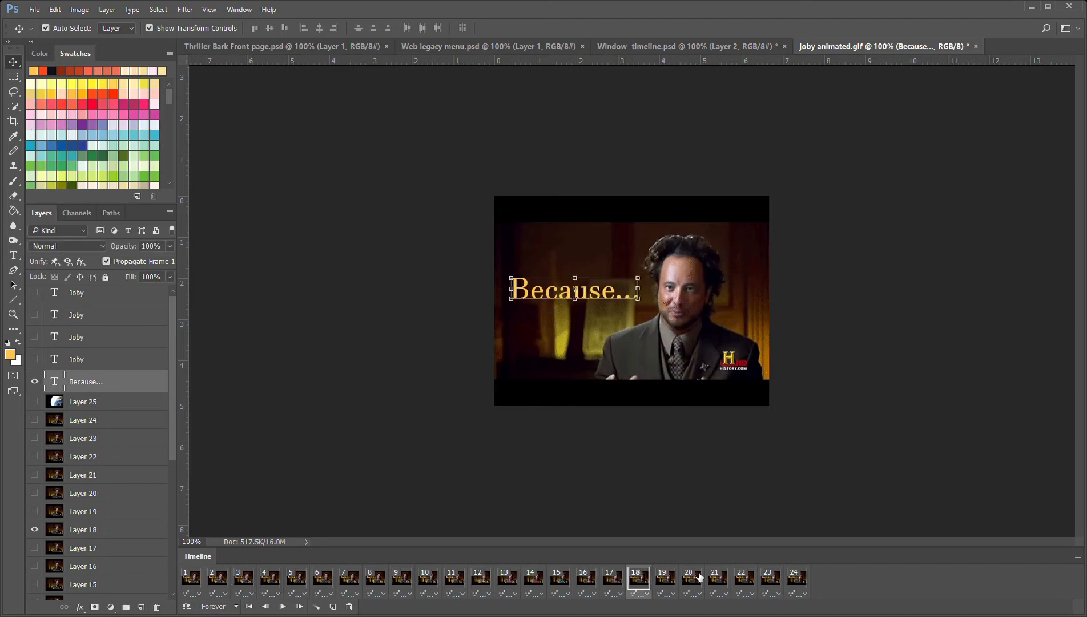
pyautogui.click(35, 381)
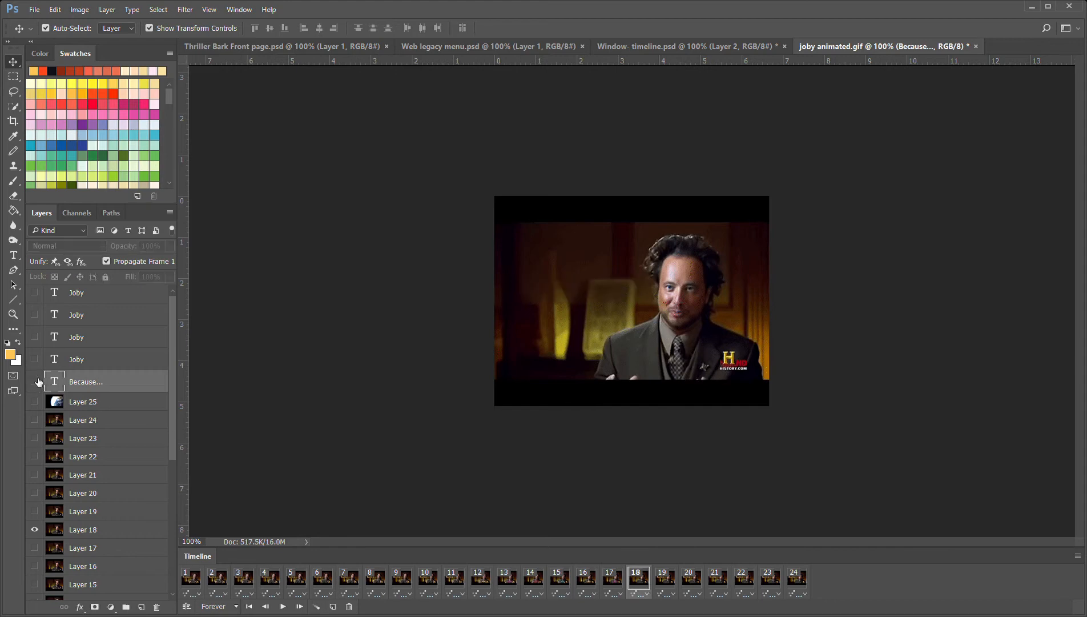
pyautogui.click(35, 314)
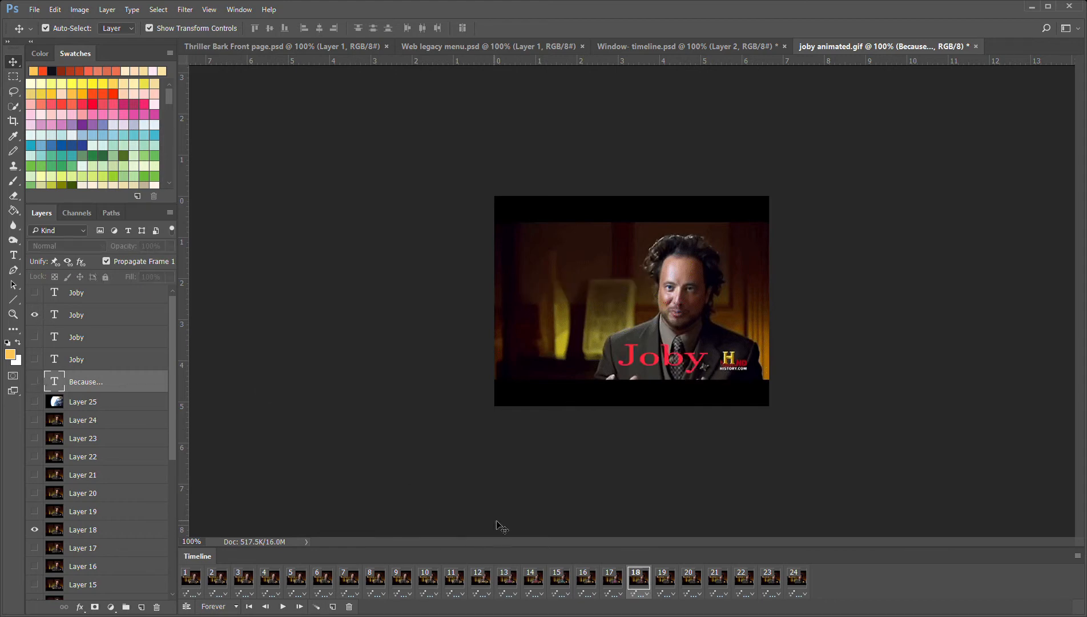
pyautogui.click(678, 583)
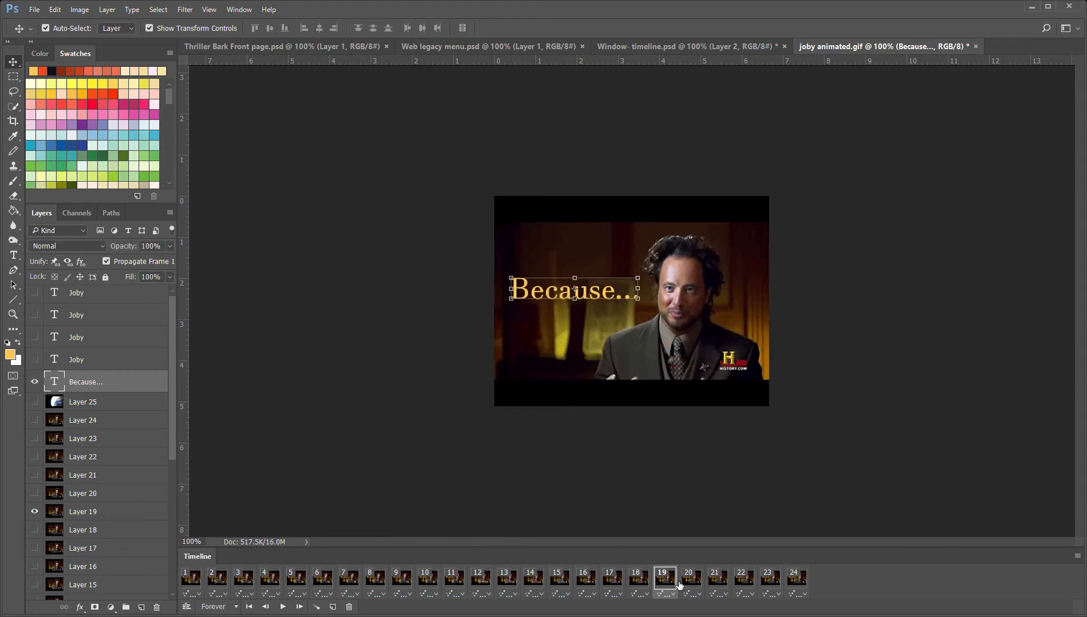
pyautogui.click(35, 381)
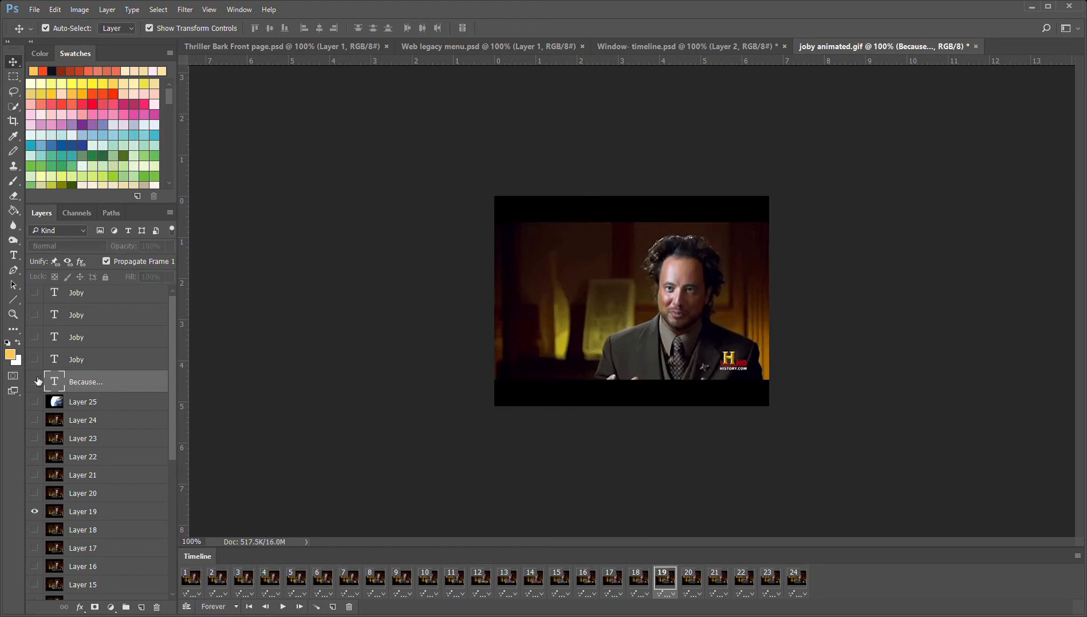
pyautogui.click(37, 292)
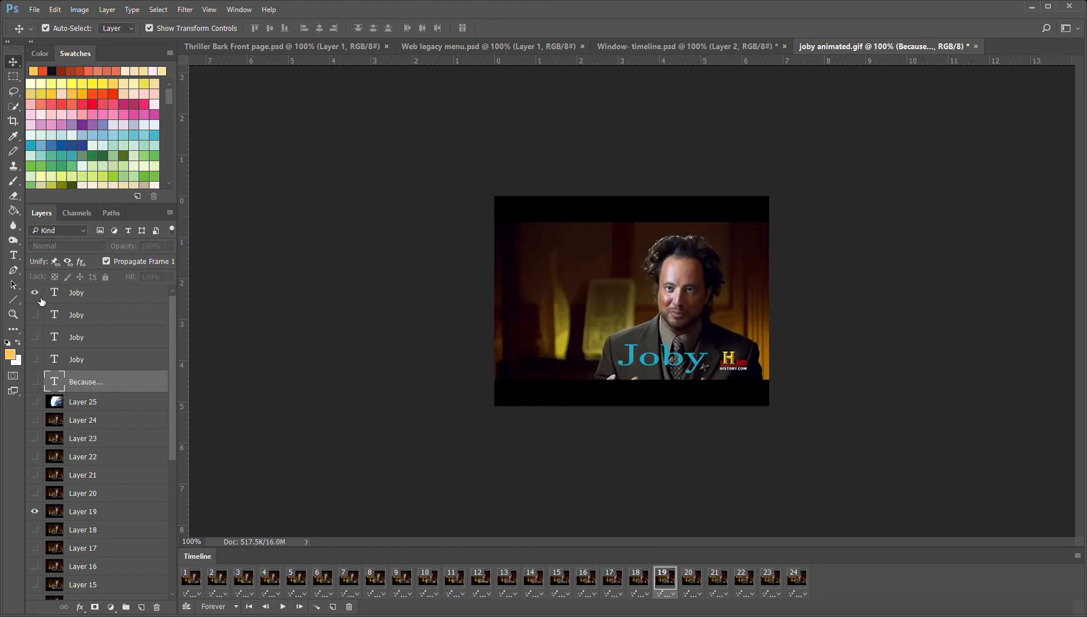
pyautogui.click(35, 314)
pyautogui.click(35, 292)
pyautogui.click(34, 315)
pyautogui.click(35, 293)
# Hide the "Because..." caption in frames 20 and 21, showing the yellow-orange name layer in frame 20 and the pink one in frame 21
pyautogui.click(695, 587)
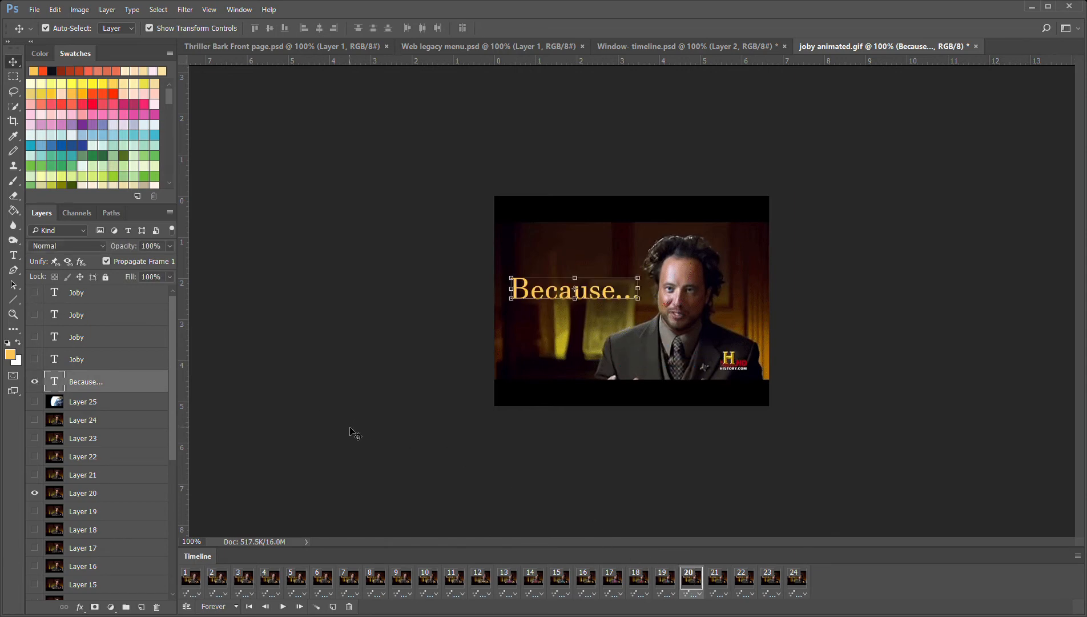
pyautogui.click(36, 382)
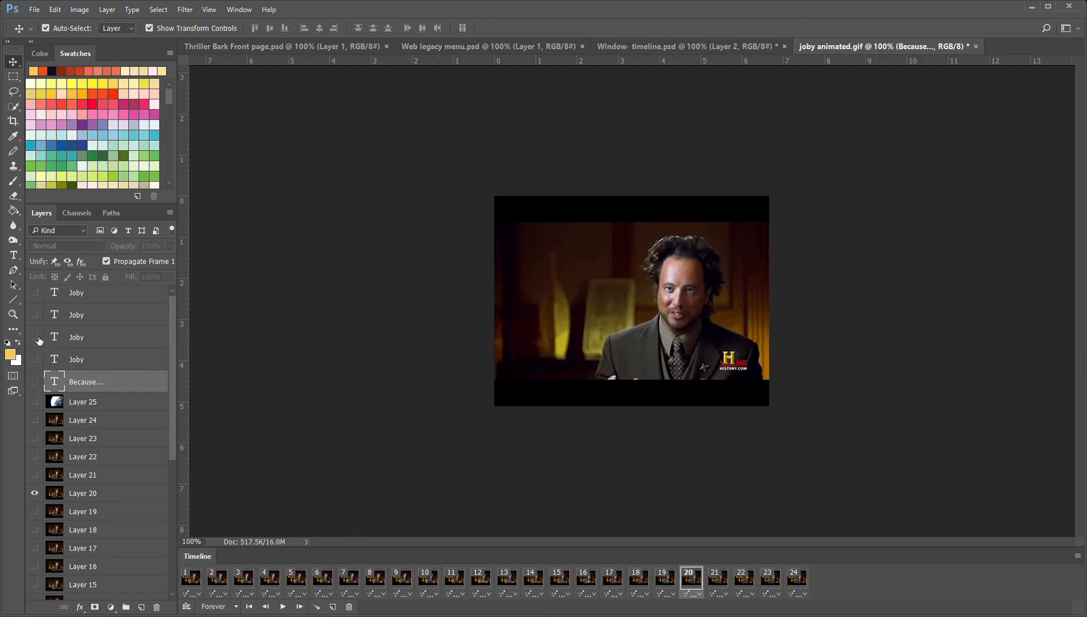
pyautogui.click(35, 359)
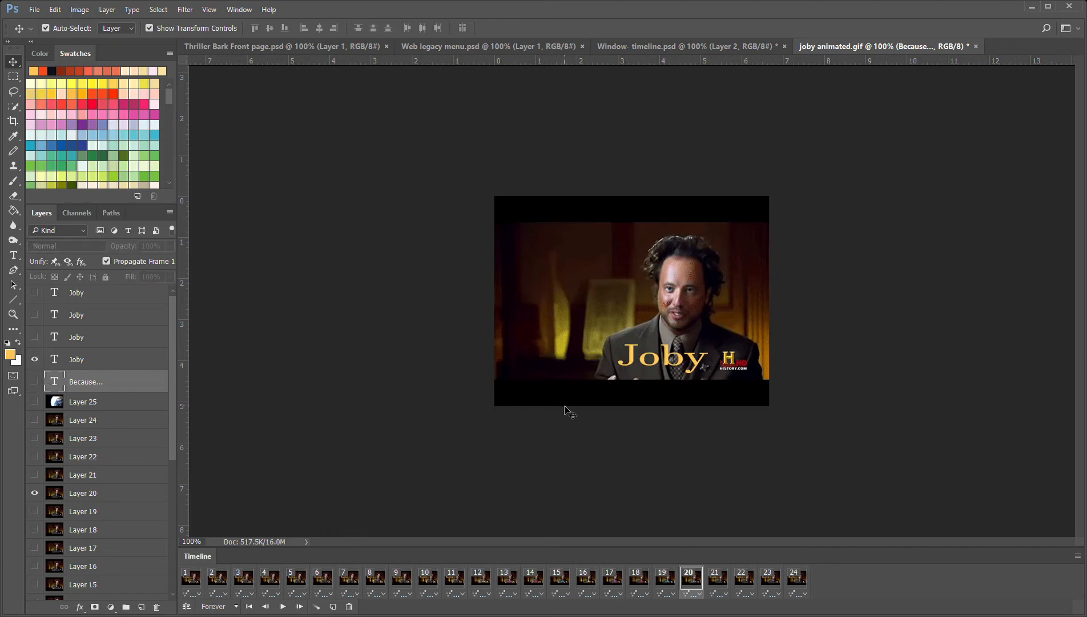
pyautogui.click(716, 578)
pyautogui.click(35, 381)
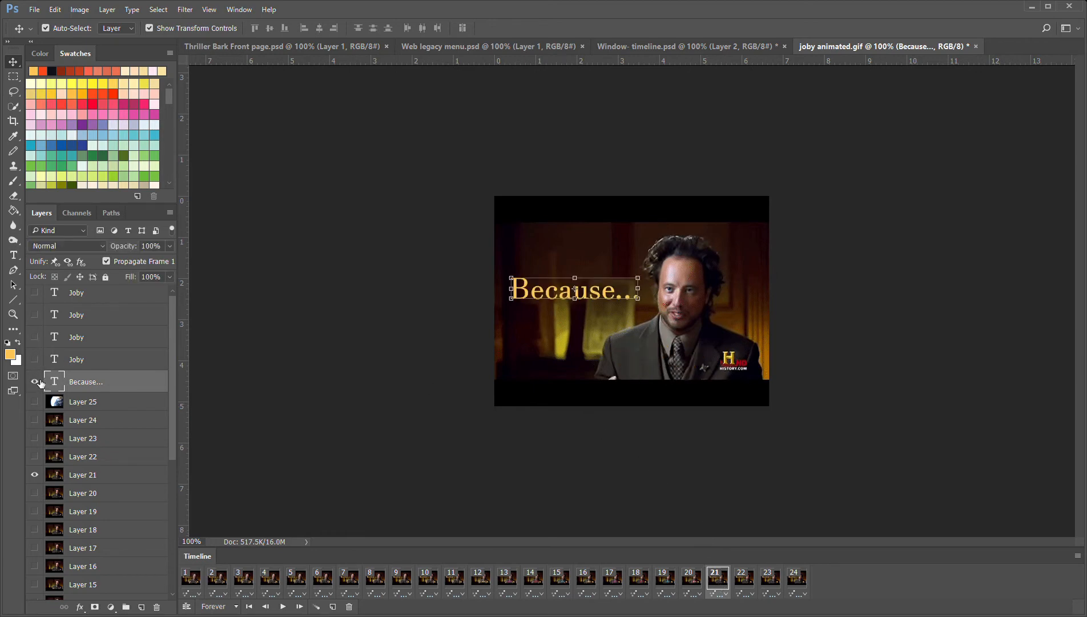
pyautogui.click(34, 337)
# Hide the "Because..." caption in frames 22 and 23, showing the red name layer in frame 22 and the blue one in frame 23
pyautogui.click(743, 579)
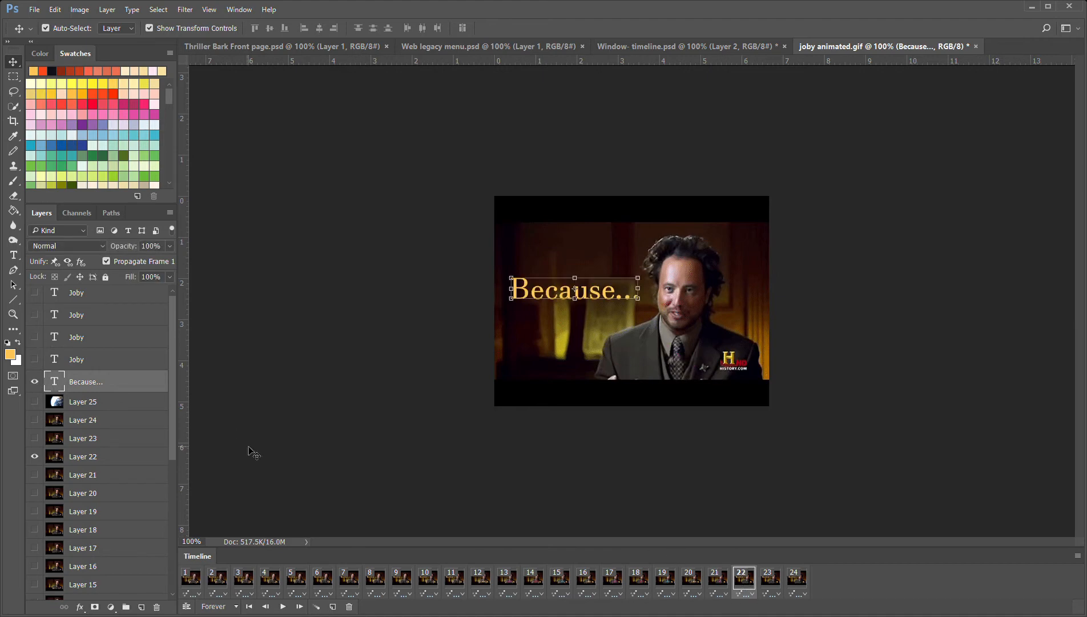
pyautogui.click(34, 382)
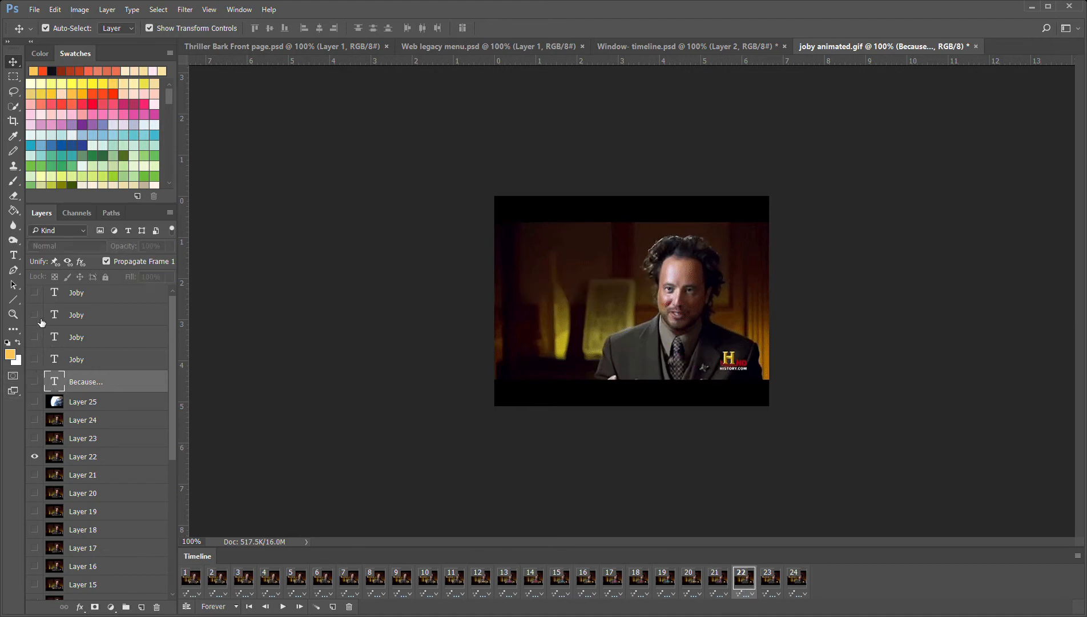
pyautogui.click(35, 315)
pyautogui.click(772, 588)
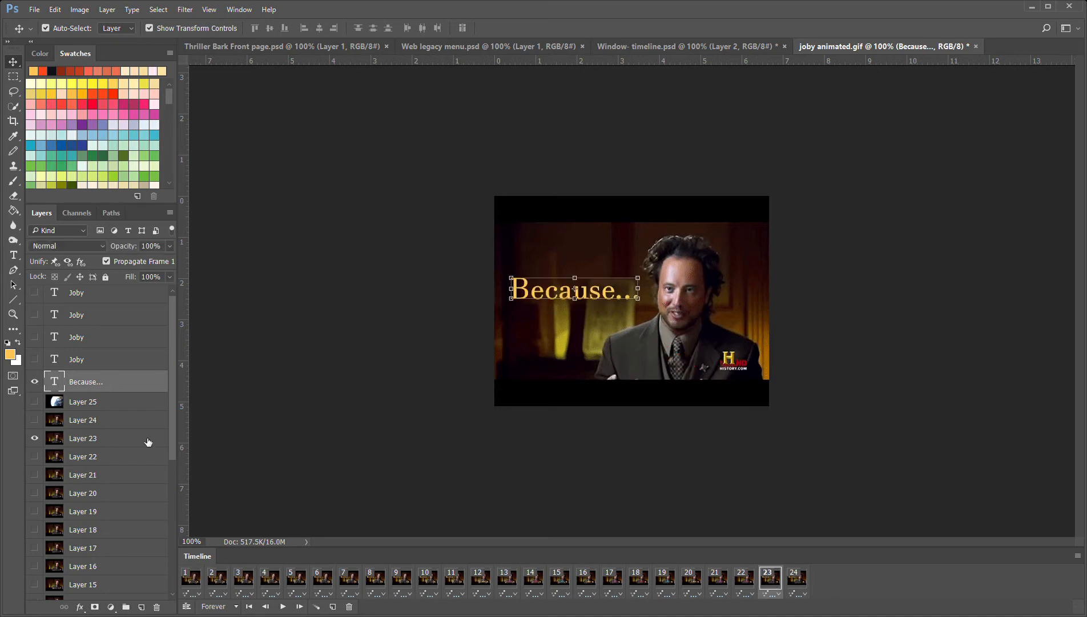
pyautogui.click(40, 387)
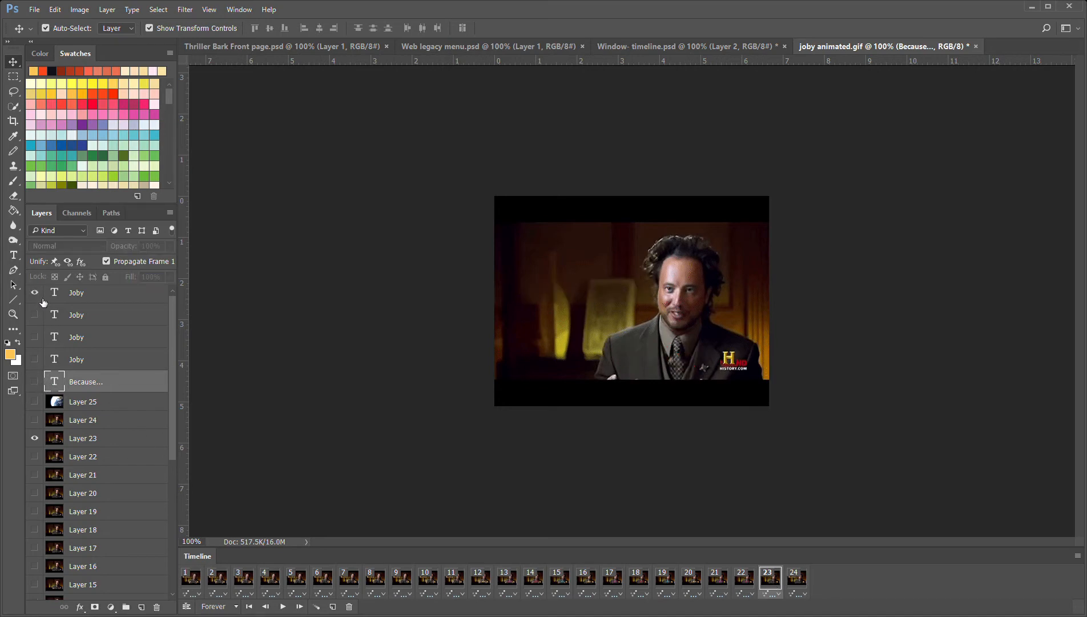
pyautogui.click(35, 292)
# Replace the "Because..." caption in frame 24 with the yellow-orange name layer and deselect all layers
pyautogui.click(802, 580)
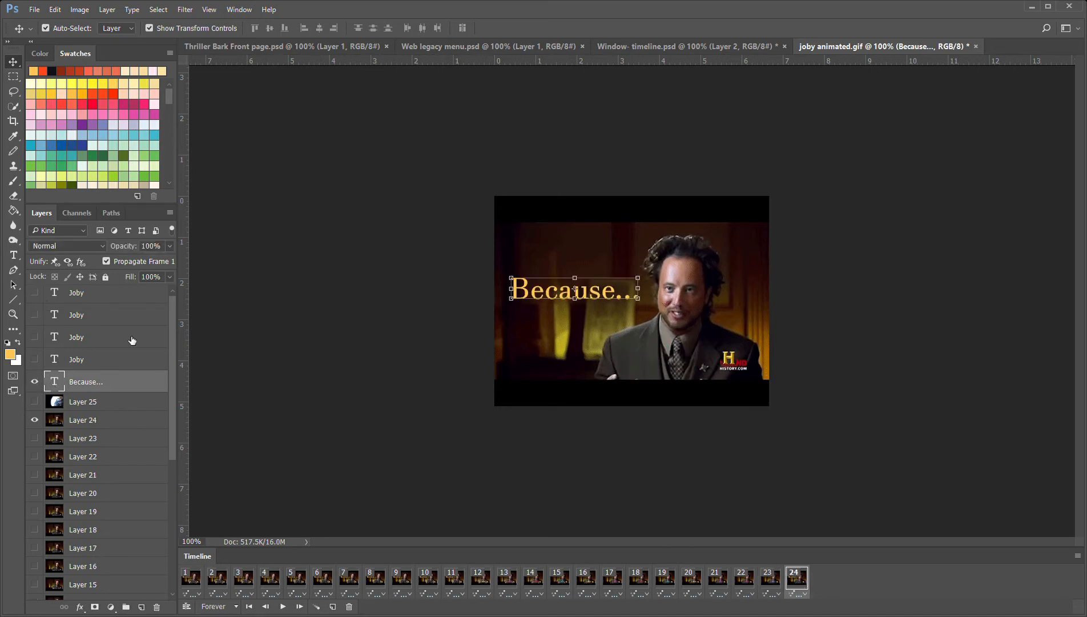
pyautogui.click(35, 383)
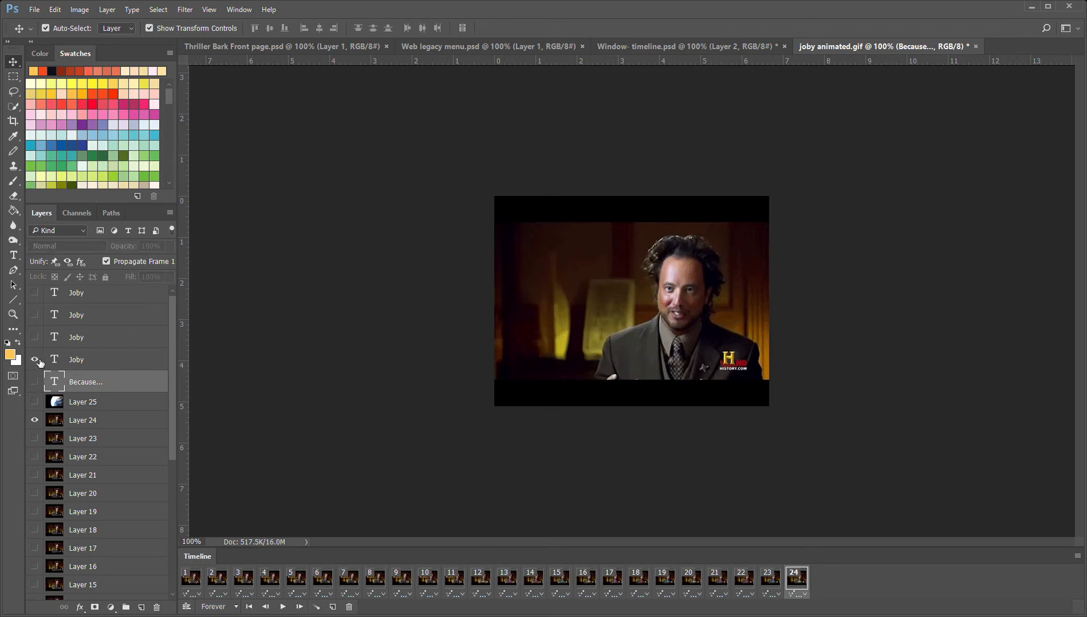
pyautogui.click(34, 359)
pyautogui.click(439, 427)
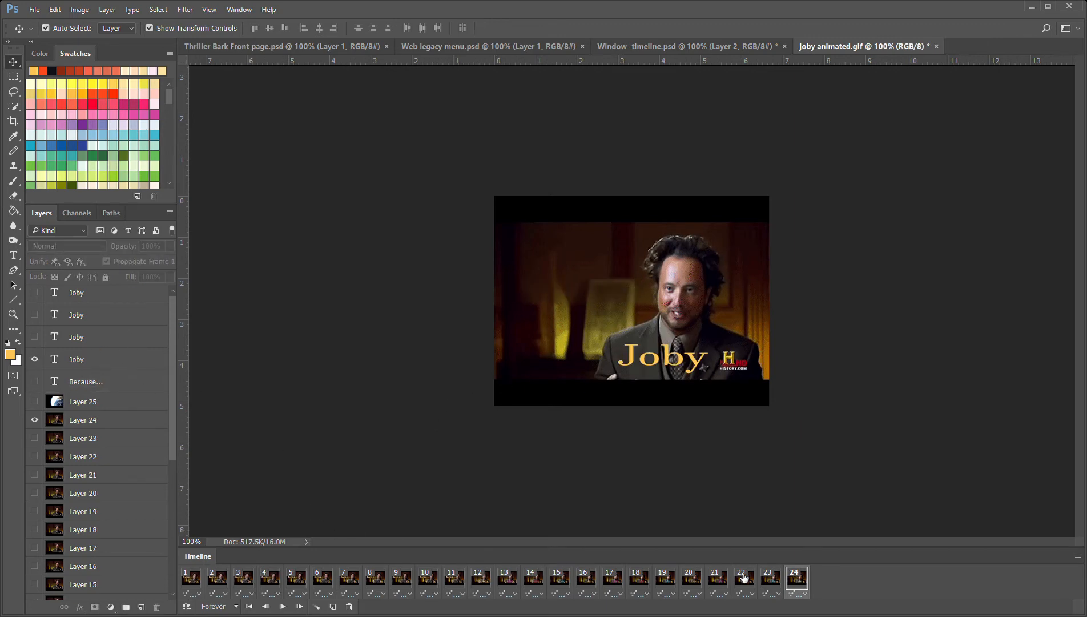
# Preview the whole animation from frame 1, stop playback and return to the first frame
pyautogui.click(193, 588)
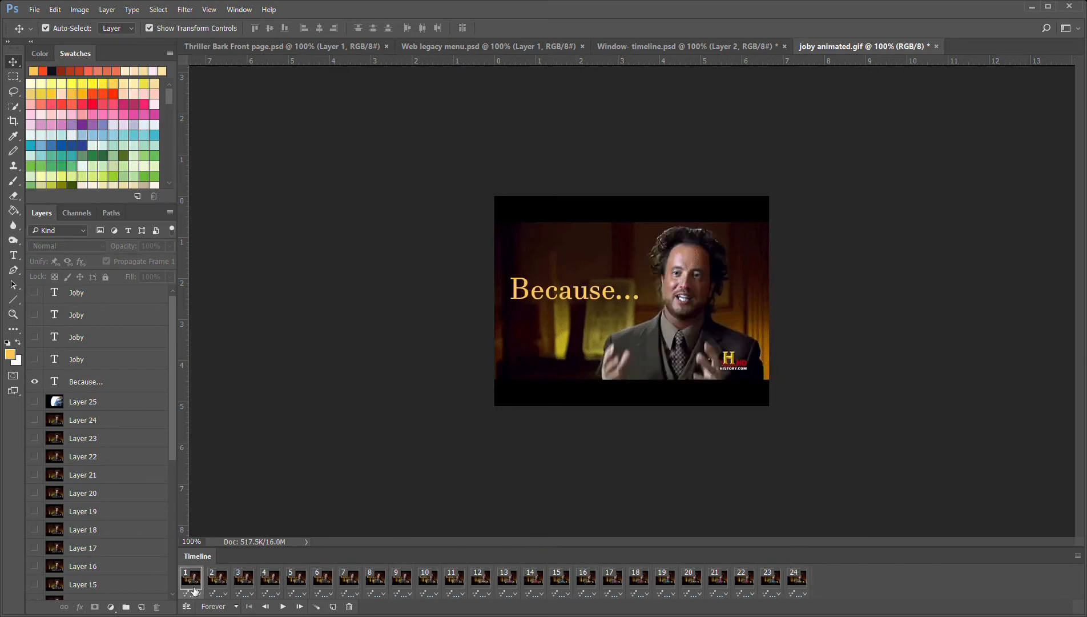
pyautogui.click(285, 607)
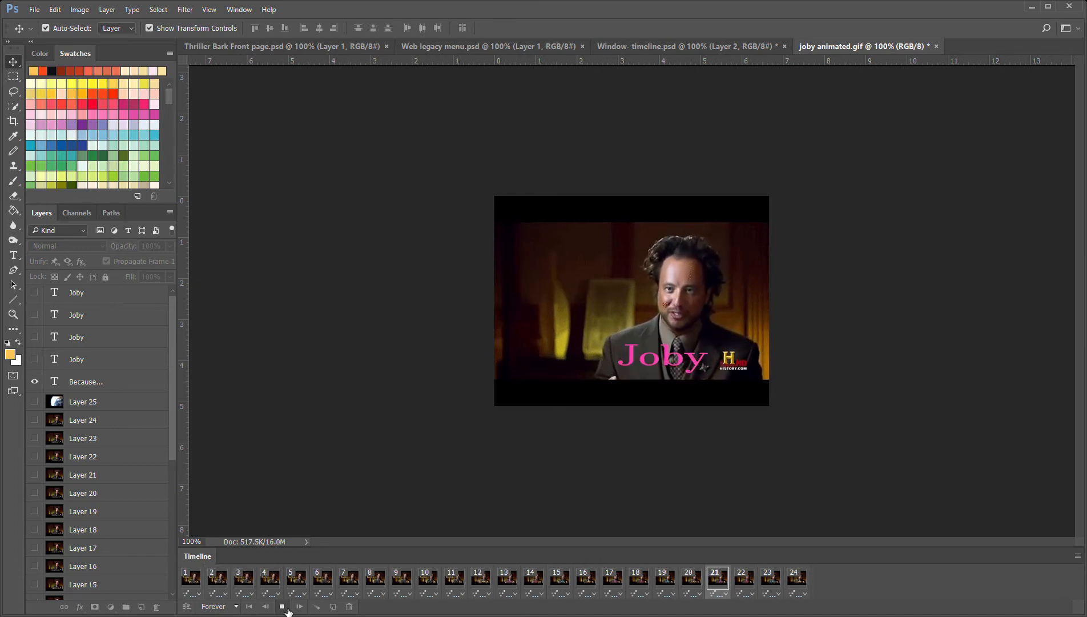
pyautogui.click(282, 606)
pyautogui.click(199, 580)
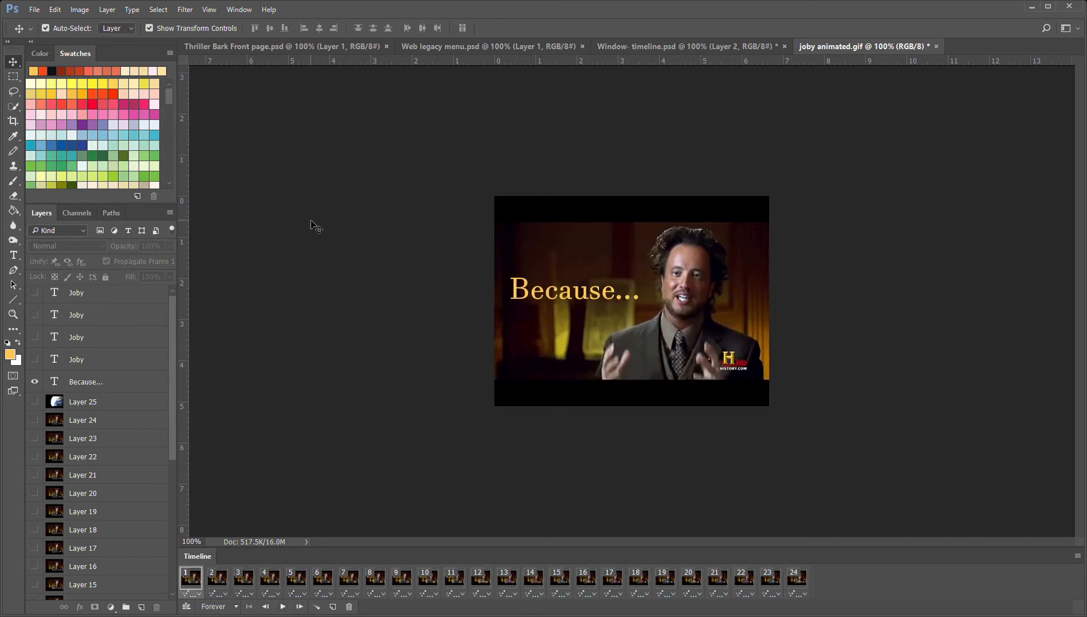
# Open the Save for Web (Legacy) export for the captioned GIF
pyautogui.click(36, 12)
pyautogui.click(320, 271)
pyautogui.click(444, 548)
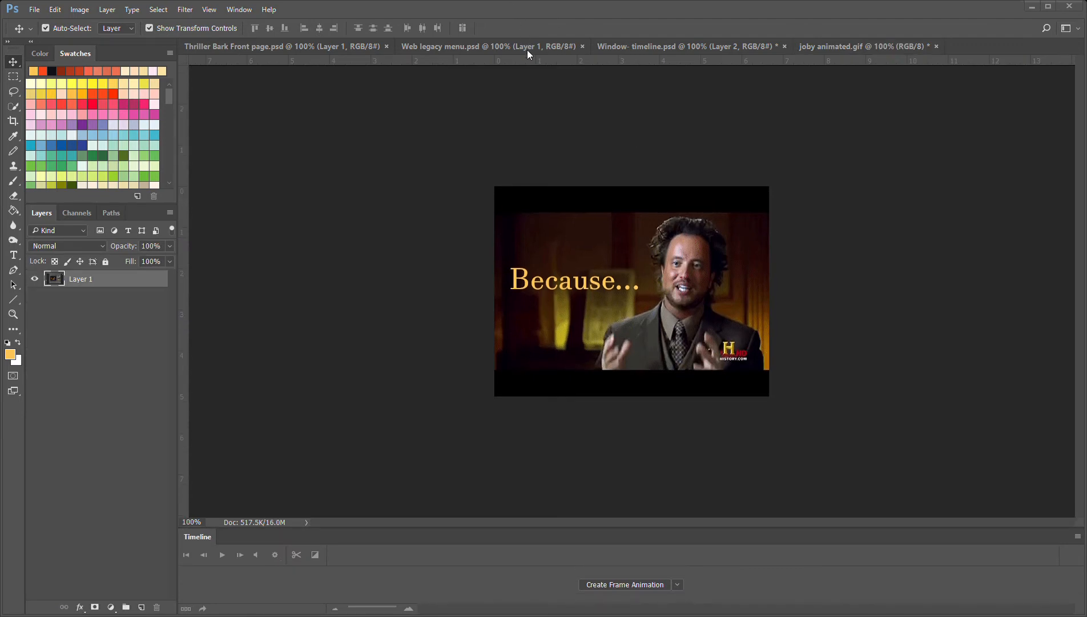
# Examine the GIF export and looping settings pictured in save for web legacy.psd
pyautogui.moveTo(584, 42); pyautogui.dragTo(682, 50)
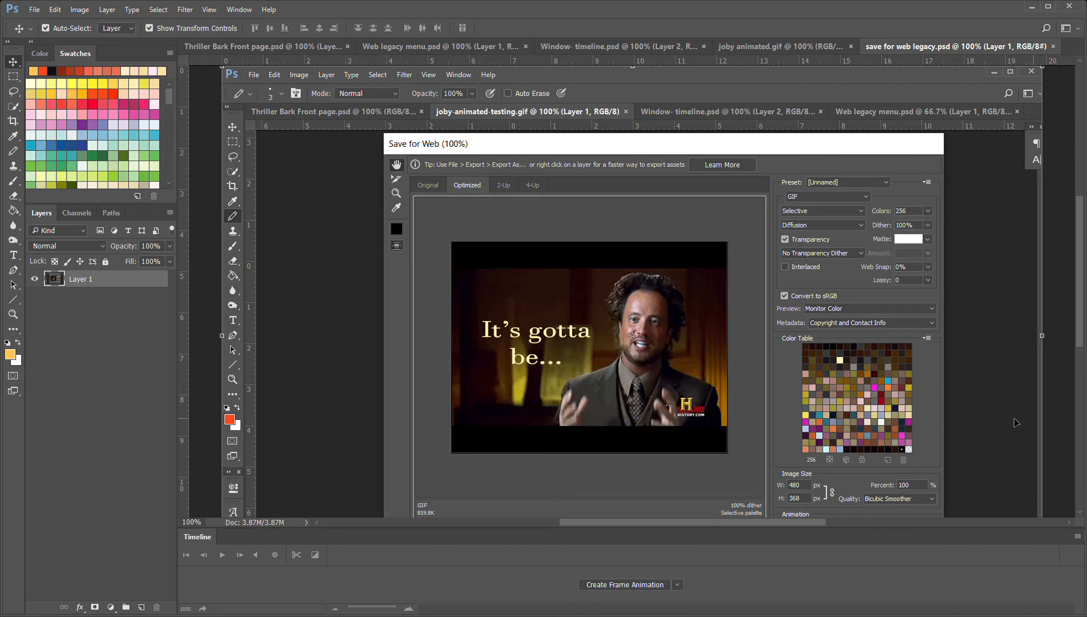
pyautogui.scroll(-1, 1012, 411)
pyautogui.scroll(-1, 1004, 401)
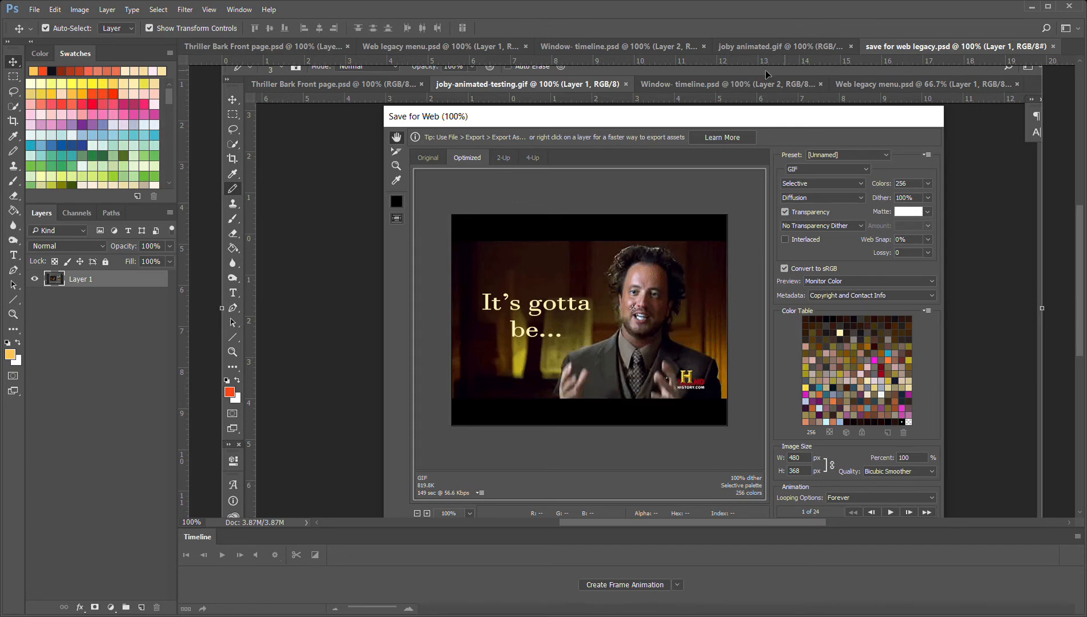
# Close the captioned GIF and the reference documents, including save for web legacy.psd, Web legacy menu.psd and Thriller Bark Front page.psd
pyautogui.click(776, 47)
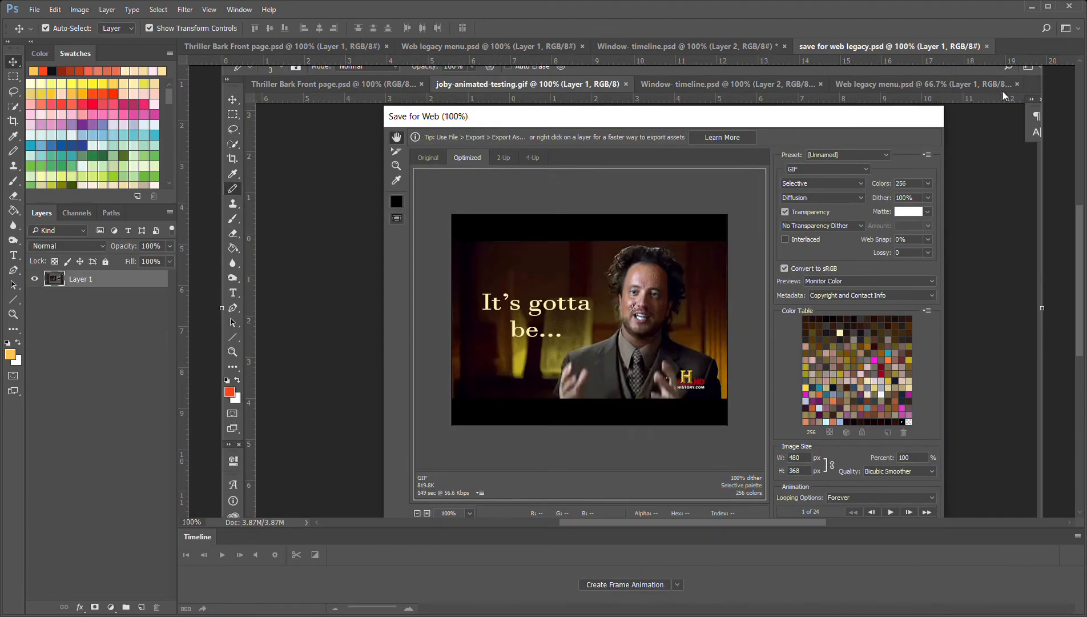
pyautogui.click(988, 46)
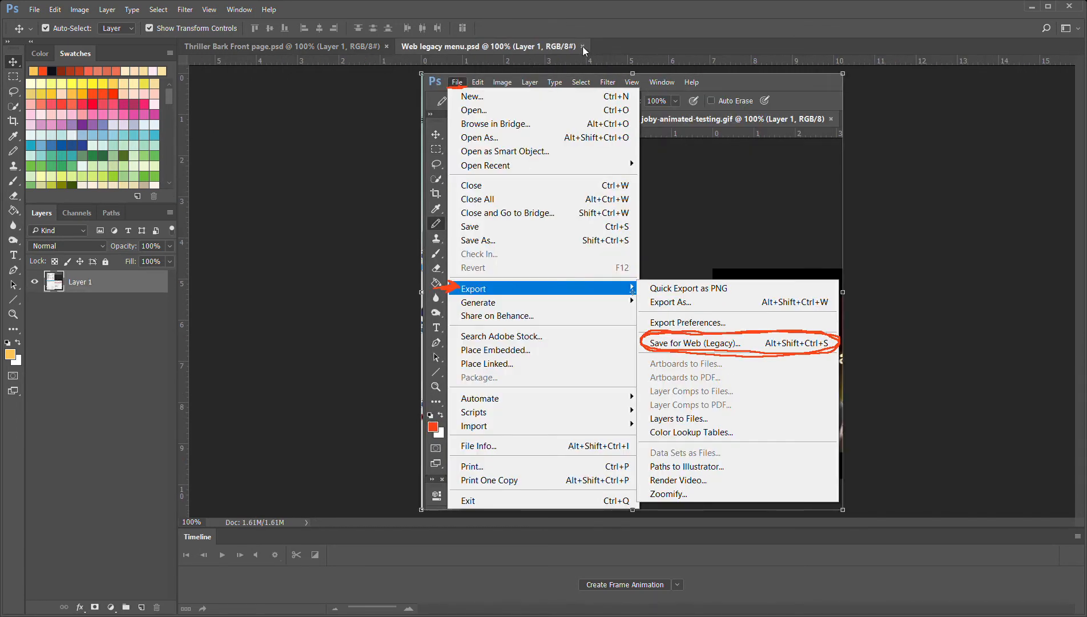
pyautogui.click(582, 47)
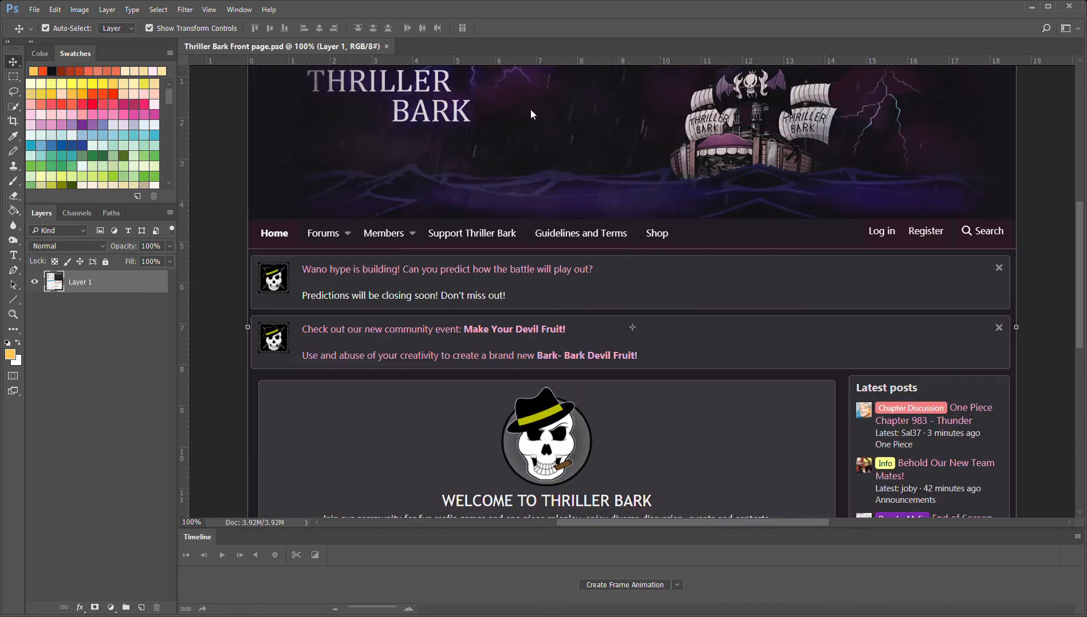
pyautogui.click(386, 47)
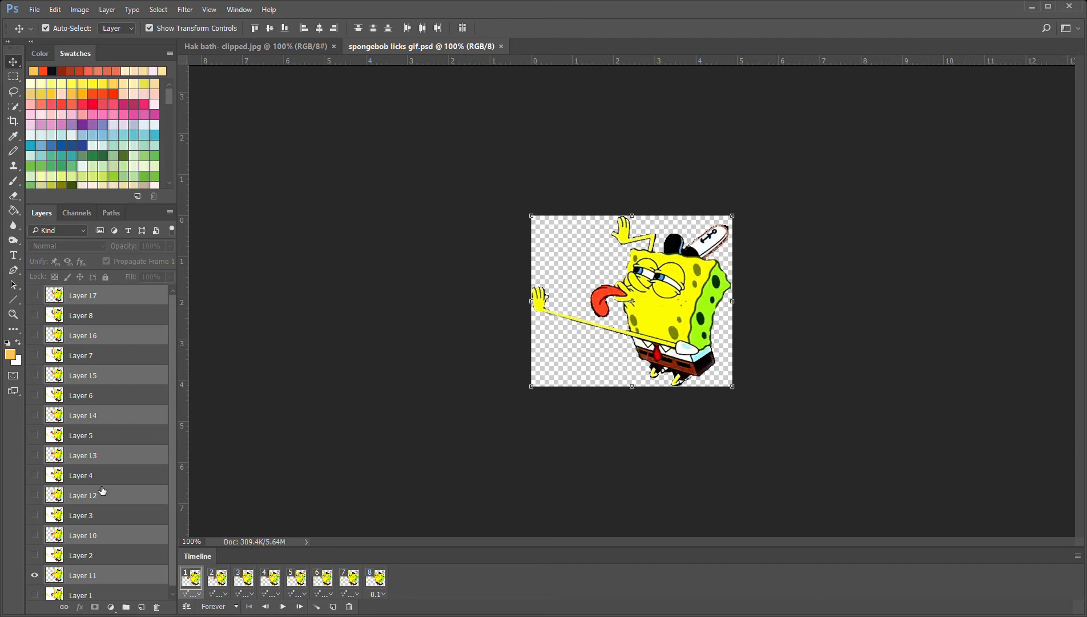
# Review the layer stack of spongebob licks gif.psd, briefly showing Layer 8 in frame 1 and hiding it again
pyautogui.scroll(-1, 108, 517)
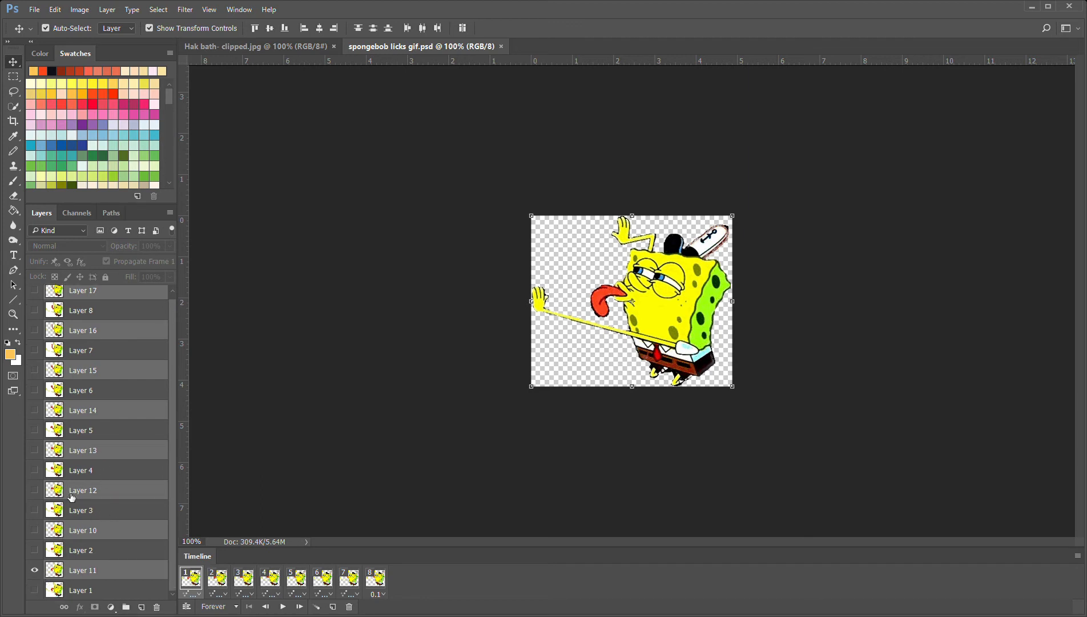
pyautogui.scroll(1, 86, 376)
pyautogui.click(36, 315)
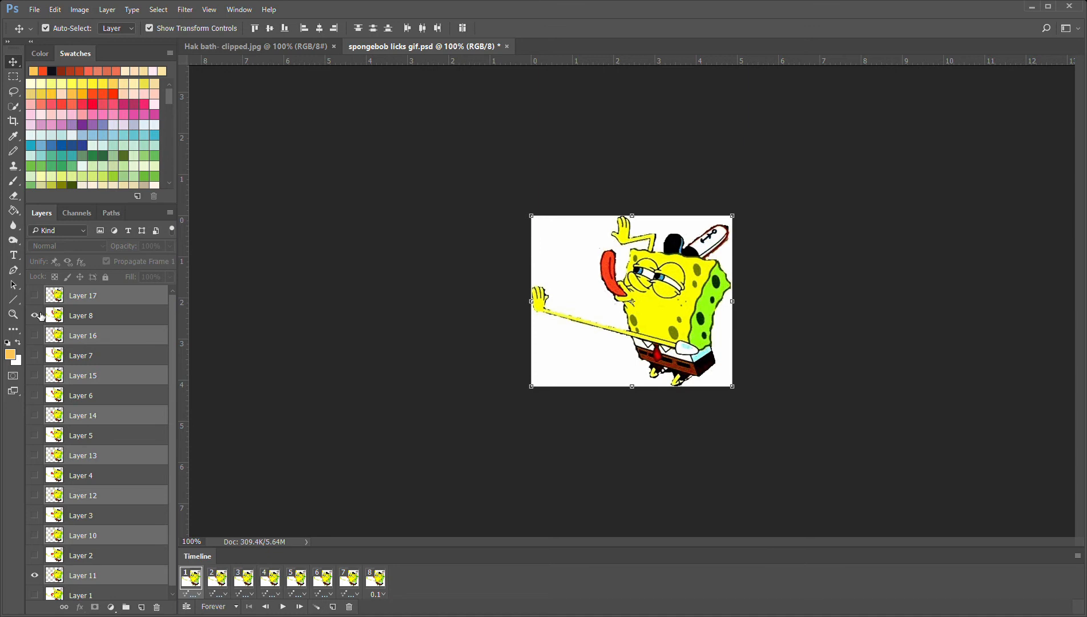
pyautogui.click(36, 315)
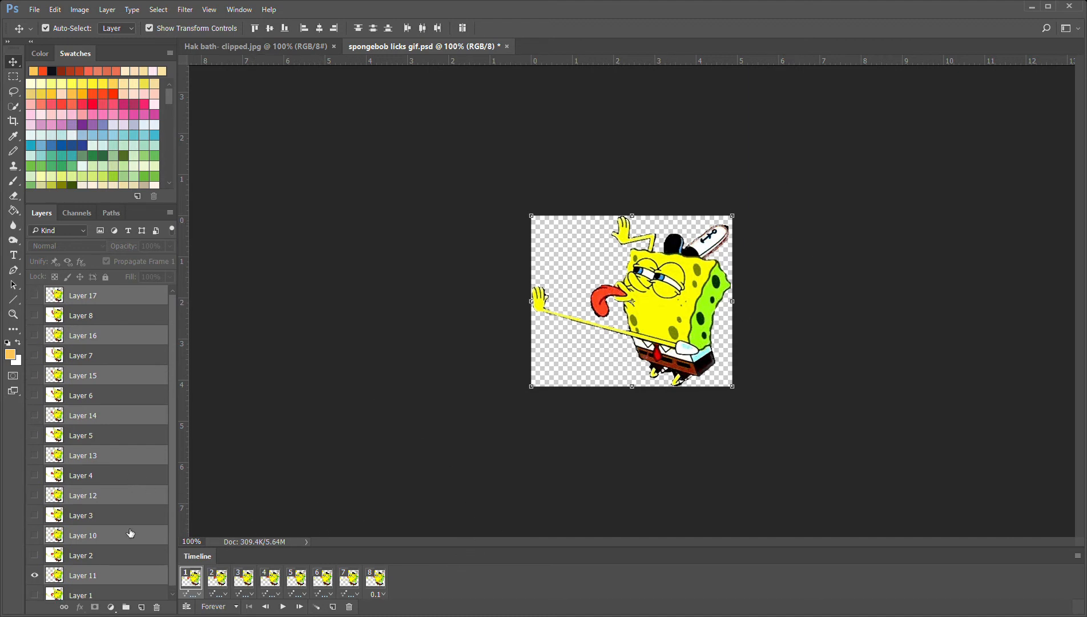
# Play the animation in spongebob licks gif.psd and review its stack of selected transparent layers
pyautogui.click(282, 607)
pyautogui.click(282, 607)
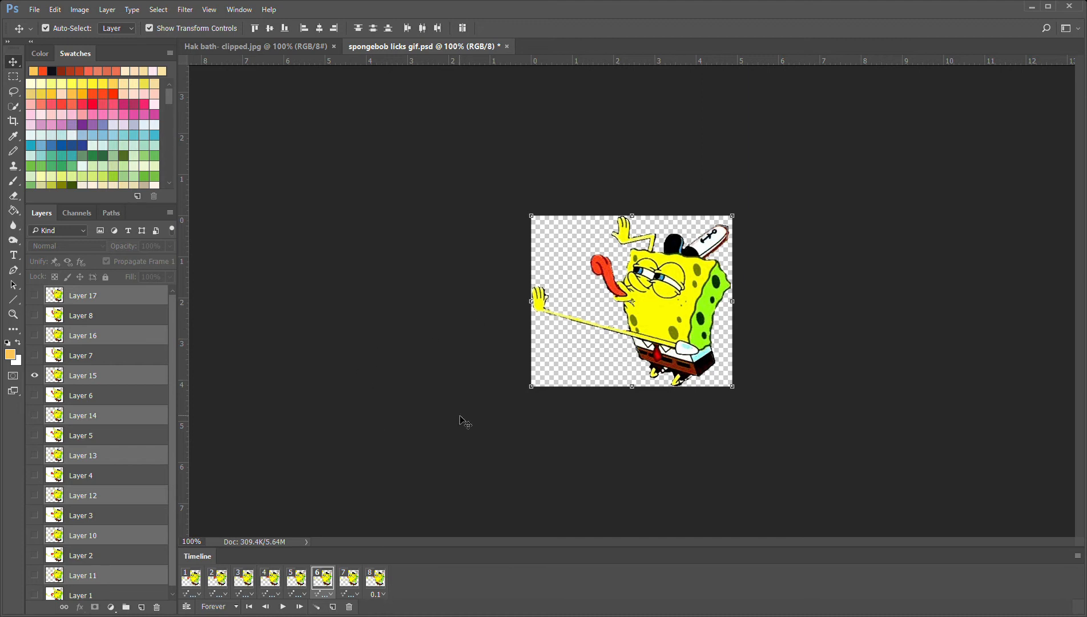
pyautogui.click(283, 606)
pyautogui.click(283, 606)
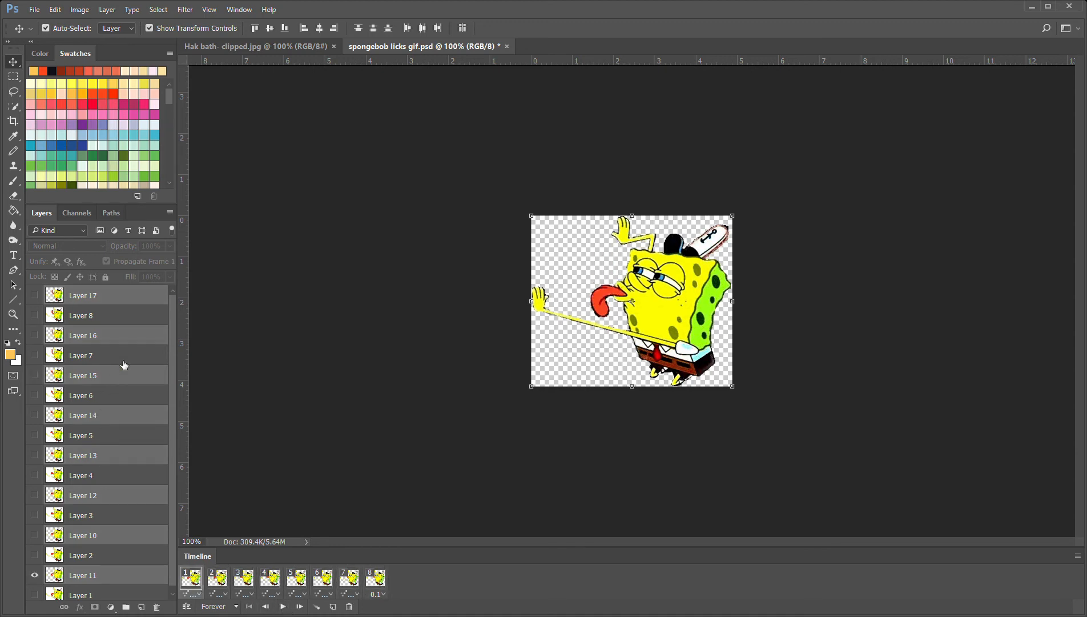
pyautogui.scroll(-1, 93, 365)
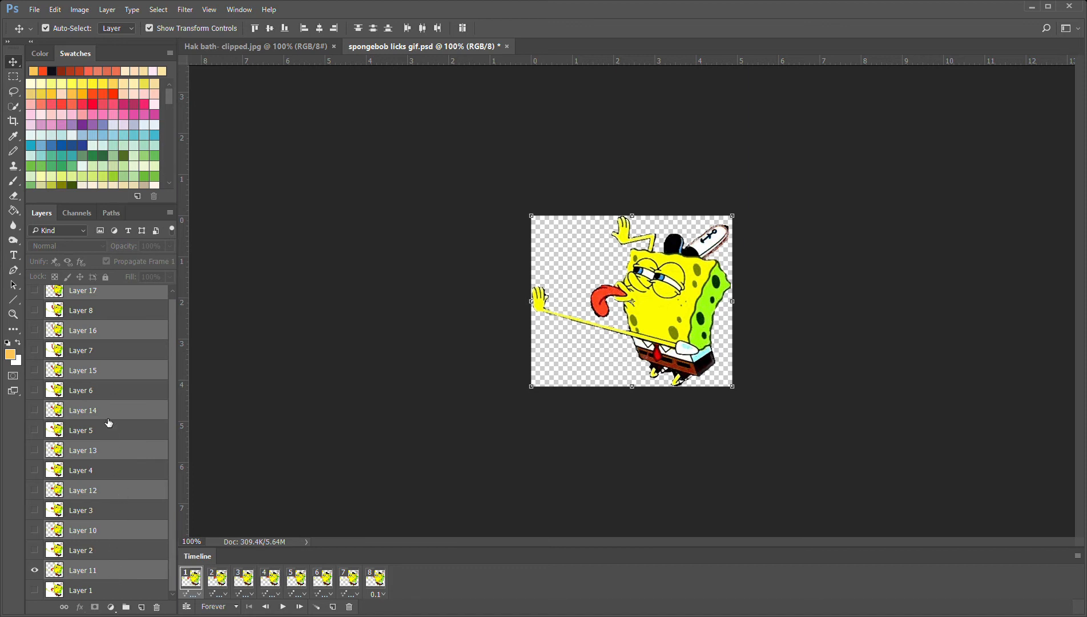
pyautogui.scroll(1, 118, 320)
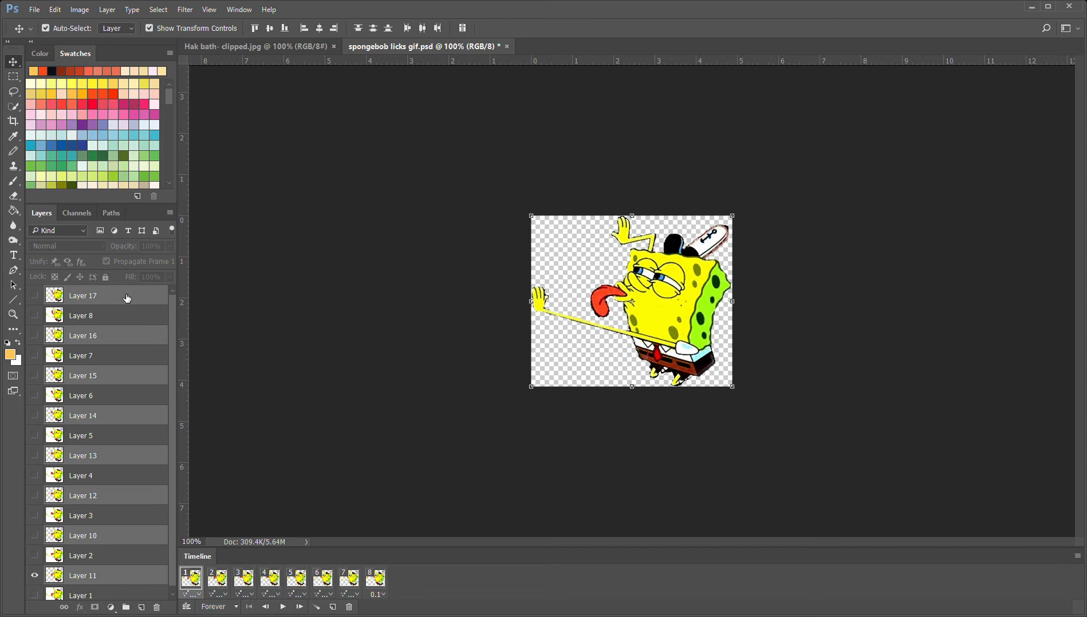
# Try to copy the selected transparent SpongeBob layers into Hak bath- clipped.jpg and create a frame animation there
pyautogui.click(253, 48)
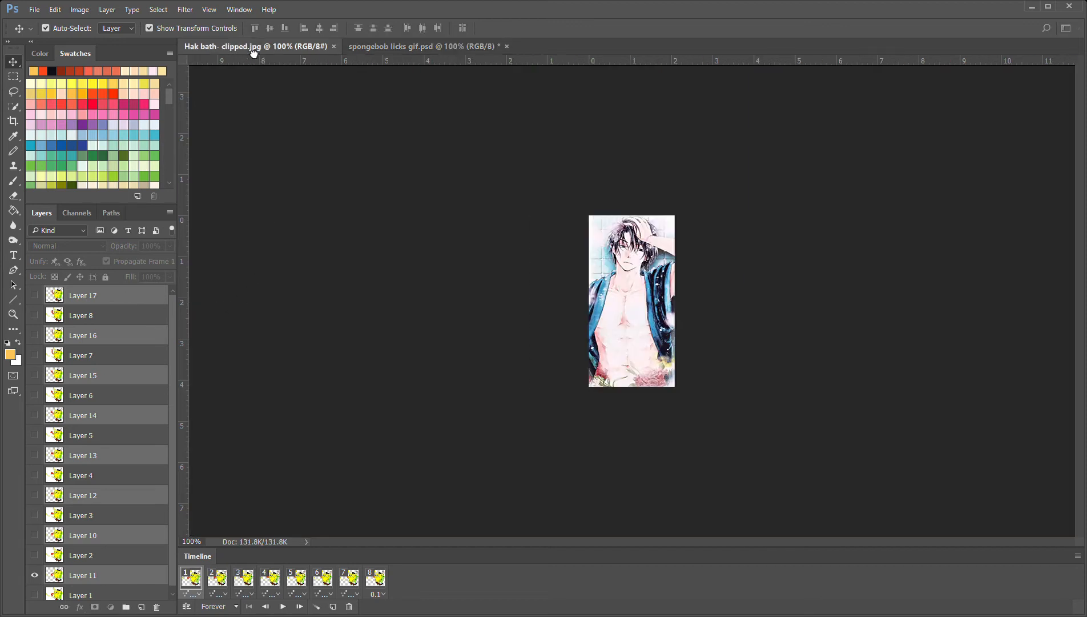
pyautogui.moveTo(254, 53); pyautogui.dragTo(677, 174)
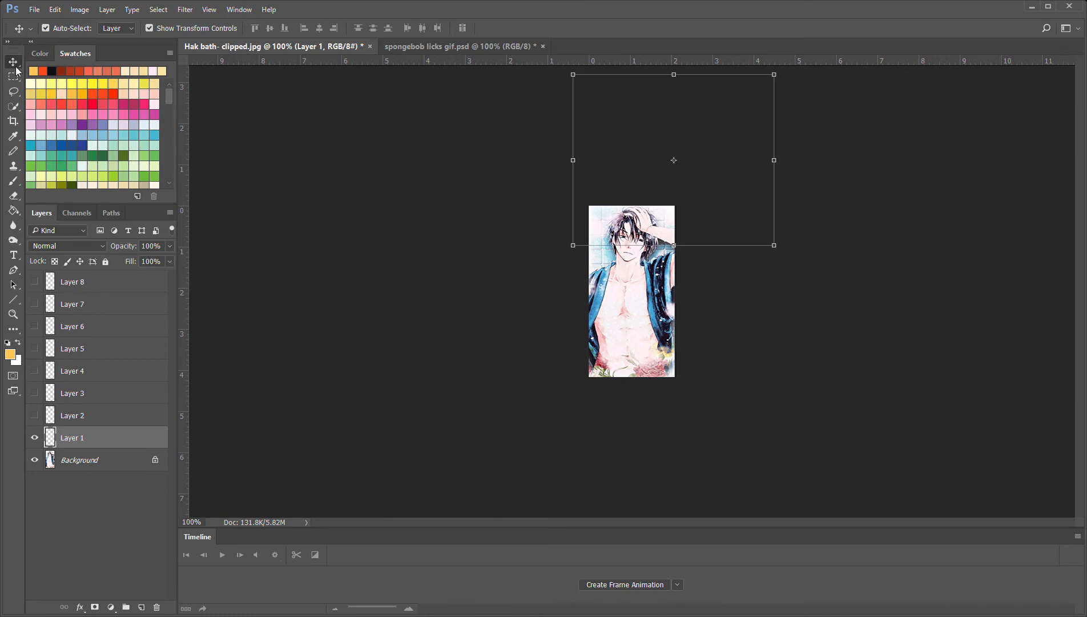
pyautogui.press('h')
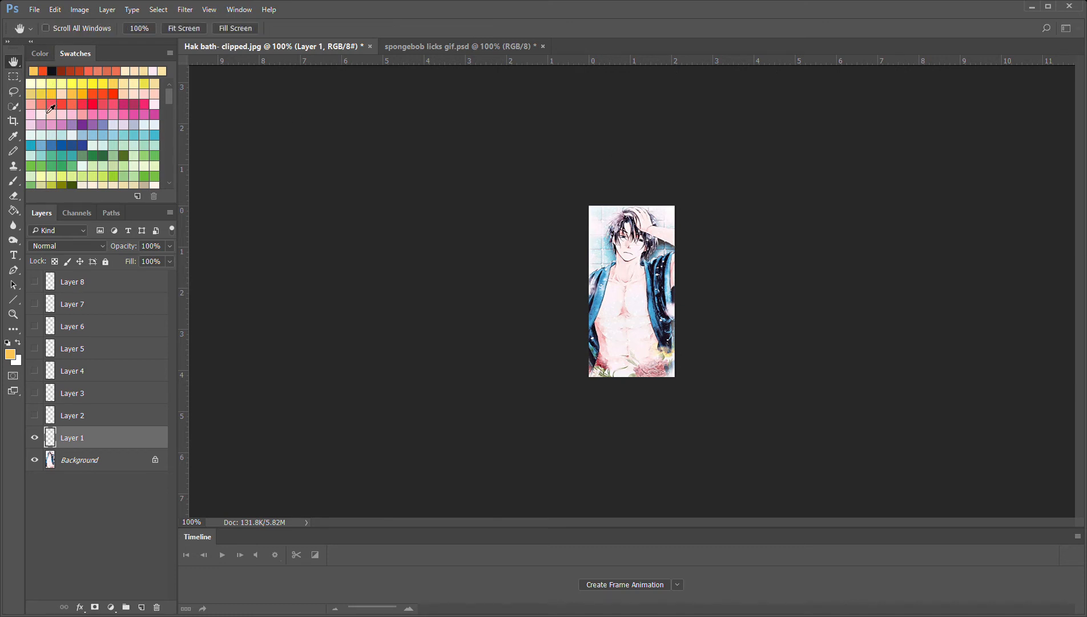
pyautogui.click(13, 62)
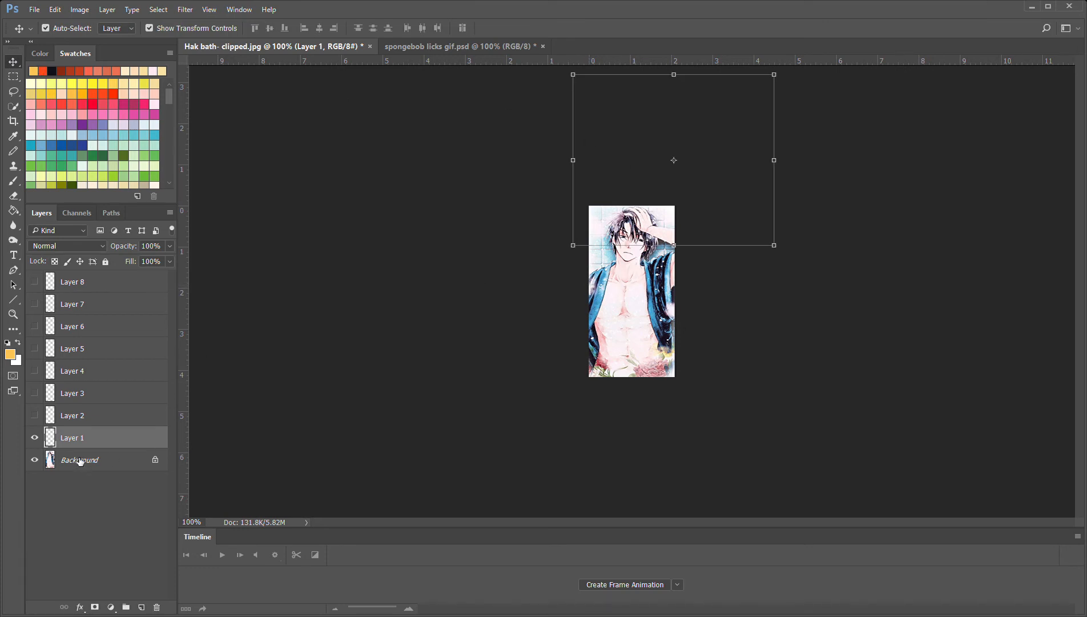
pyautogui.click(627, 584)
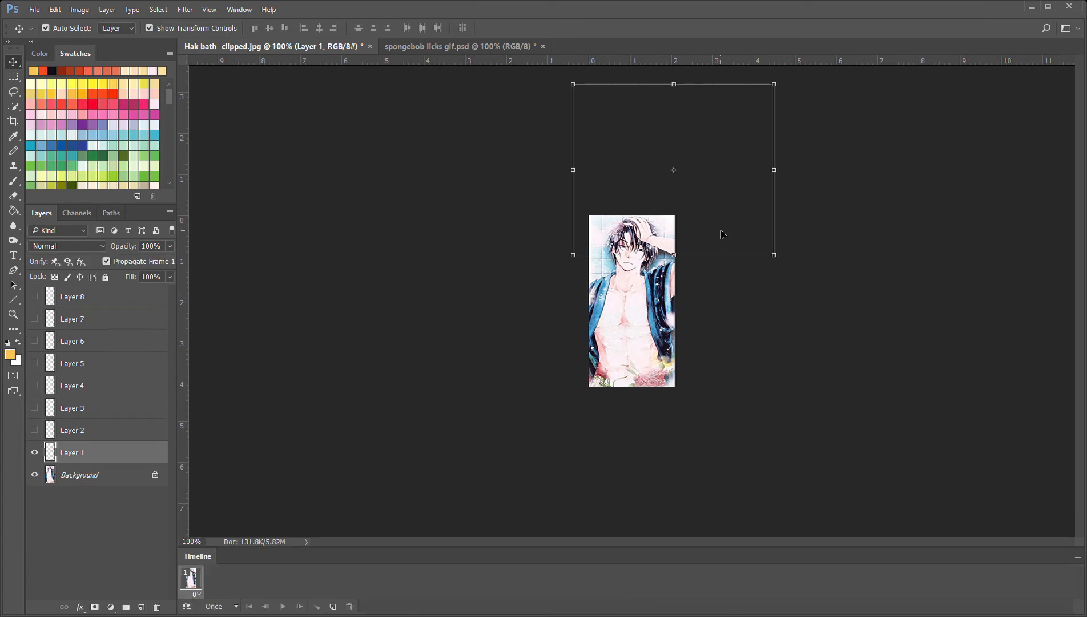
pyautogui.hotkey('ctrl', 'z')
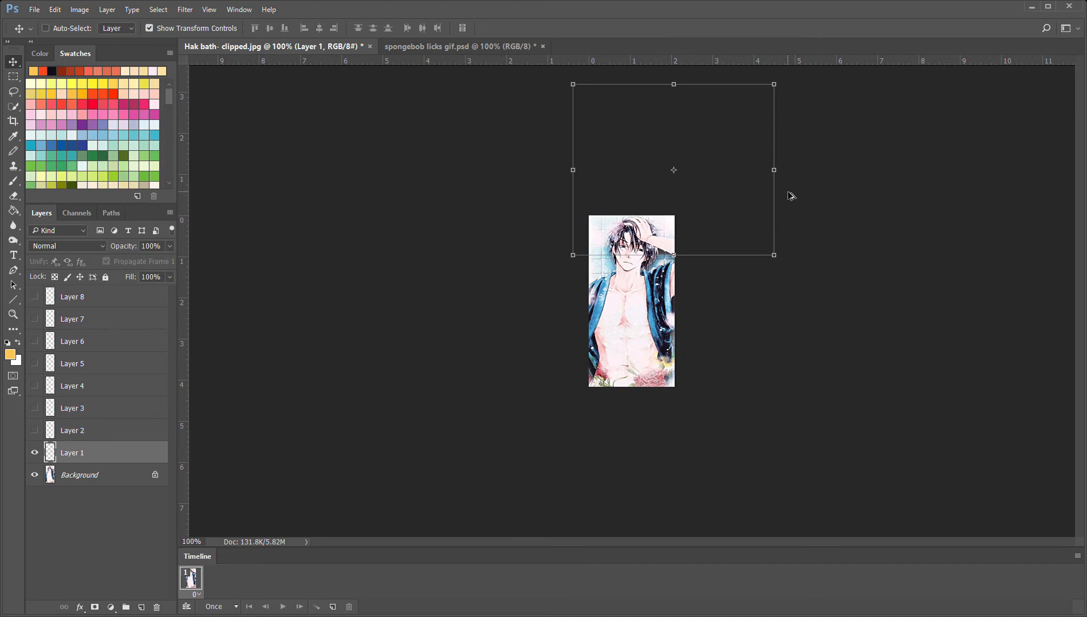
pyautogui.hotkey('ctrl', 'alt', 'z')
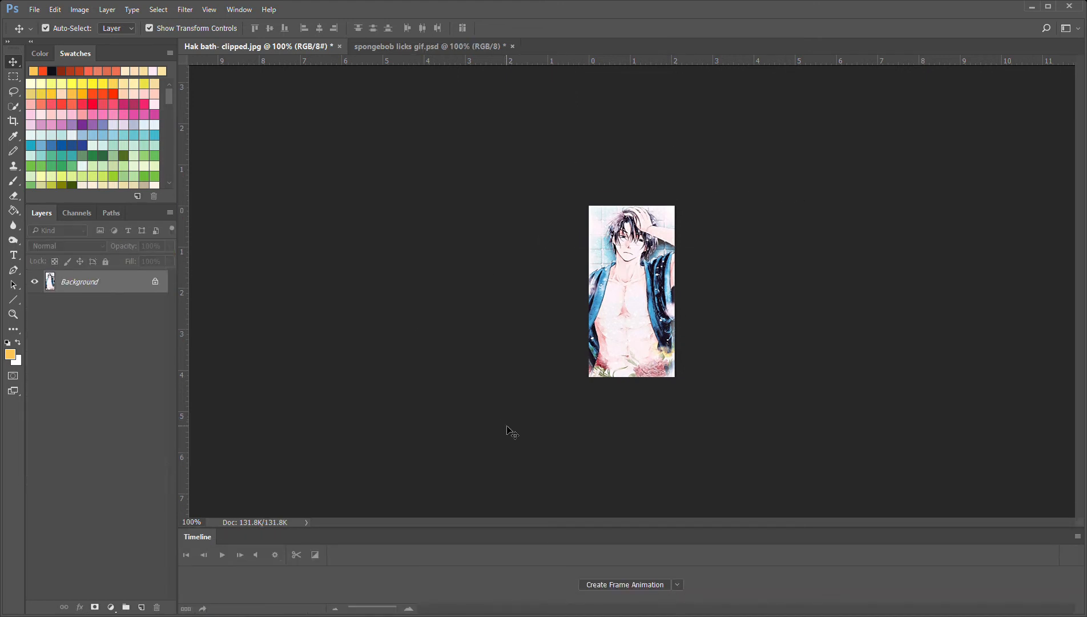
# Create a frame animation for Hak bath- clipped.jpg using only its Background layer
pyautogui.click(616, 584)
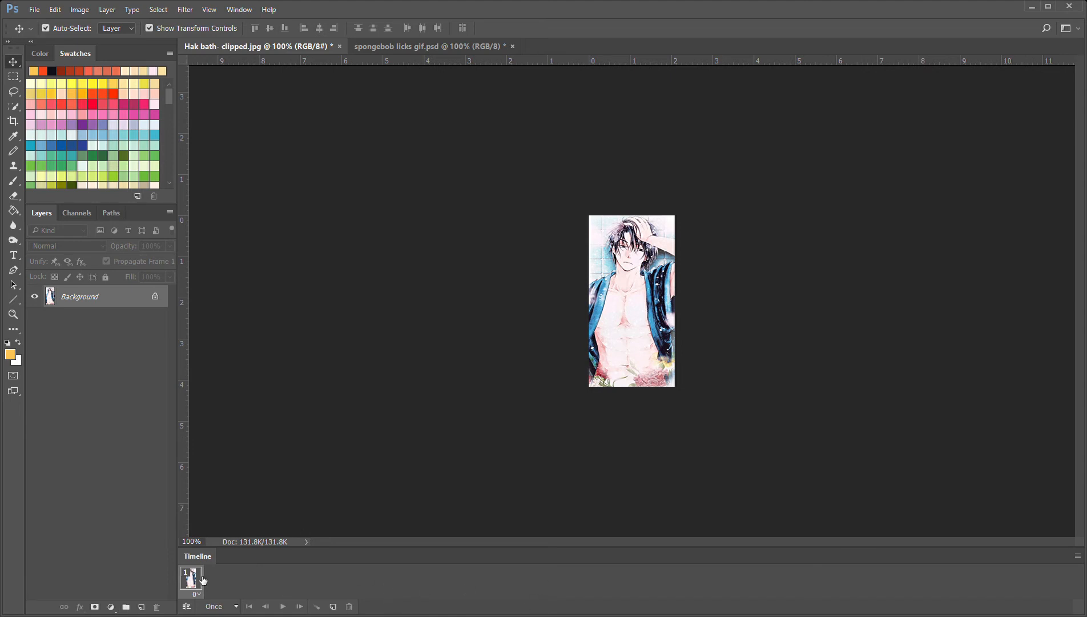
pyautogui.hotkey('ctrl', 'z')
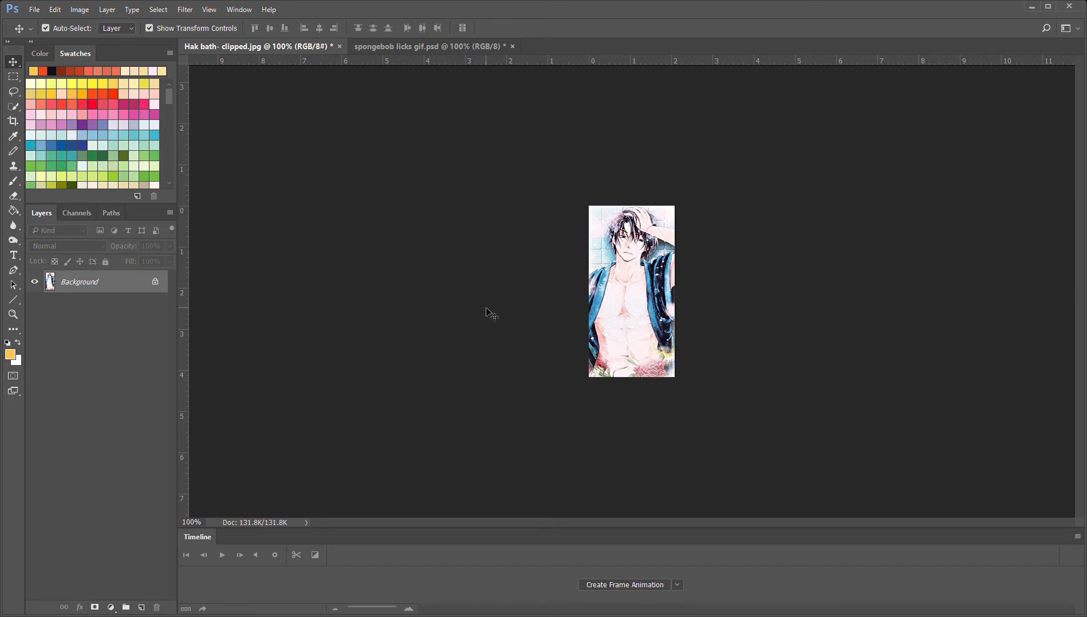
pyautogui.click(624, 584)
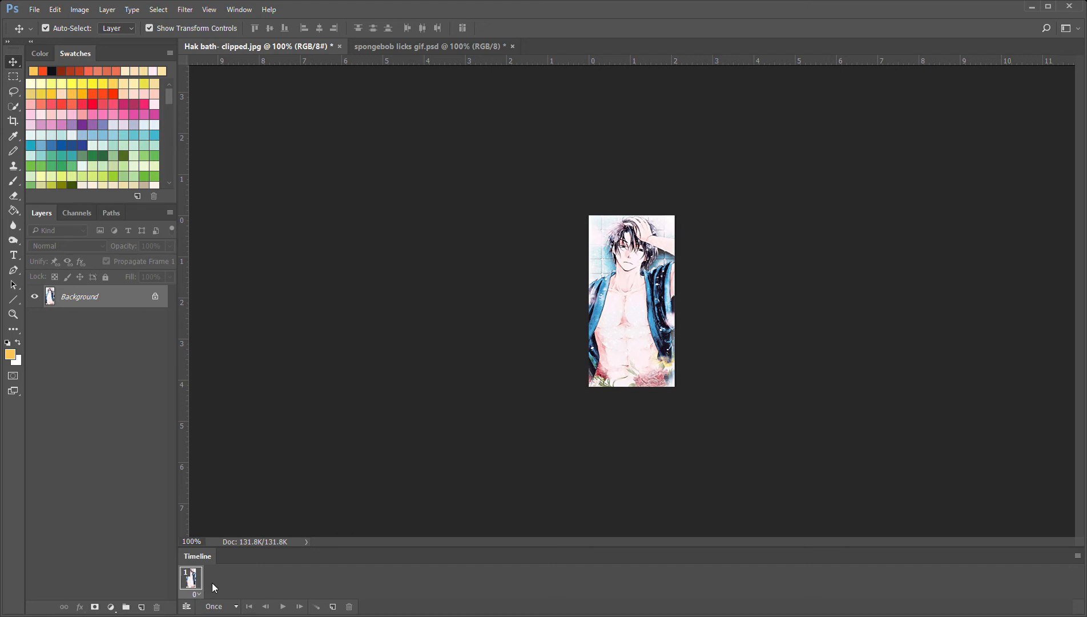
pyautogui.click(235, 466)
# Unlock the Background layer and copy the selected layers from spongebob licks gif.psd onto the Hak bath- clipped.jpg image
pyautogui.click(155, 297)
pyautogui.click(447, 47)
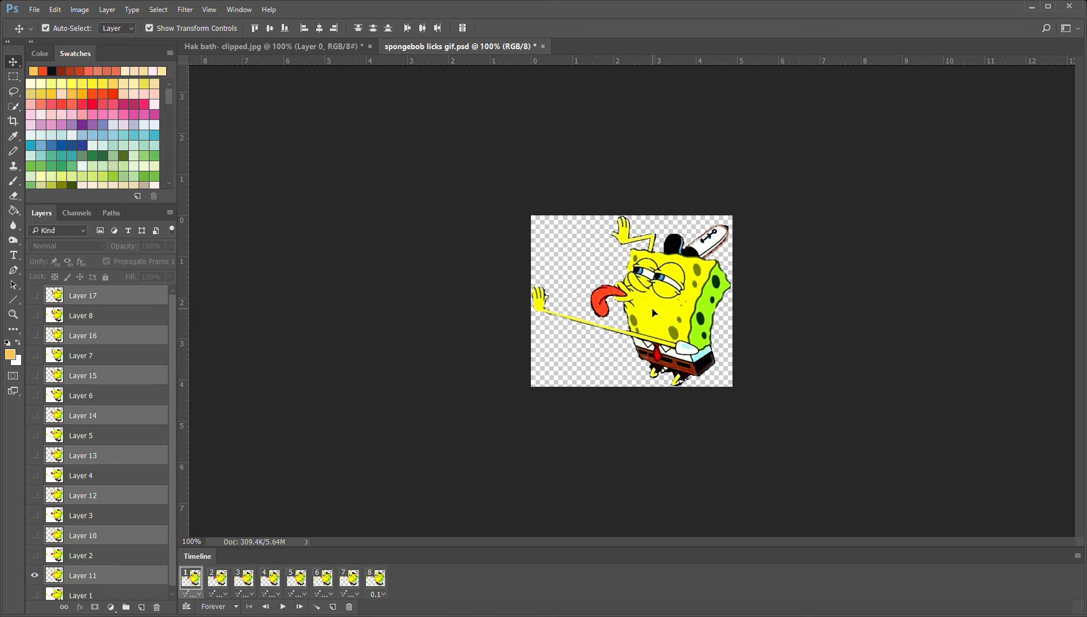
pyautogui.moveTo(654, 314)
pyautogui.mouseDown()
pyautogui.moveTo(346, 83)
pyautogui.moveTo(284, 55)
pyautogui.moveTo(336, 137)
pyautogui.moveTo(606, 320)
pyautogui.moveTo(512, 250)
pyautogui.moveTo(658, 328)
pyautogui.mouseUp()
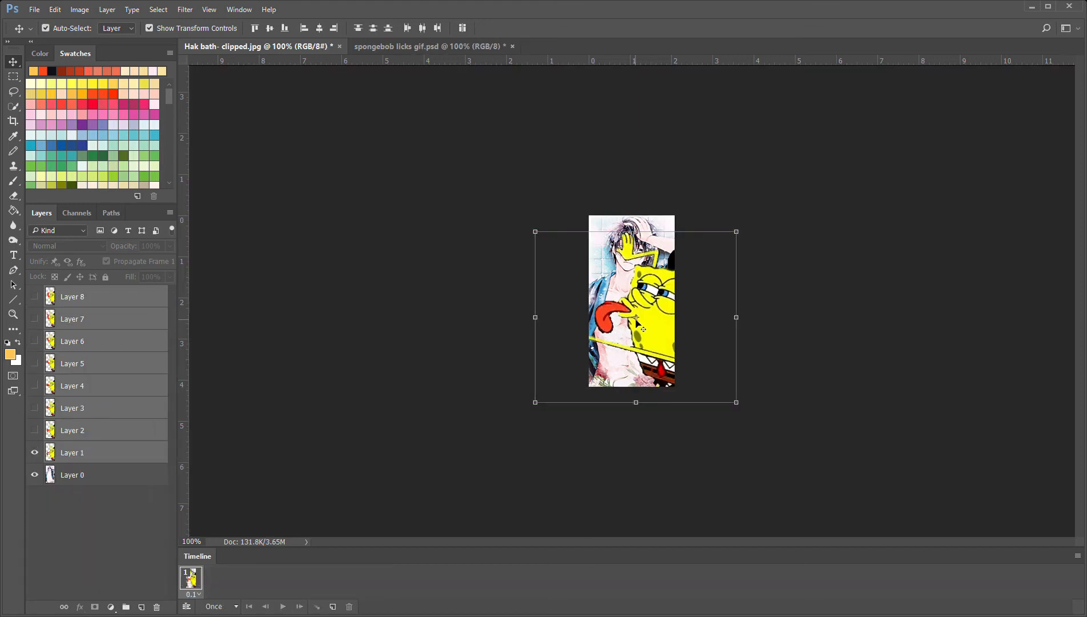
# Scale the copied SpongeBob layers to about 31% width and 34% height, place them over the torso at the image's right edge, and deselect them
pyautogui.moveTo(535, 233); pyautogui.dragTo(604, 302)
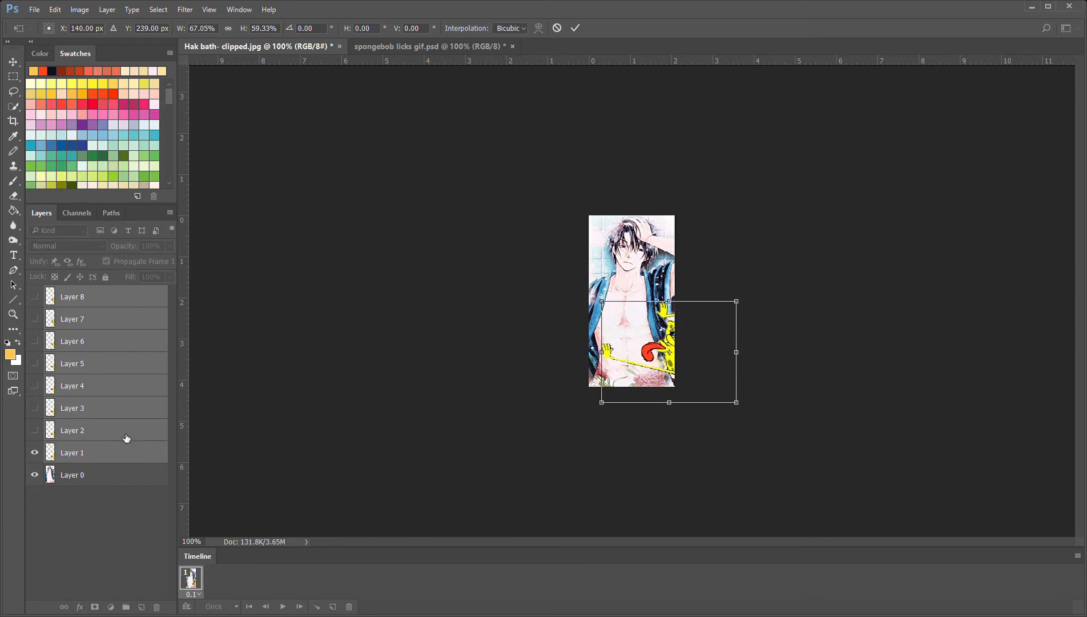
pyautogui.moveTo(685, 374); pyautogui.dragTo(642, 350)
pyautogui.moveTo(693, 379); pyautogui.dragTo(674, 375)
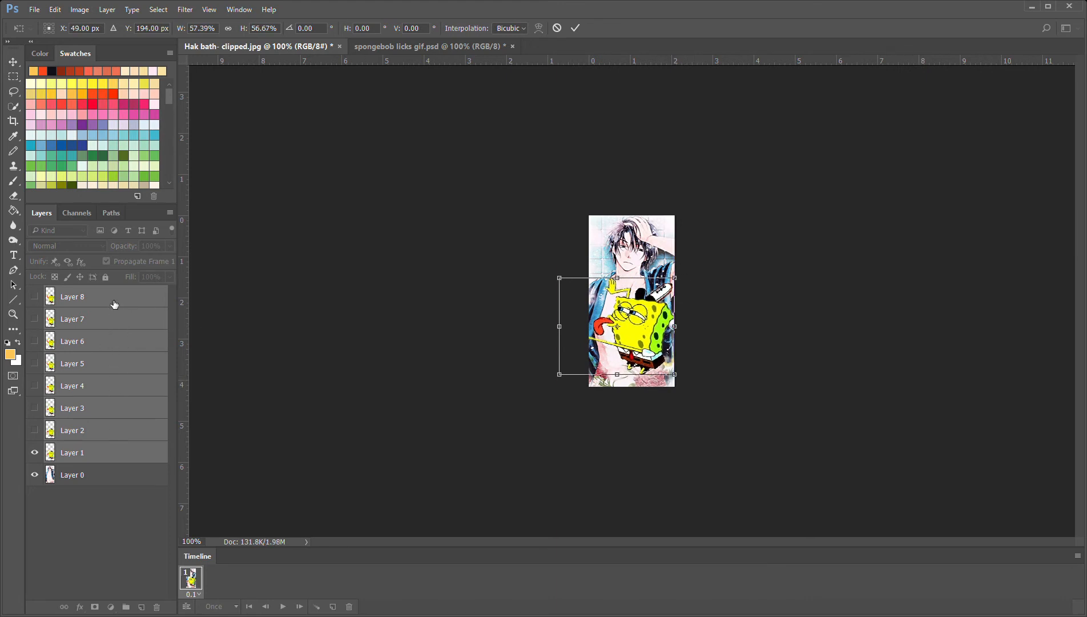
pyautogui.moveTo(564, 281); pyautogui.dragTo(597, 303)
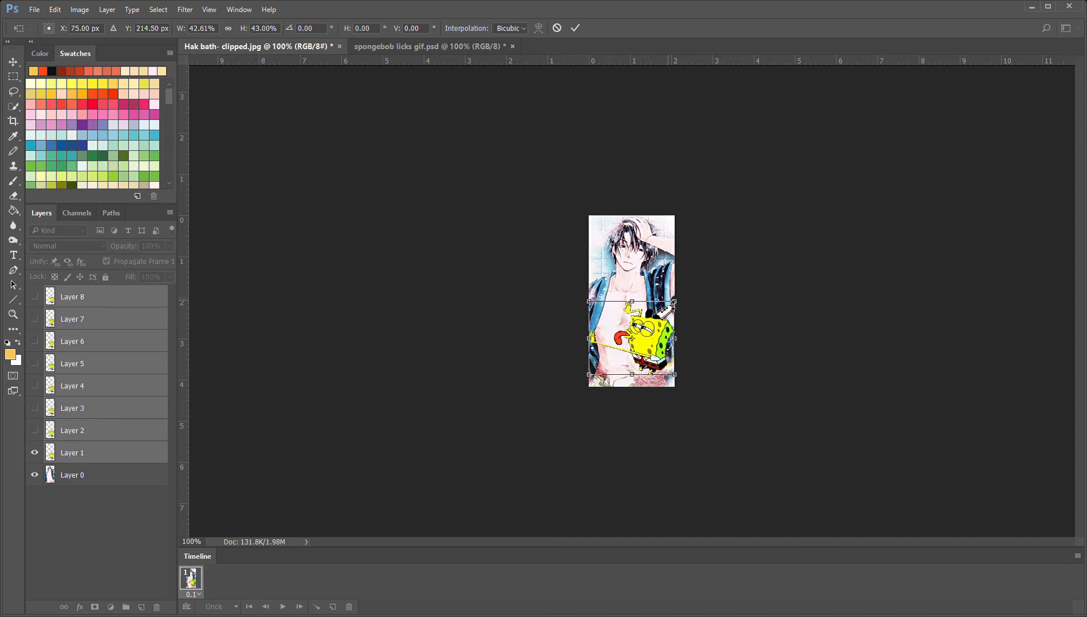
pyautogui.moveTo(676, 304)
pyautogui.mouseDown()
pyautogui.moveTo(655, 337)
pyautogui.moveTo(618, 318)
pyautogui.moveTo(625, 304)
pyautogui.moveTo(677, 296)
pyautogui.mouseUp()
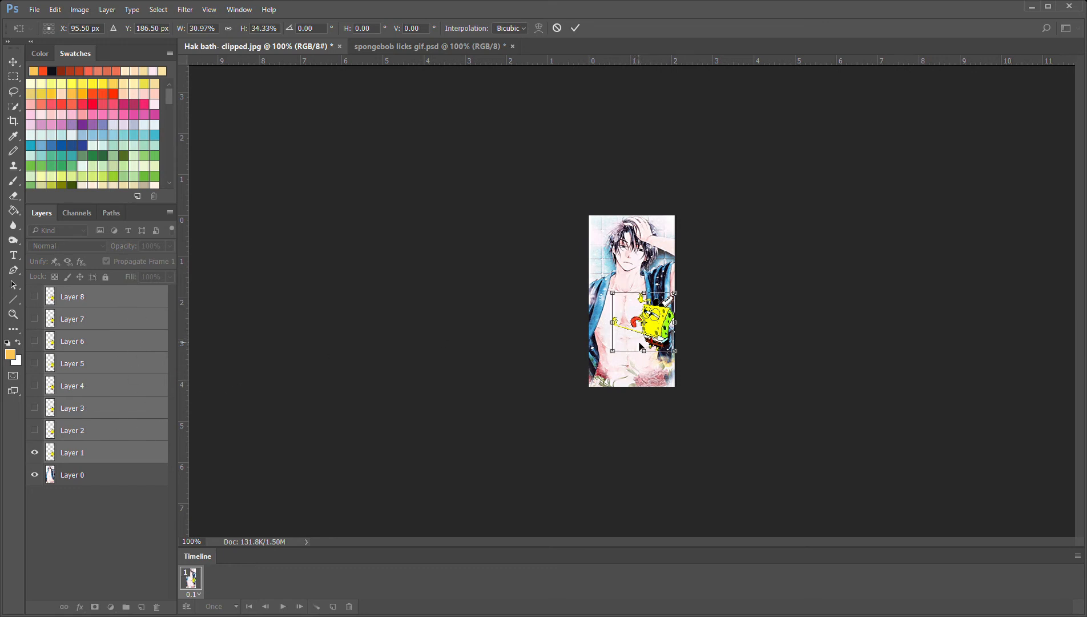
pyautogui.moveTo(653, 336); pyautogui.dragTo(652, 330)
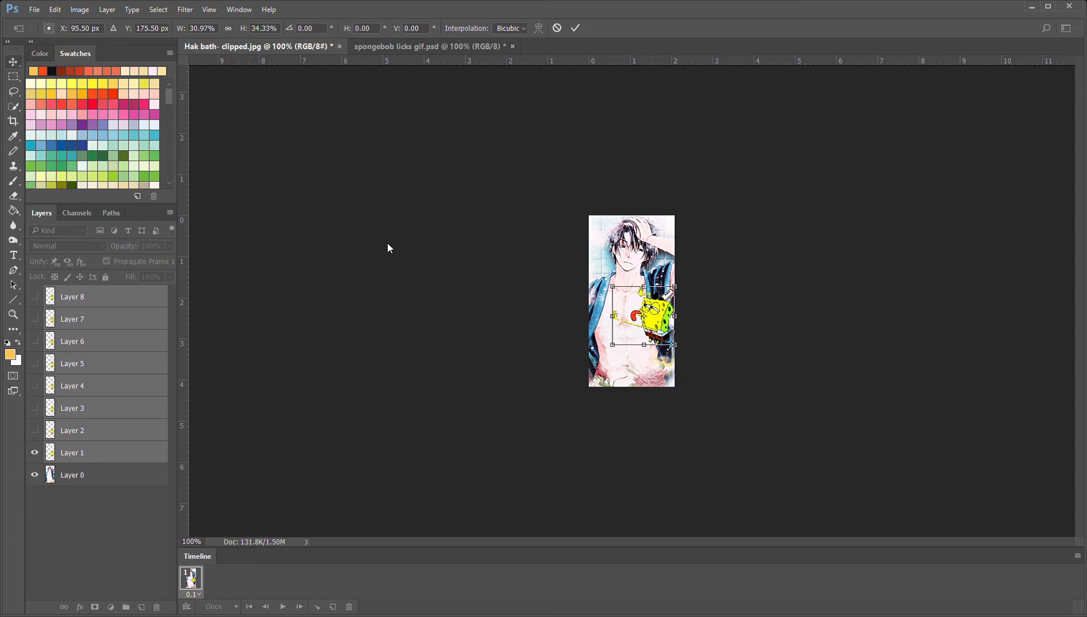
pyautogui.press('Return')
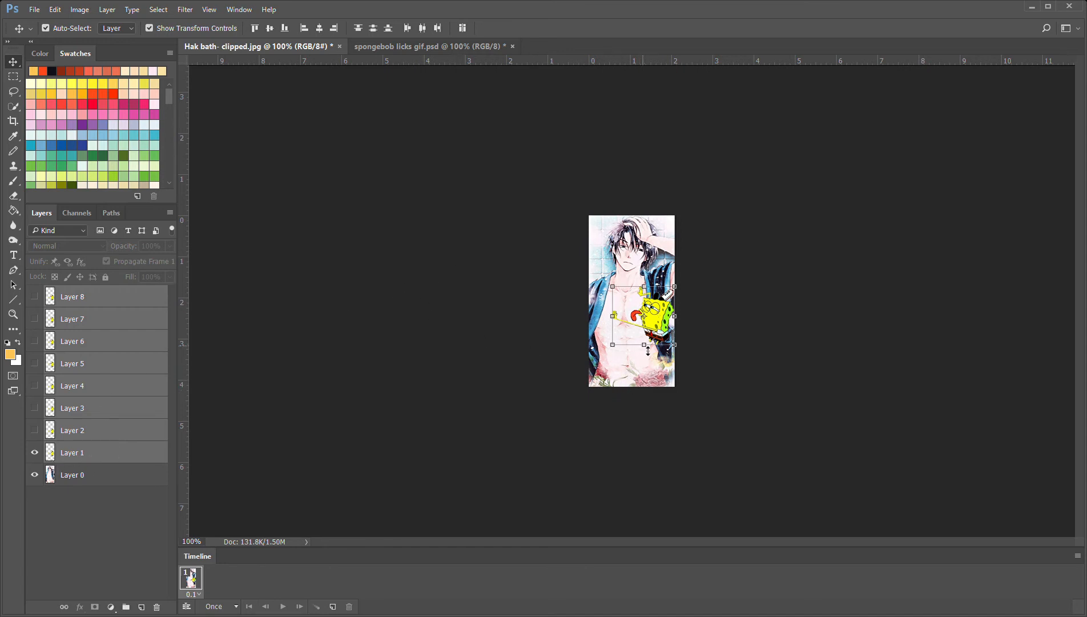
pyautogui.moveTo(659, 327); pyautogui.dragTo(659, 338)
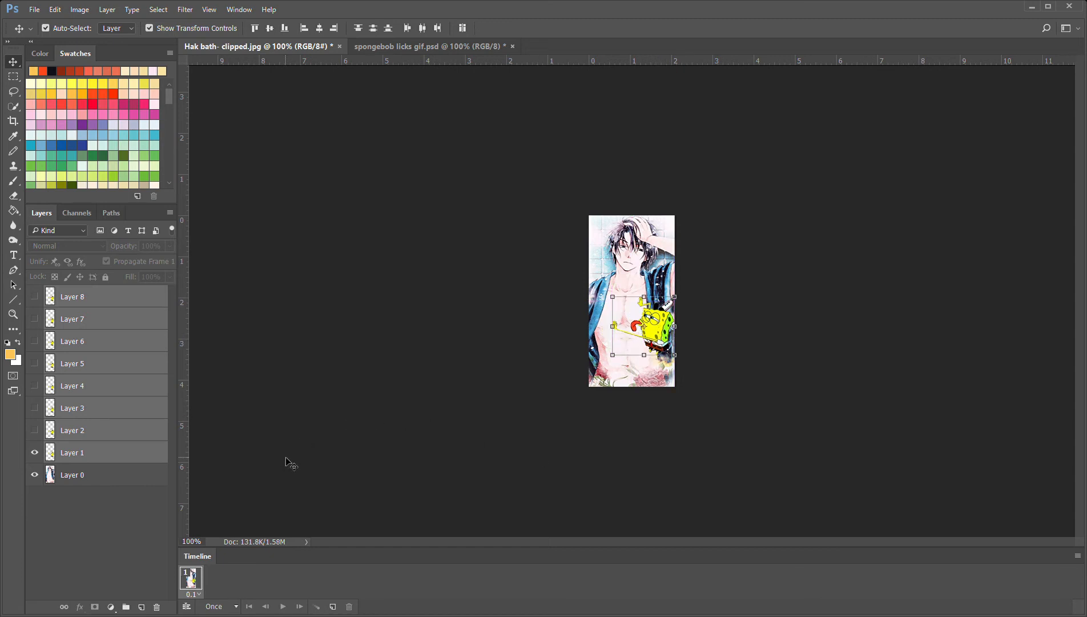
pyautogui.click(121, 510)
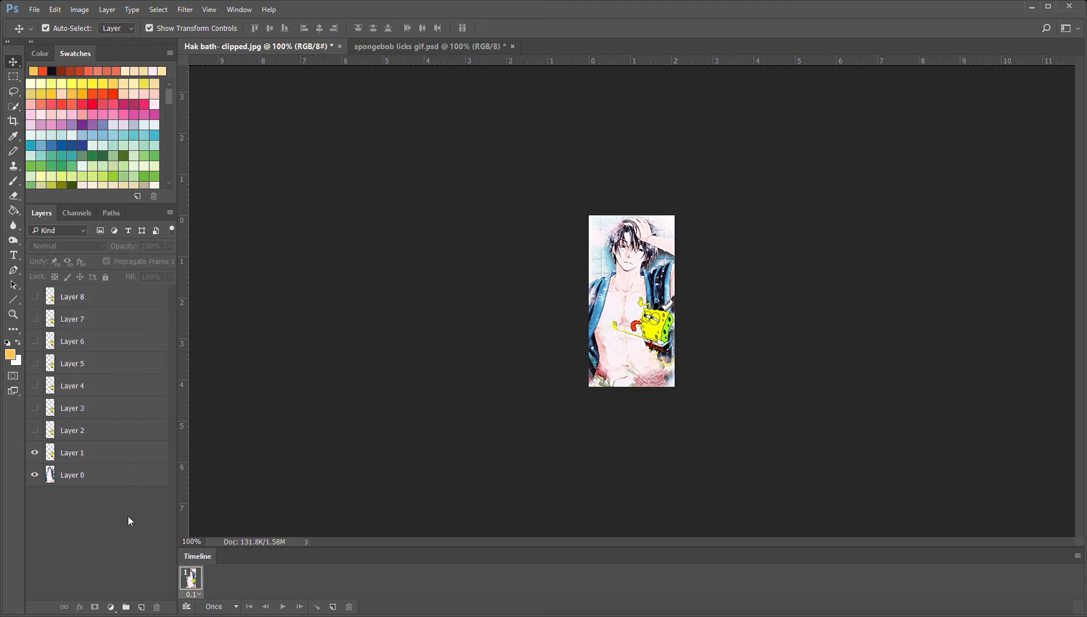
# Add frames 2 and 3, showing only Layer 2 above Layer 0 in frame 2 and only Layer 3 in frame 3
pyautogui.click(333, 607)
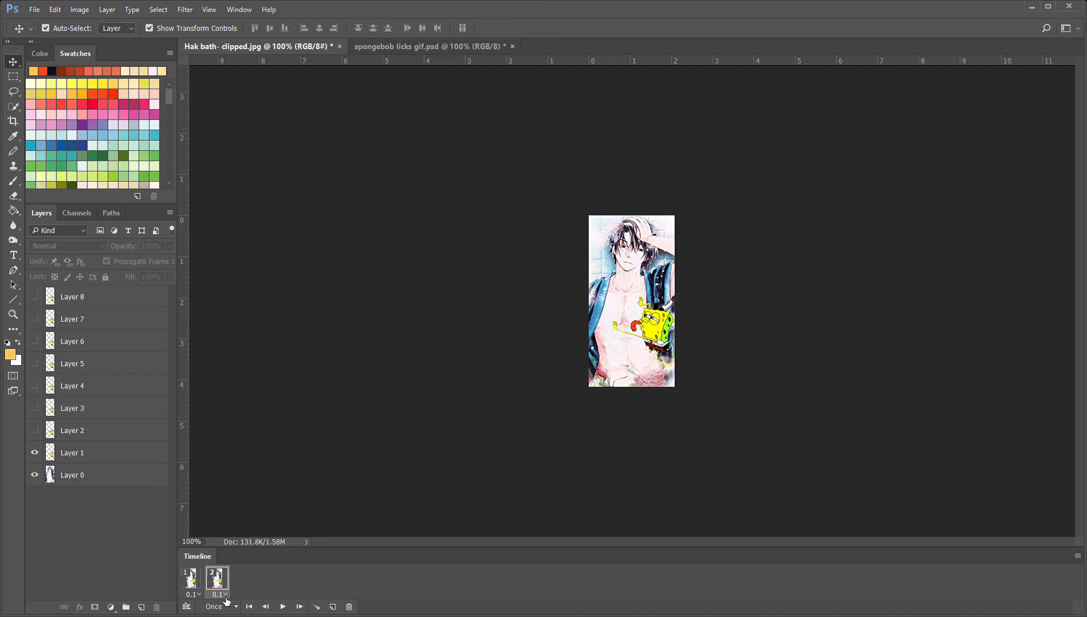
pyautogui.click(36, 452)
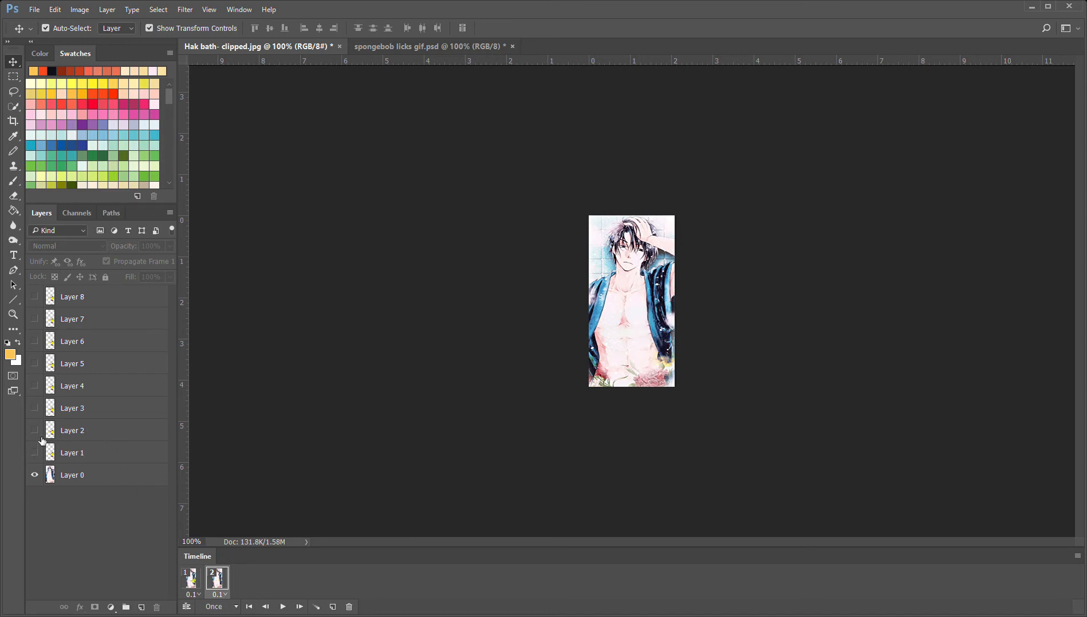
pyautogui.click(35, 430)
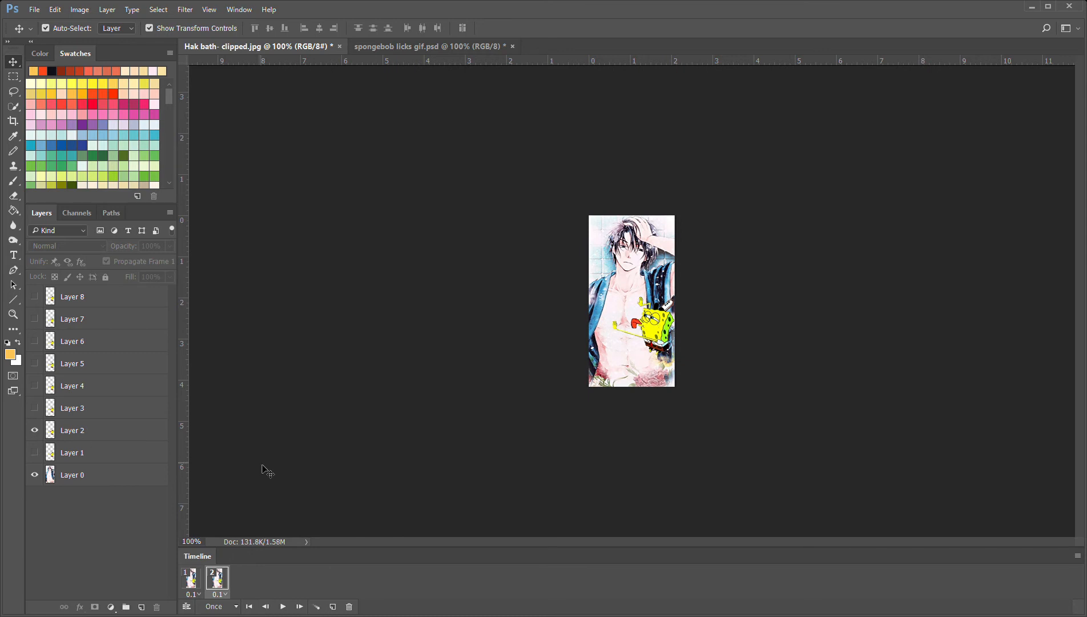
pyautogui.click(338, 609)
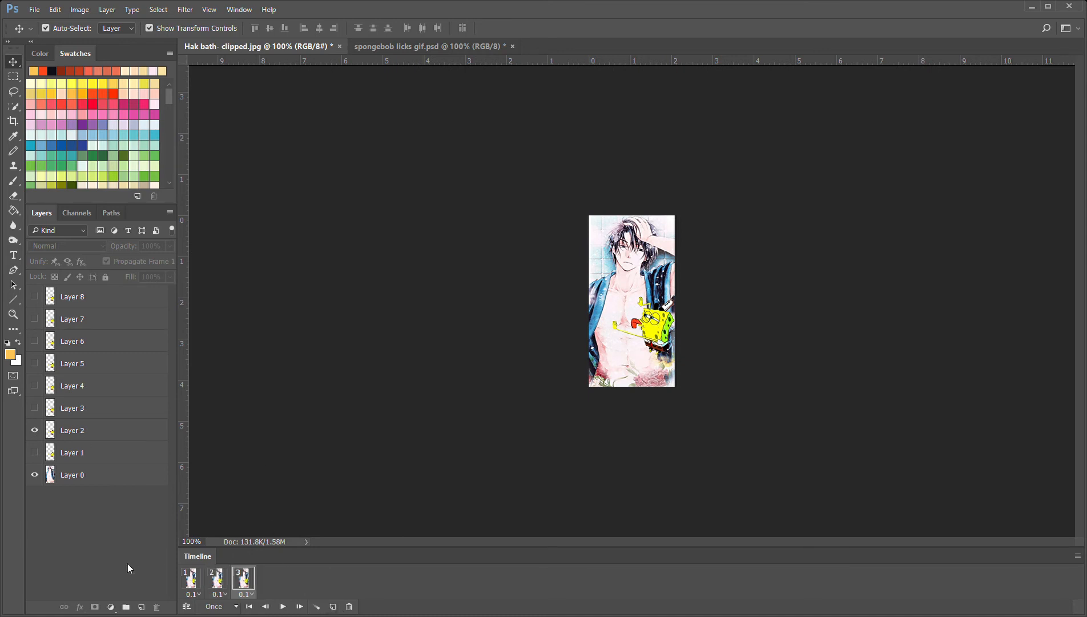
pyautogui.click(34, 430)
pyautogui.click(34, 408)
# Add frames 4 and 5, showing only Layer 4 above Layer 0 in frame 4 and only Layer 5 in frame 5
pyautogui.click(334, 607)
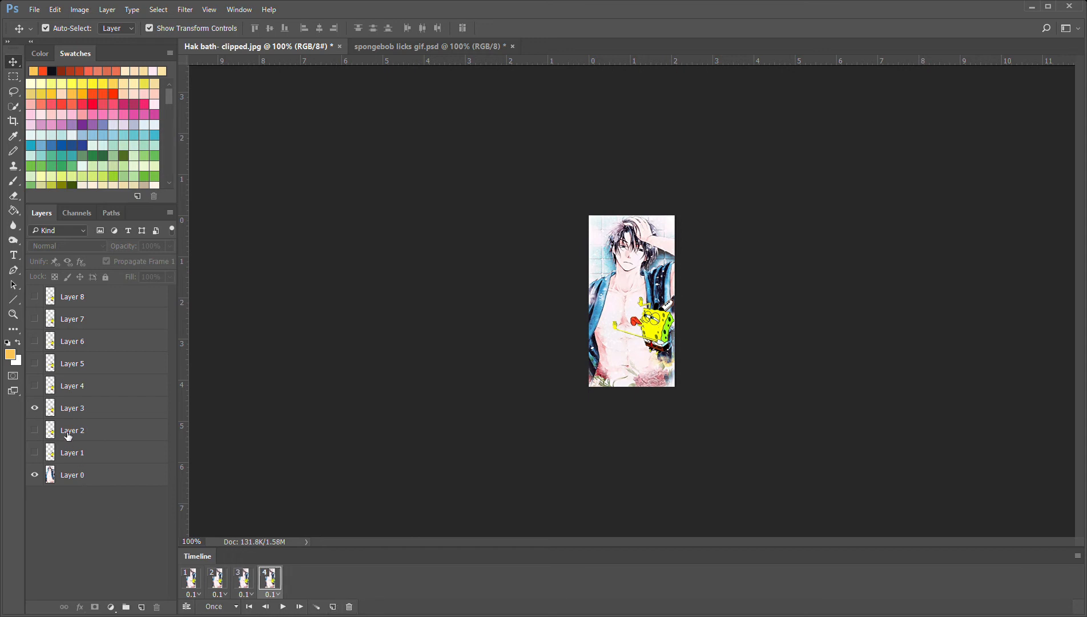
pyautogui.click(35, 407)
pyautogui.click(35, 385)
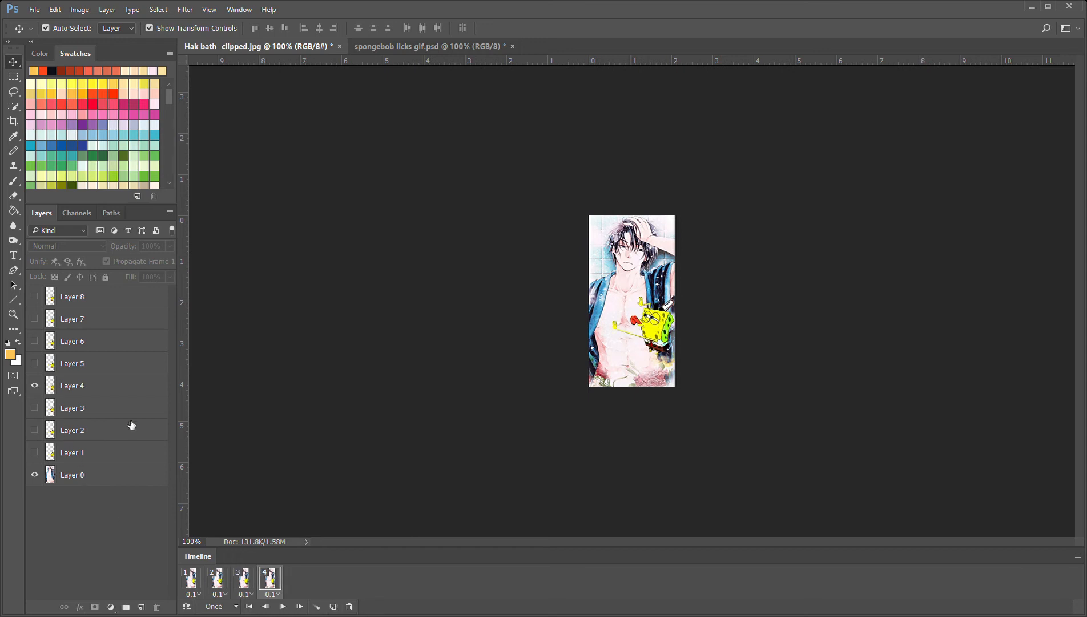
pyautogui.click(333, 607)
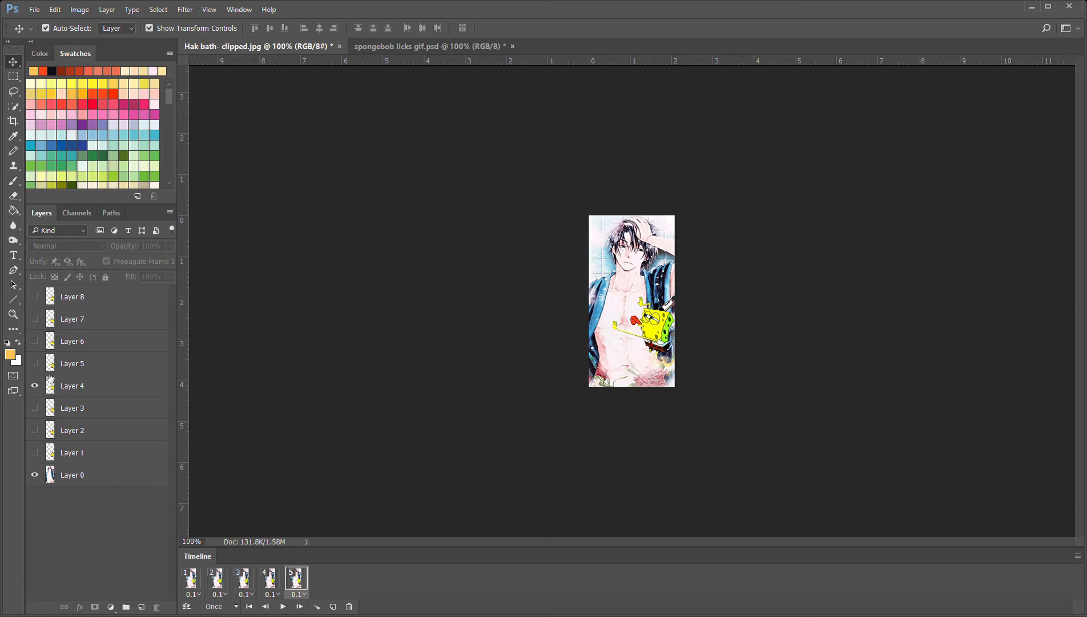
pyautogui.click(35, 385)
pyautogui.click(34, 363)
# Add frames 6 and 7, showing only Layer 6 above Layer 0 in frame 6 and only Layer 7 in frame 7
pyautogui.click(334, 608)
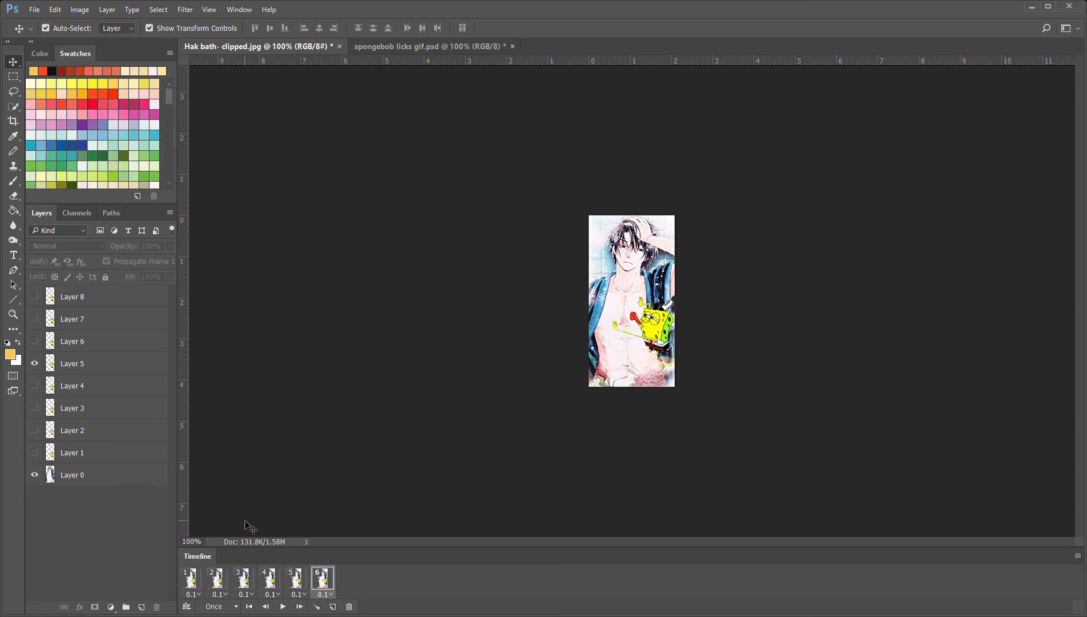
pyautogui.click(35, 363)
pyautogui.click(35, 340)
pyautogui.click(334, 607)
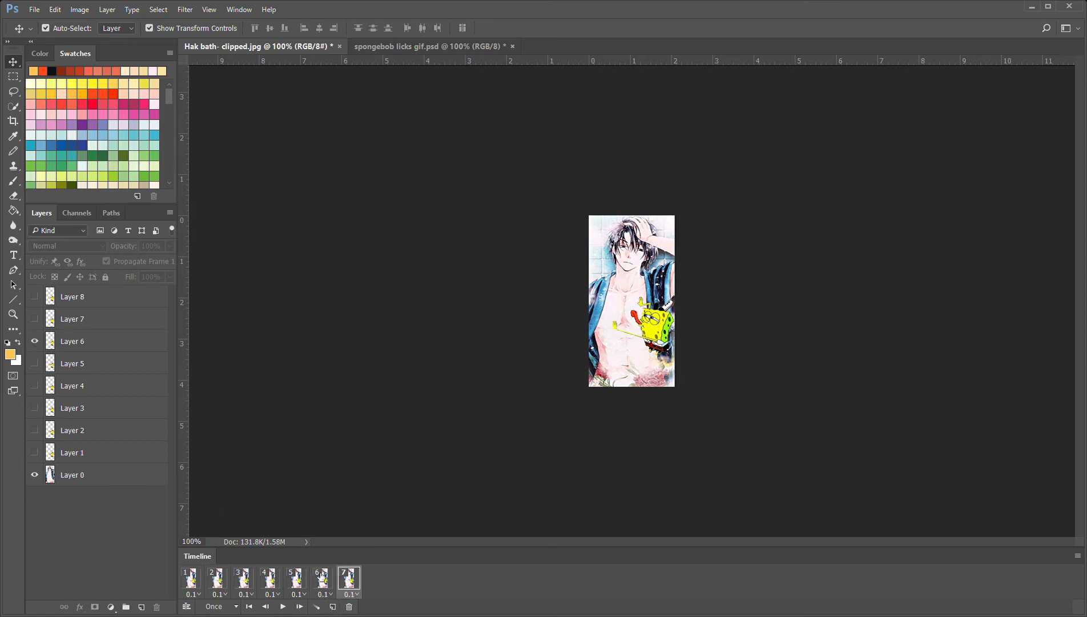
pyautogui.click(35, 341)
pyautogui.click(35, 318)
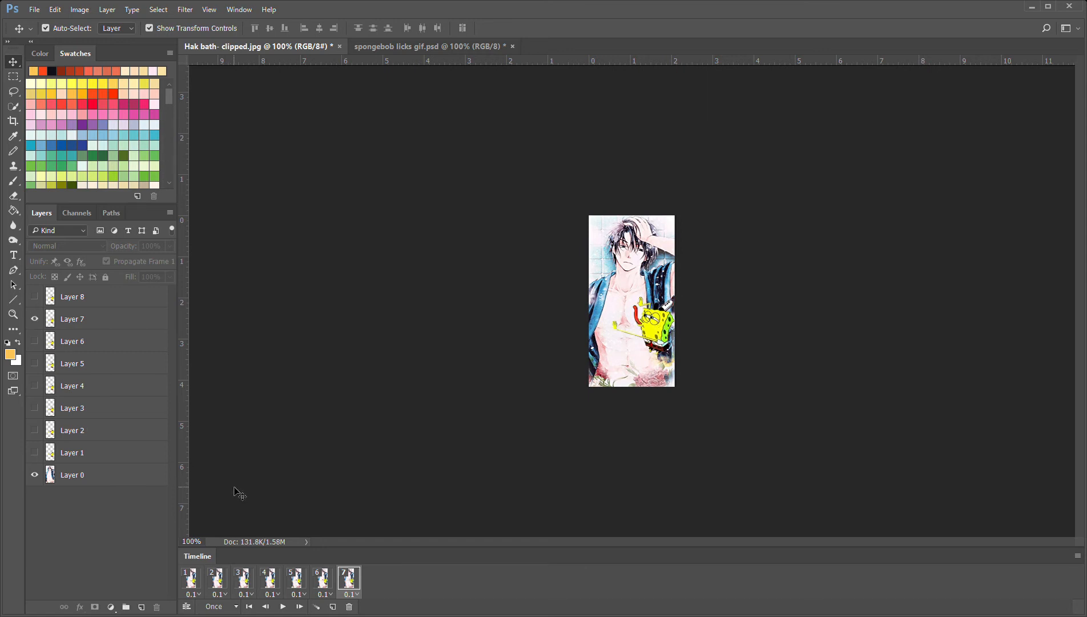
# Add frame 8, hiding Layer 7 and showing Layer 8 above Layer 0
pyautogui.click(333, 607)
pyautogui.click(35, 318)
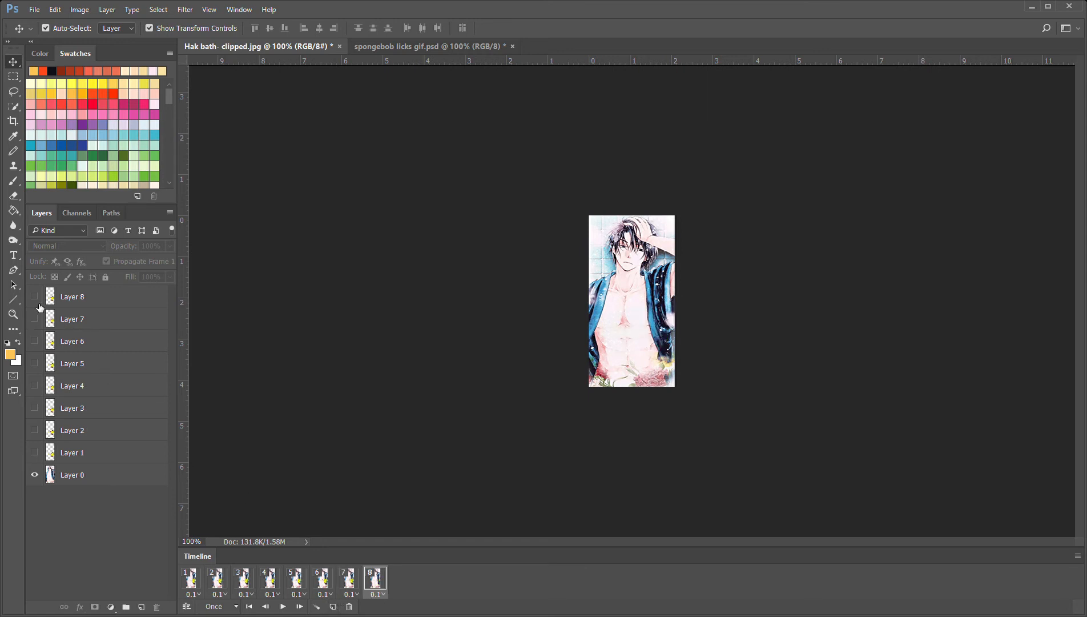
pyautogui.click(35, 297)
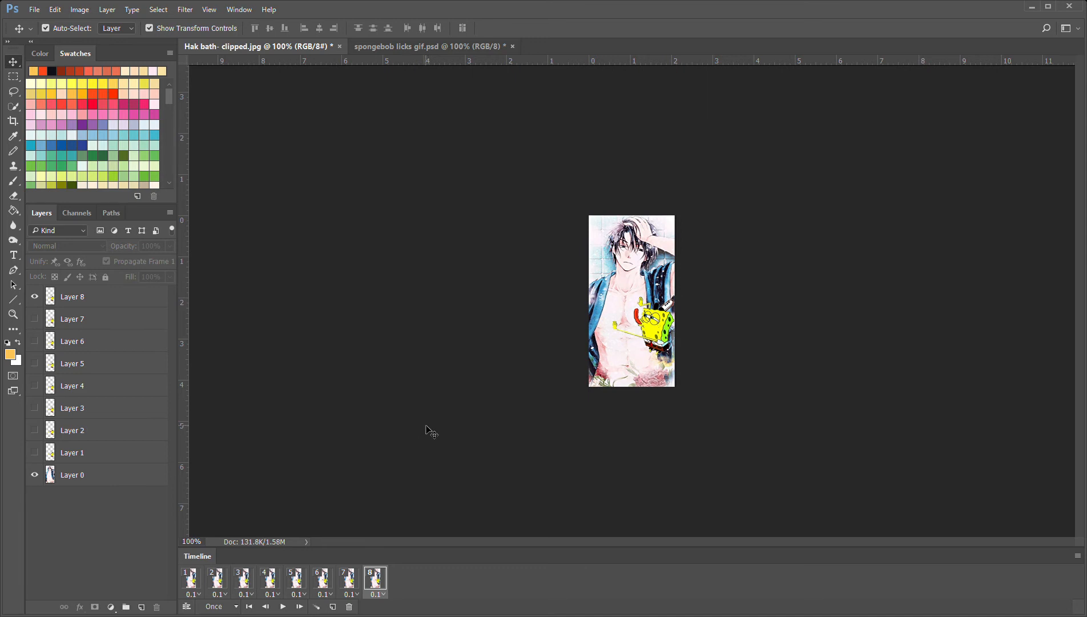
# Set the animation to loop Forever and play it
pyautogui.click(288, 608)
pyautogui.click(247, 580)
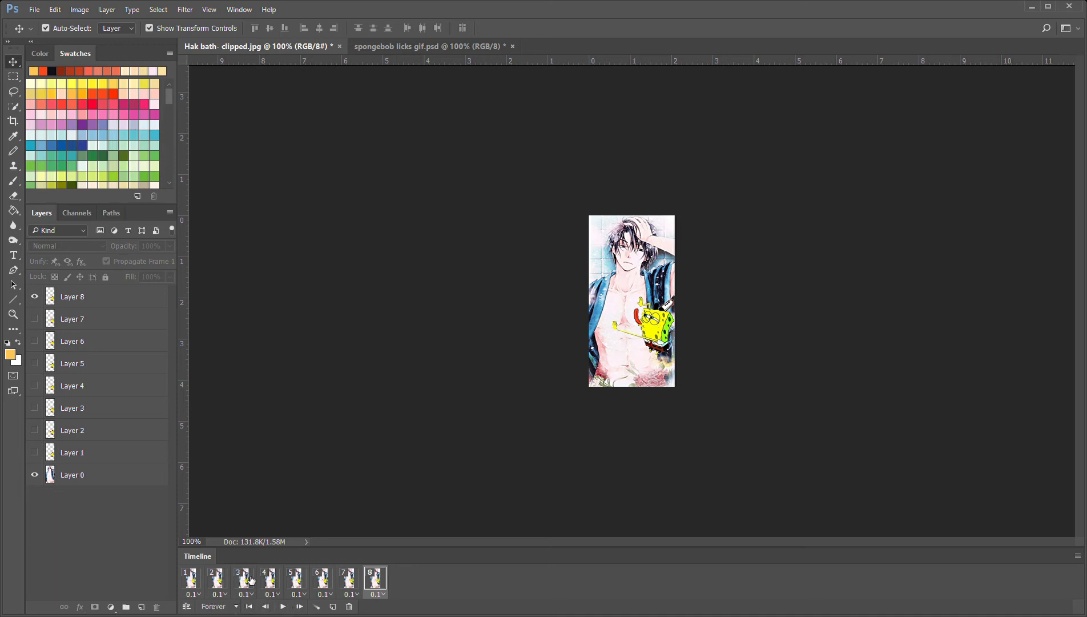
pyautogui.click(283, 608)
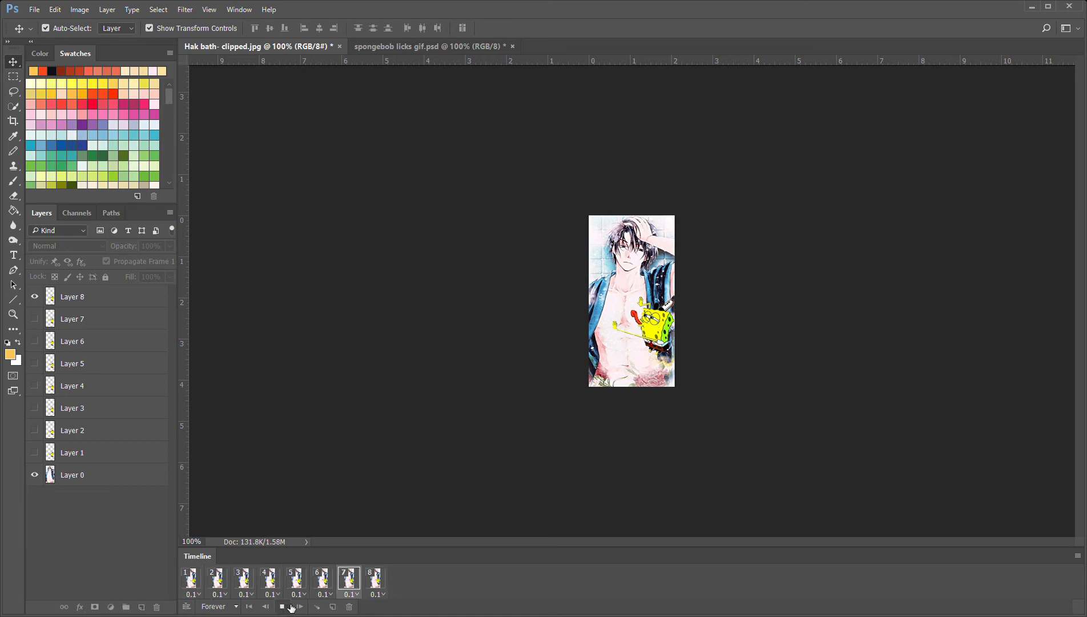
# Stop the playback and add frame 9 after frame 8, showing only Layer 7 above Layer 0
pyautogui.click(283, 607)
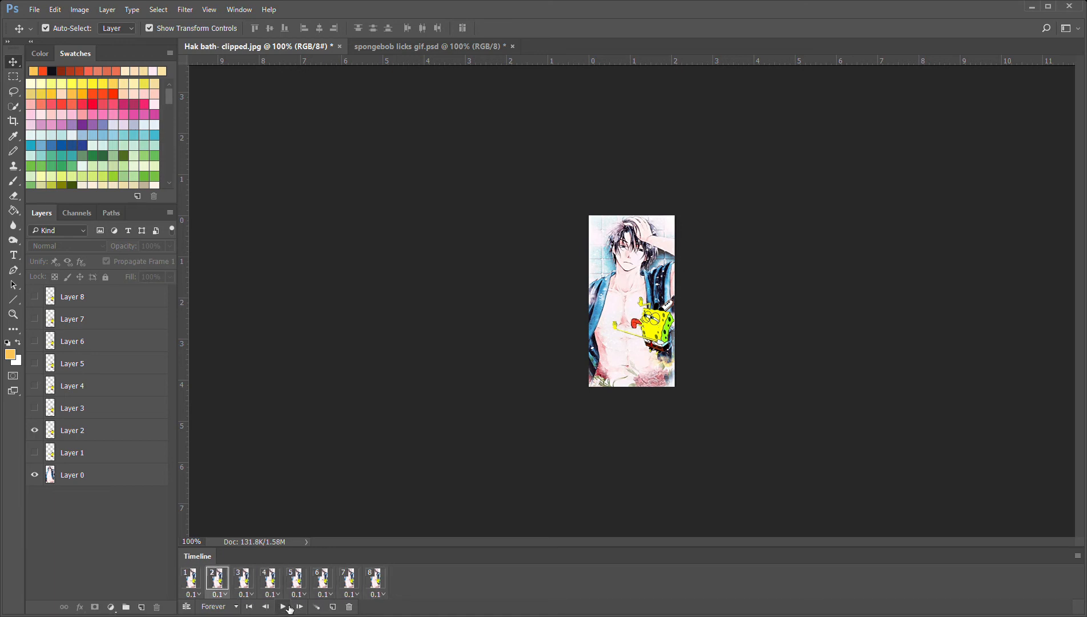
pyautogui.click(200, 581)
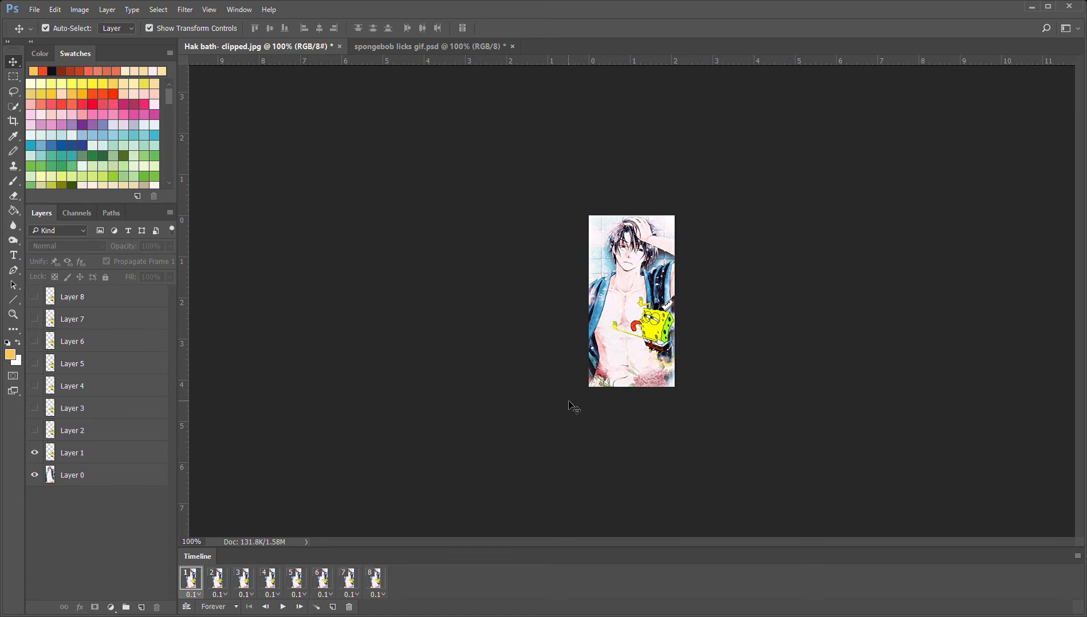
pyautogui.click(387, 583)
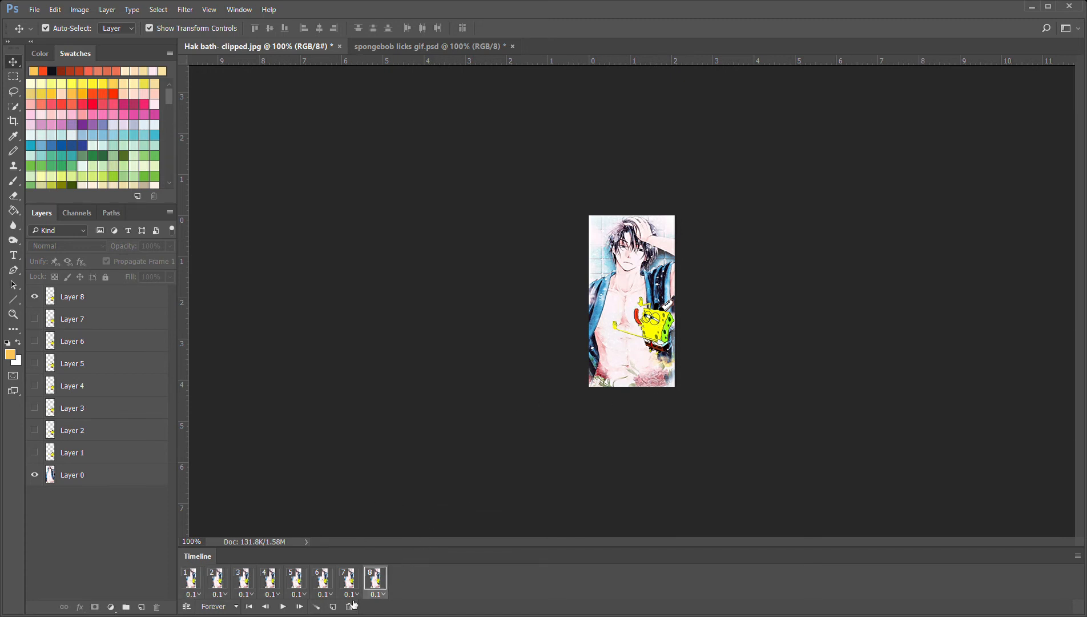
pyautogui.click(332, 608)
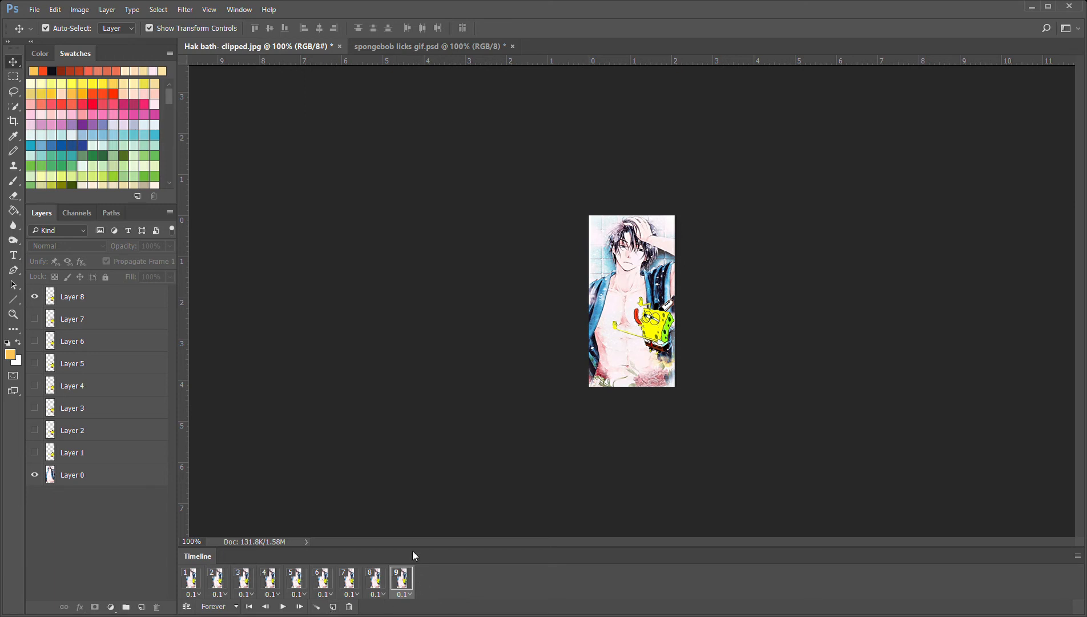
pyautogui.click(35, 297)
pyautogui.click(35, 319)
# Add frames 10 and 11, showing only Layer 6 above Layer 0 in frame 10 and only Layer 5 in frame 11
pyautogui.click(333, 607)
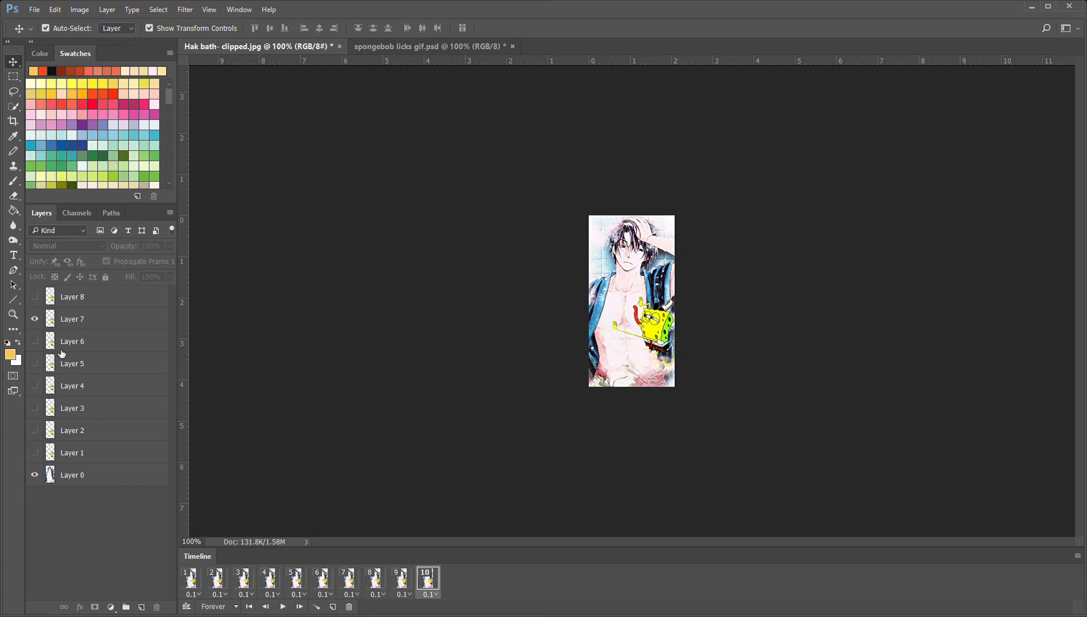
pyautogui.click(35, 318)
pyautogui.click(35, 341)
pyautogui.click(334, 608)
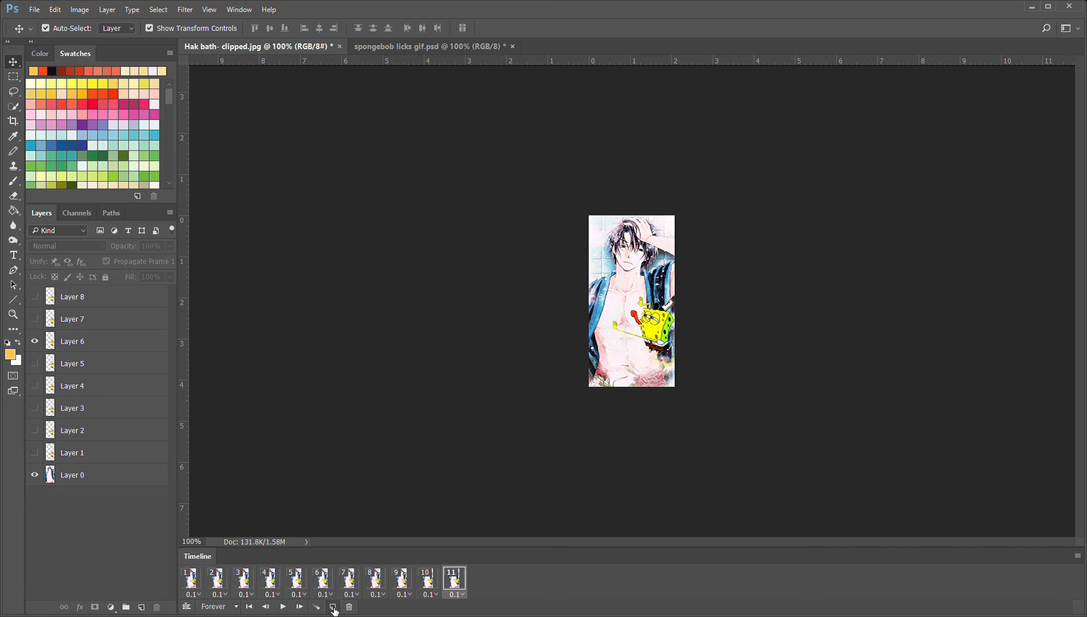
pyautogui.click(35, 341)
# Add frames 12 and 13, showing only Layer 4 above Layer 0 in frame 12 and only Layer 3 in frame 13
pyautogui.click(333, 607)
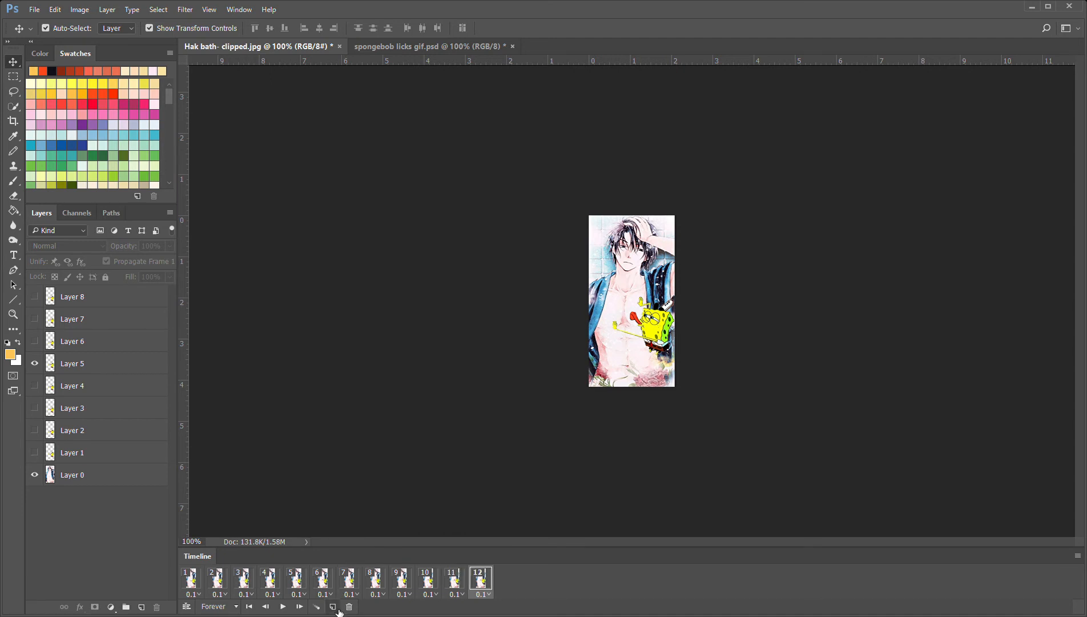
pyautogui.click(35, 364)
pyautogui.click(35, 385)
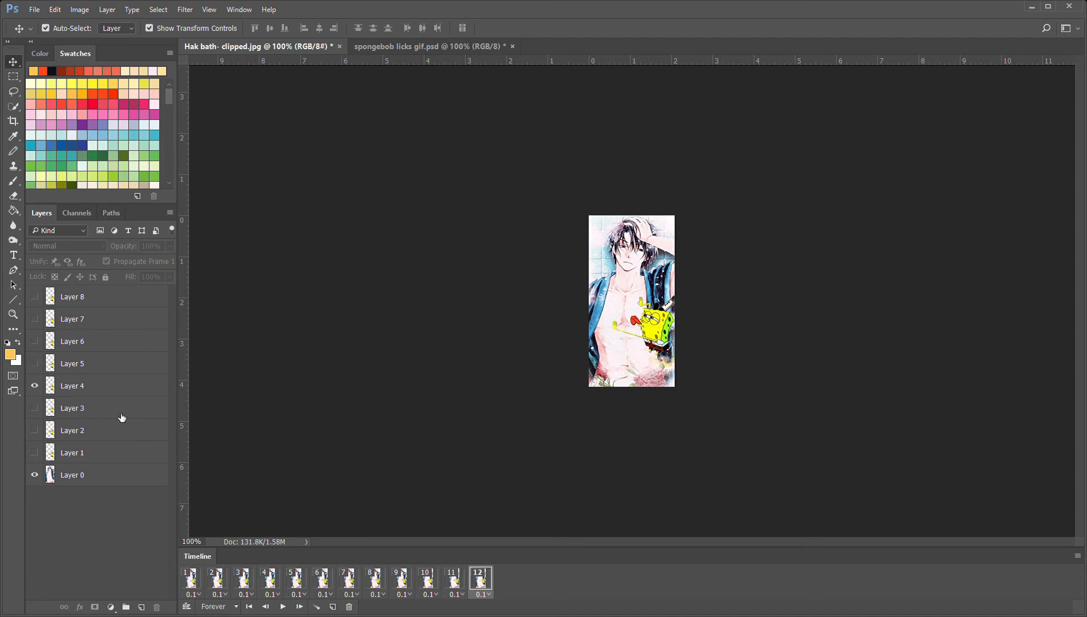
pyautogui.click(334, 607)
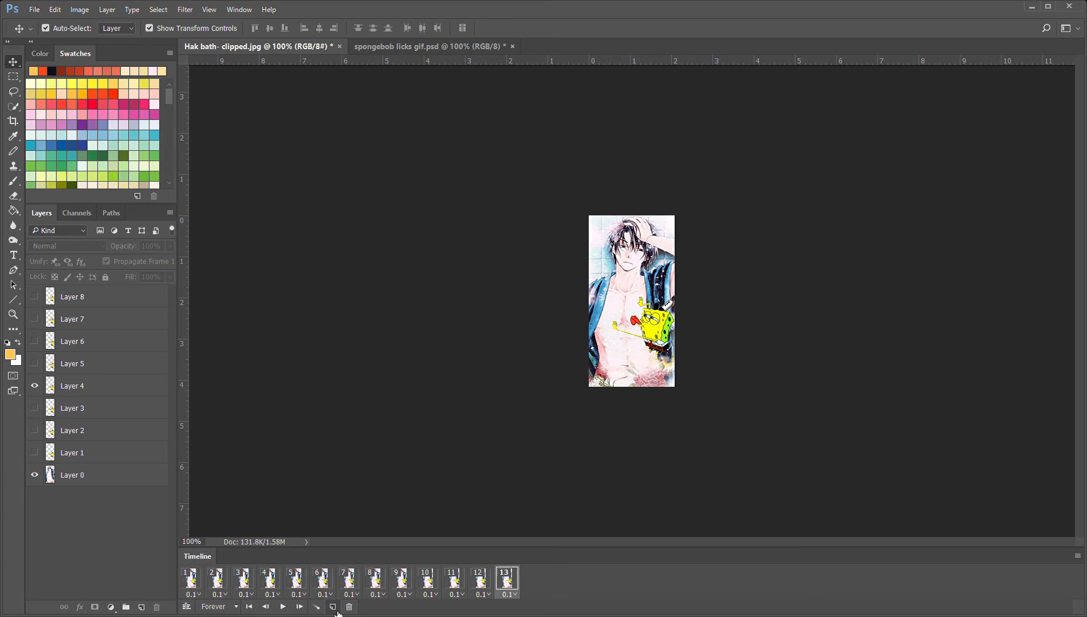
pyautogui.click(35, 386)
pyautogui.click(34, 407)
# Add frame 14, hiding Layer 3 and showing Layer 2 above Layer 0
pyautogui.click(334, 607)
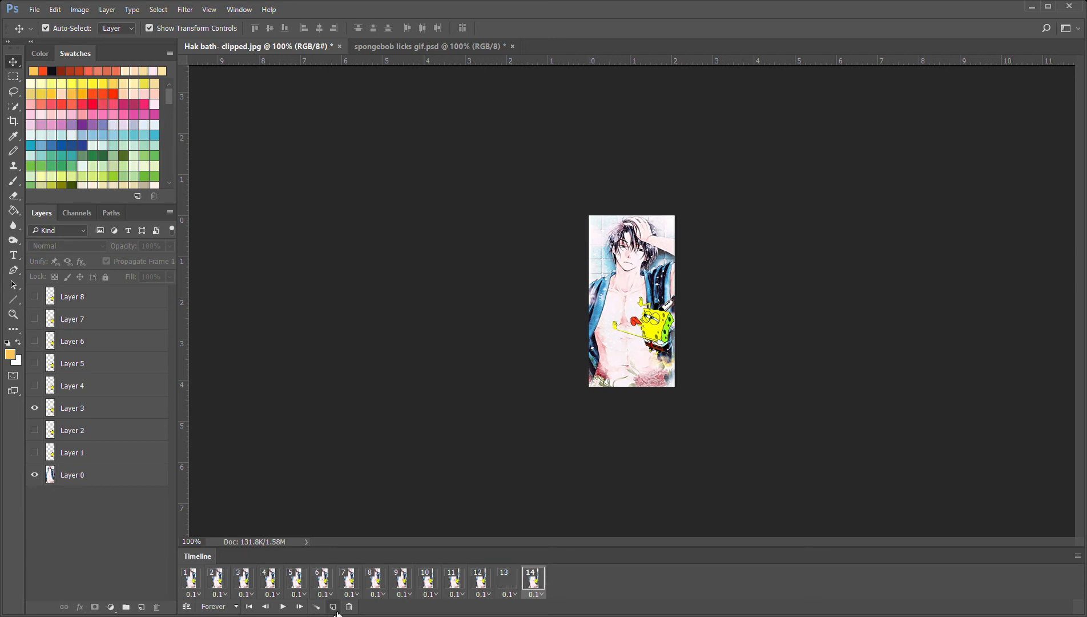
pyautogui.click(35, 408)
pyautogui.click(35, 430)
# Preview the extended animation twice from frame 1, stopping each time and returning to the first frame
pyautogui.click(194, 584)
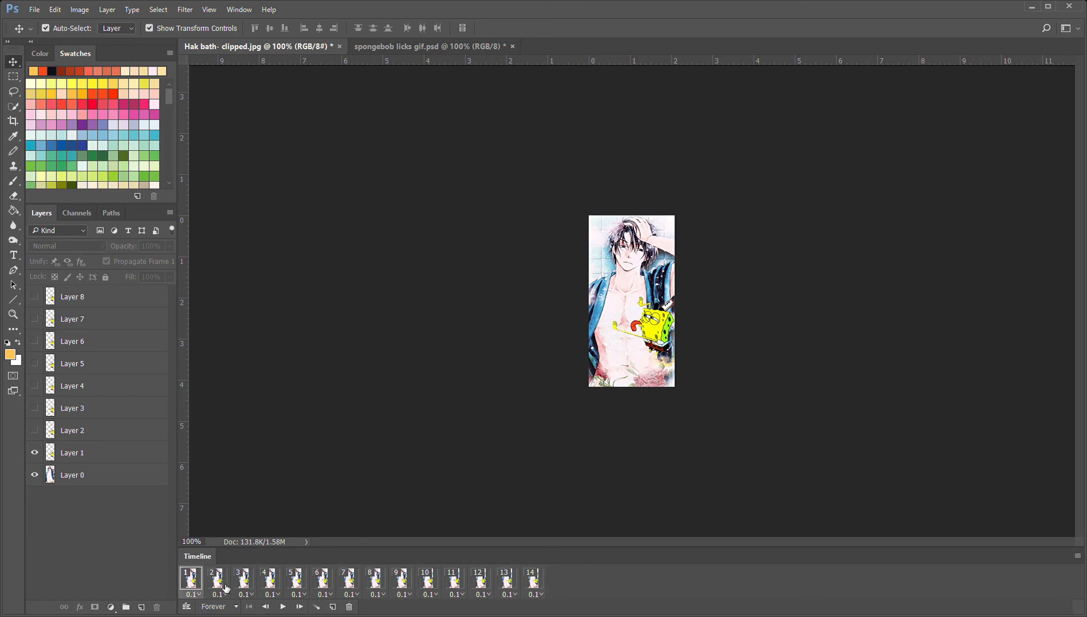
pyautogui.click(283, 607)
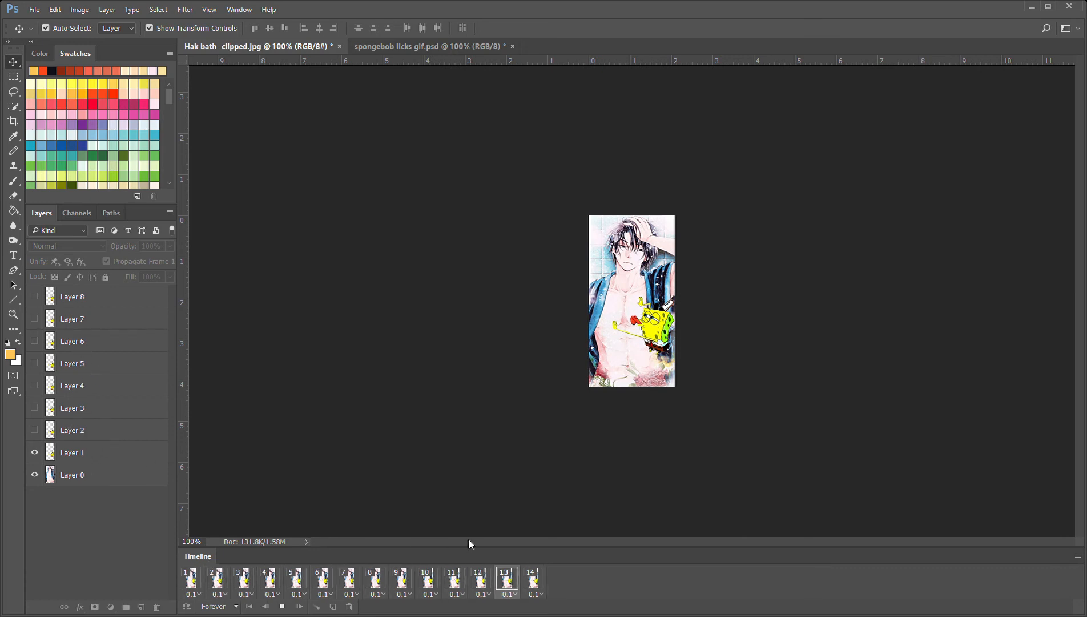
pyautogui.click(284, 607)
pyautogui.click(190, 582)
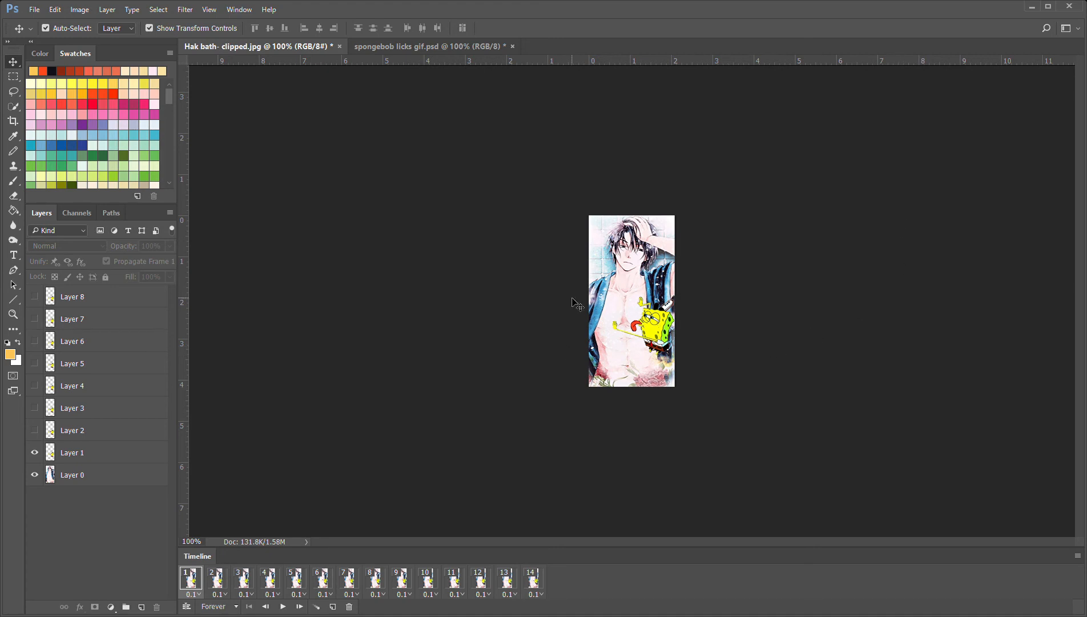
pyautogui.click(284, 606)
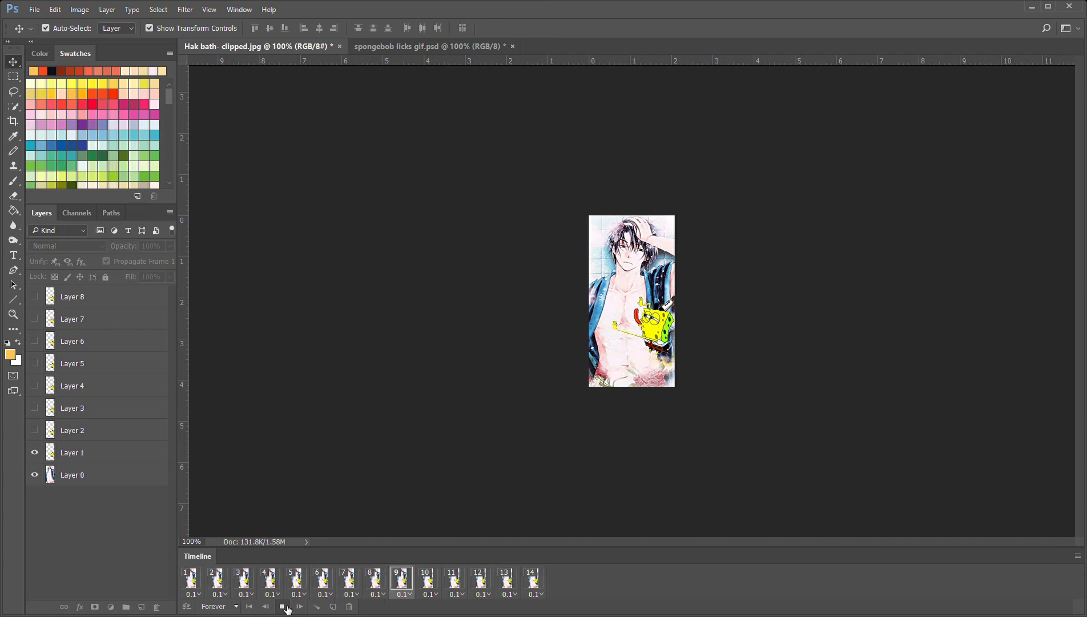
pyautogui.click(284, 606)
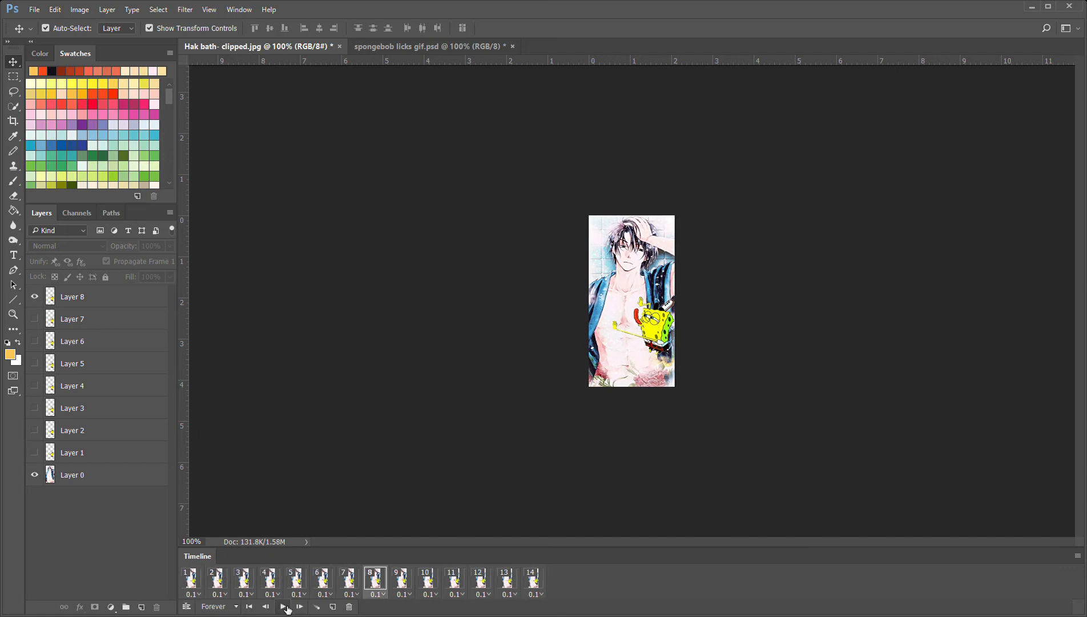
pyautogui.click(191, 579)
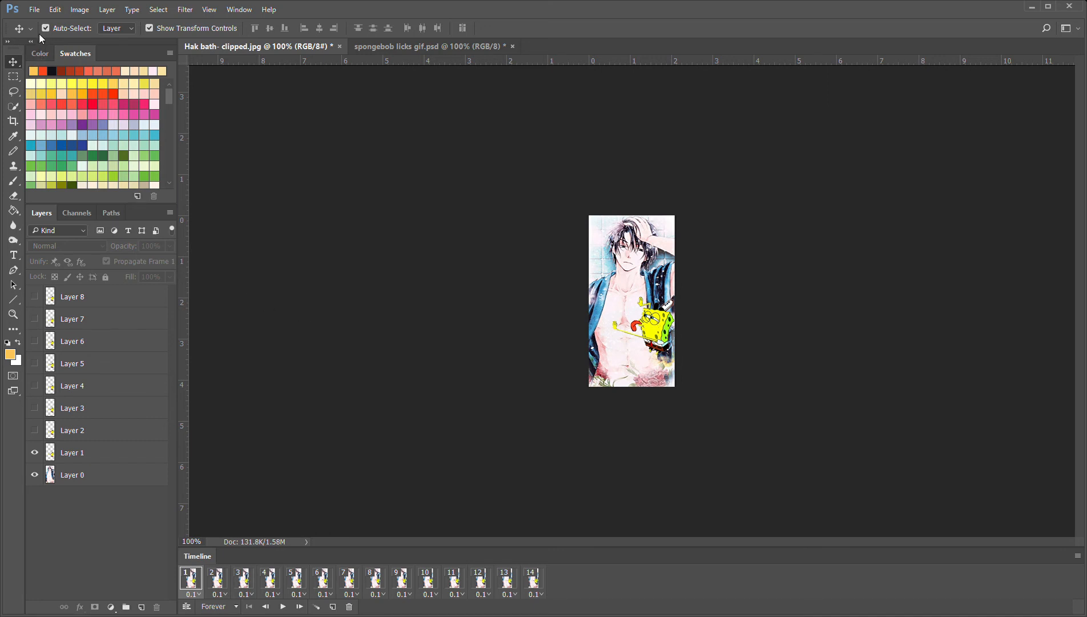
# Open Luffy-vs-Cracker.gif and preview its animation, stopping the playback at the end
pyautogui.click(38, 11)
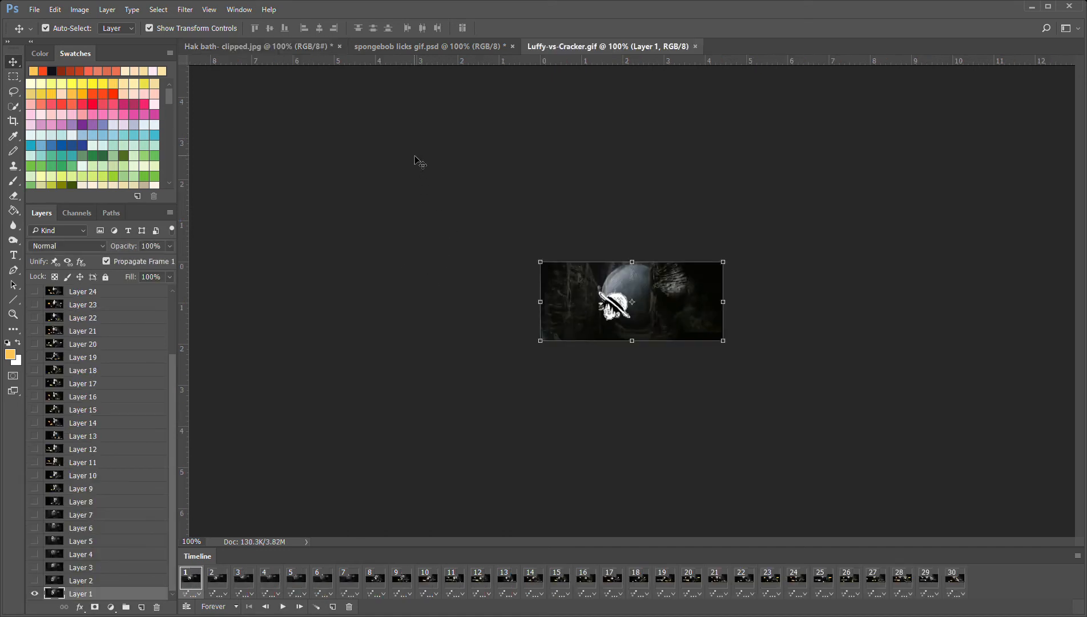
pyautogui.hotkey('ctrl', '+')
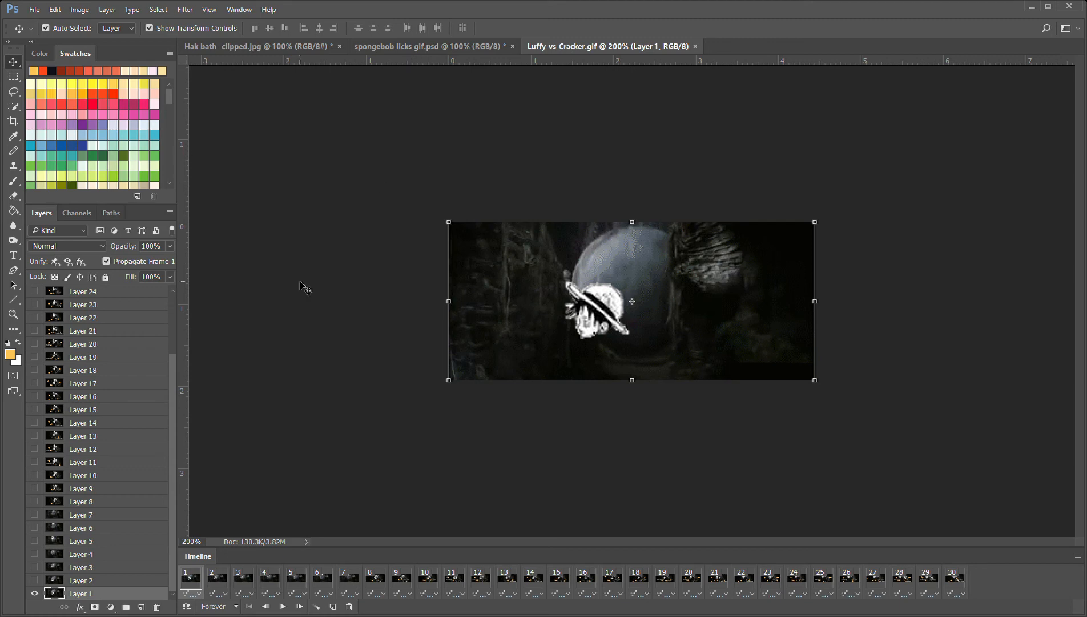
pyautogui.click(285, 607)
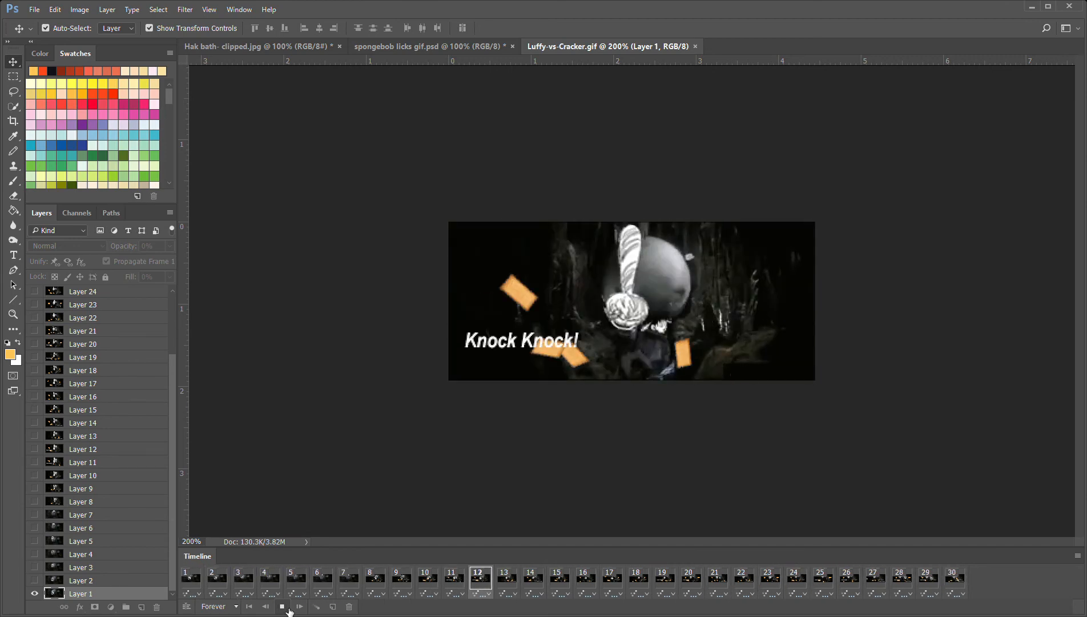
pyautogui.click(286, 608)
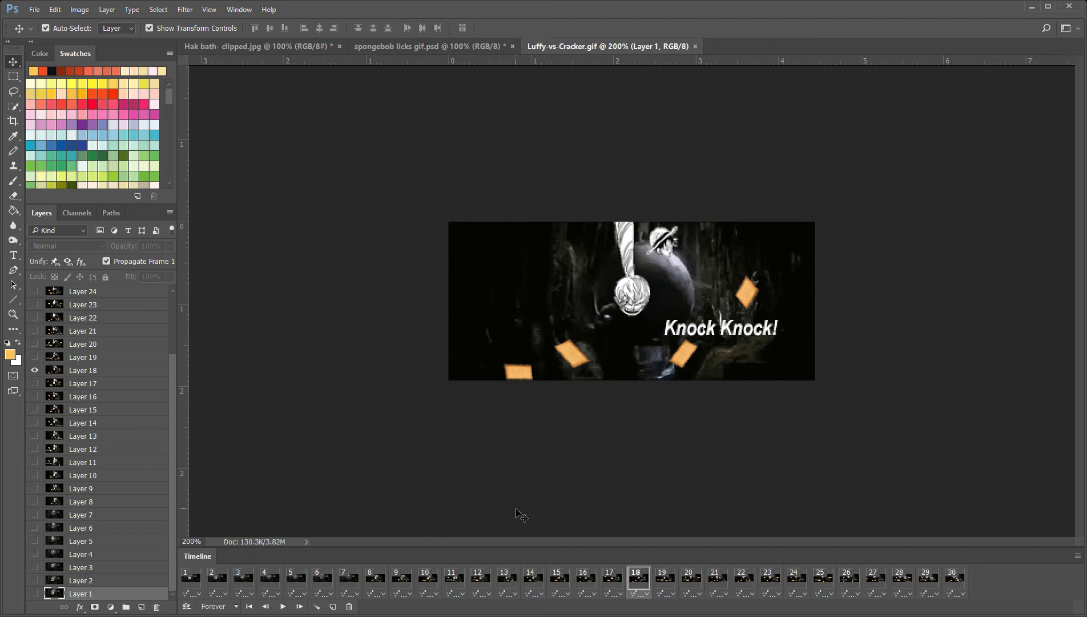
# Step through frames 1 to 10 of the Luffy-vs-Cracker animation to examine how the image and text change
pyautogui.click(195, 580)
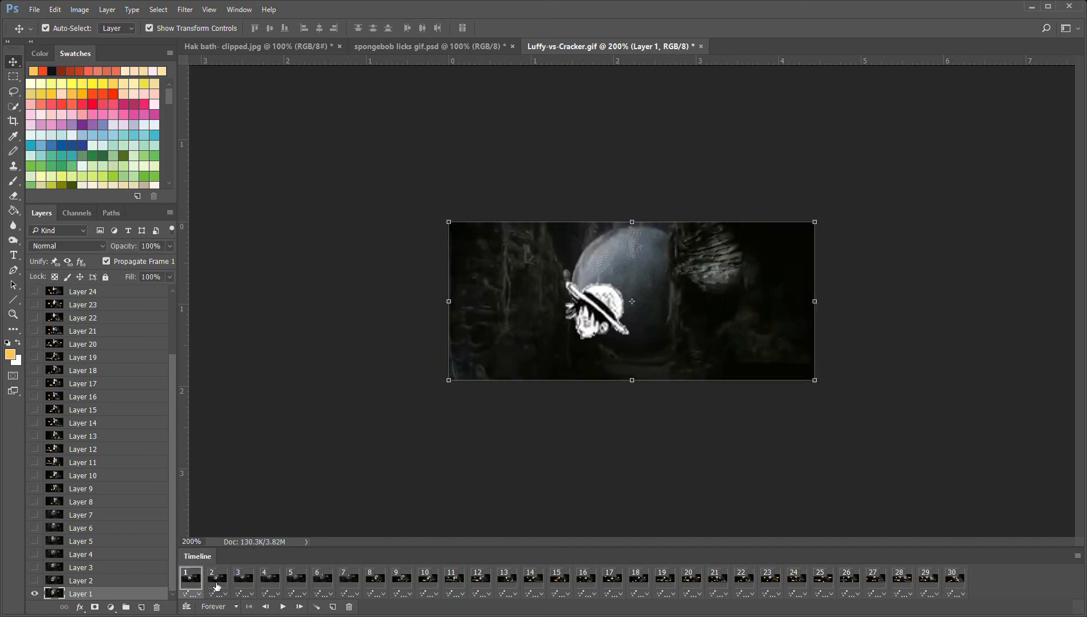
pyautogui.click(218, 587)
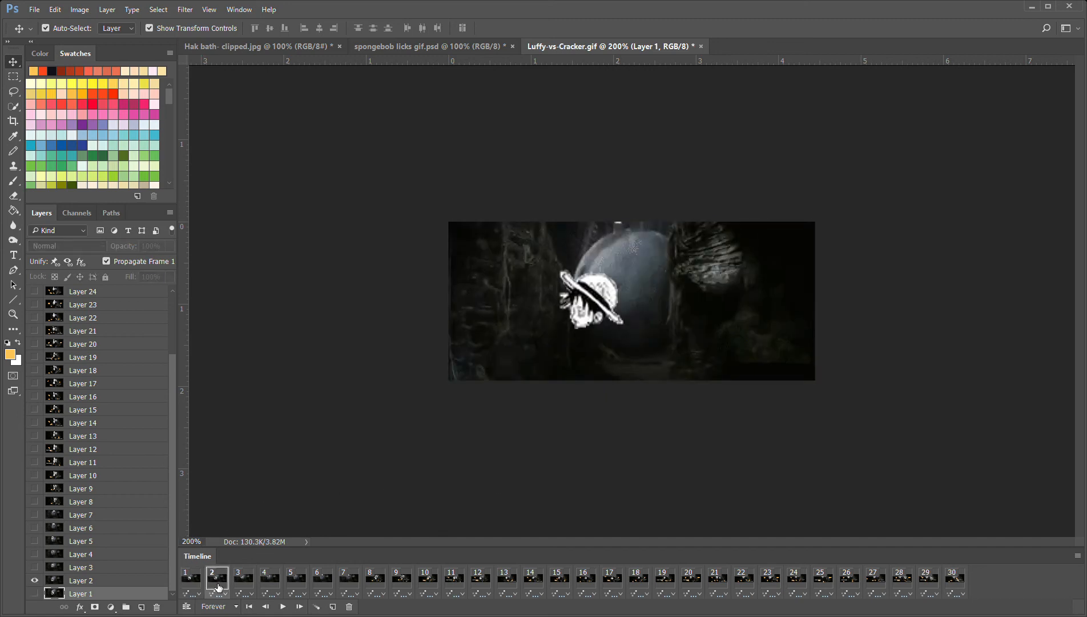
pyautogui.click(249, 583)
pyautogui.click(278, 583)
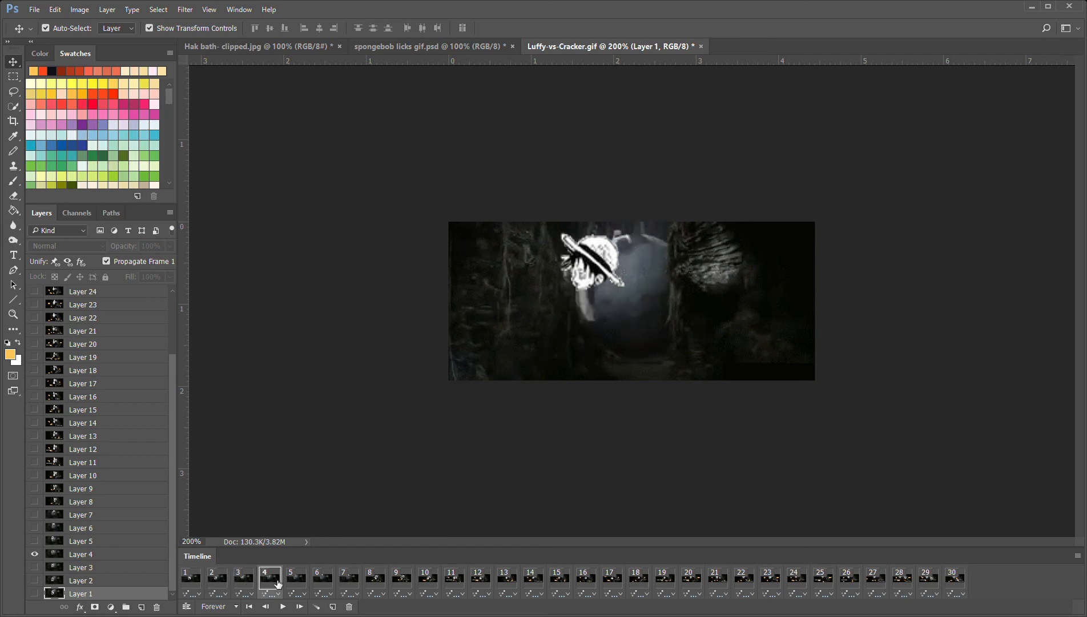
pyautogui.click(296, 586)
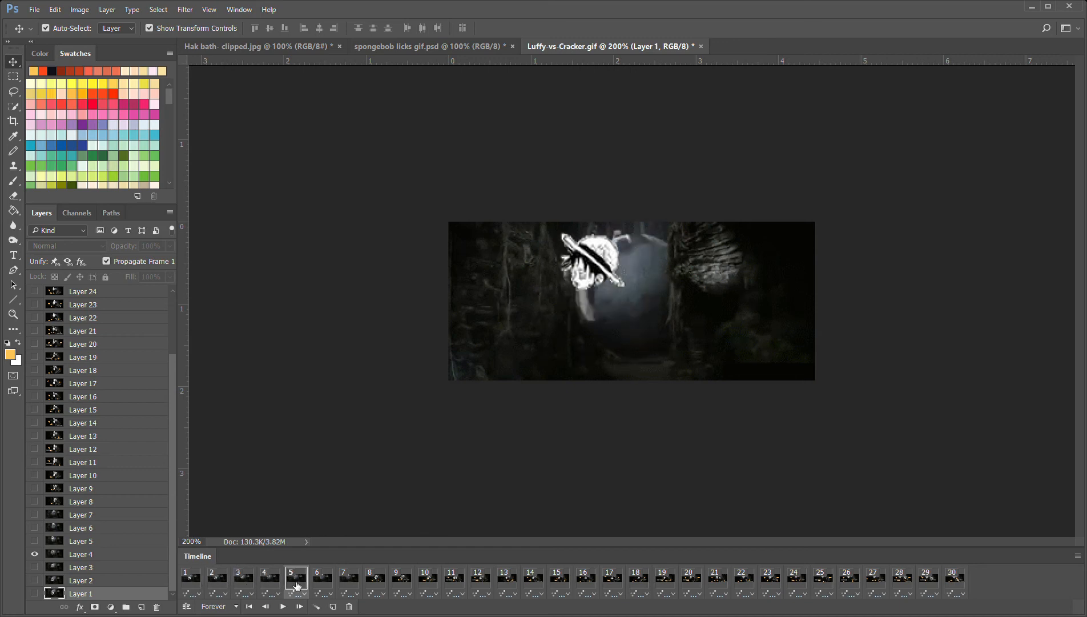
pyautogui.click(325, 583)
pyautogui.click(348, 586)
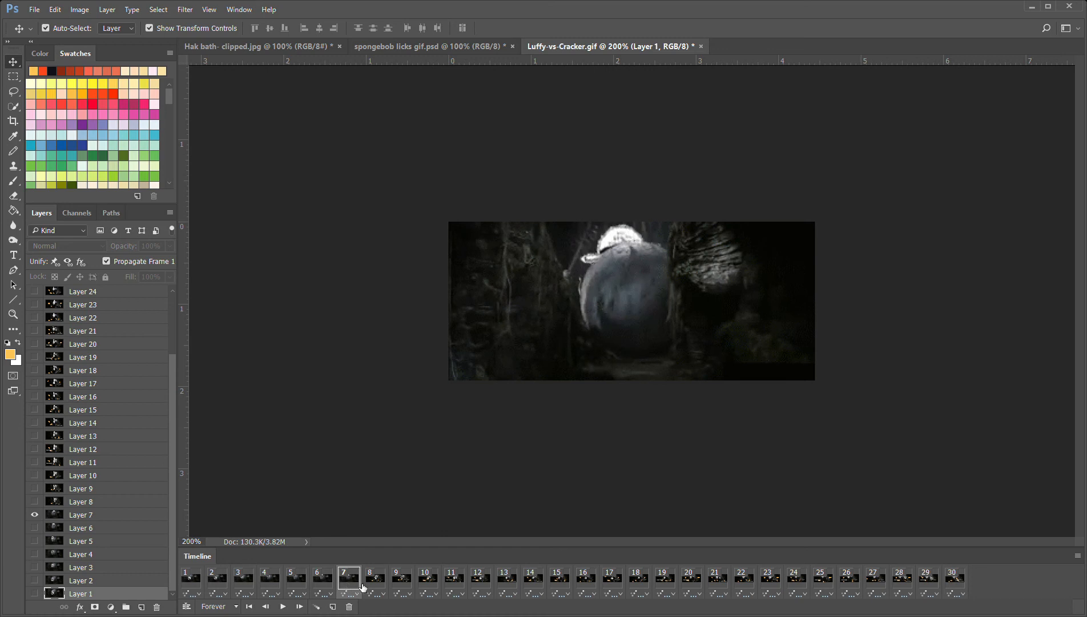
pyautogui.click(377, 588)
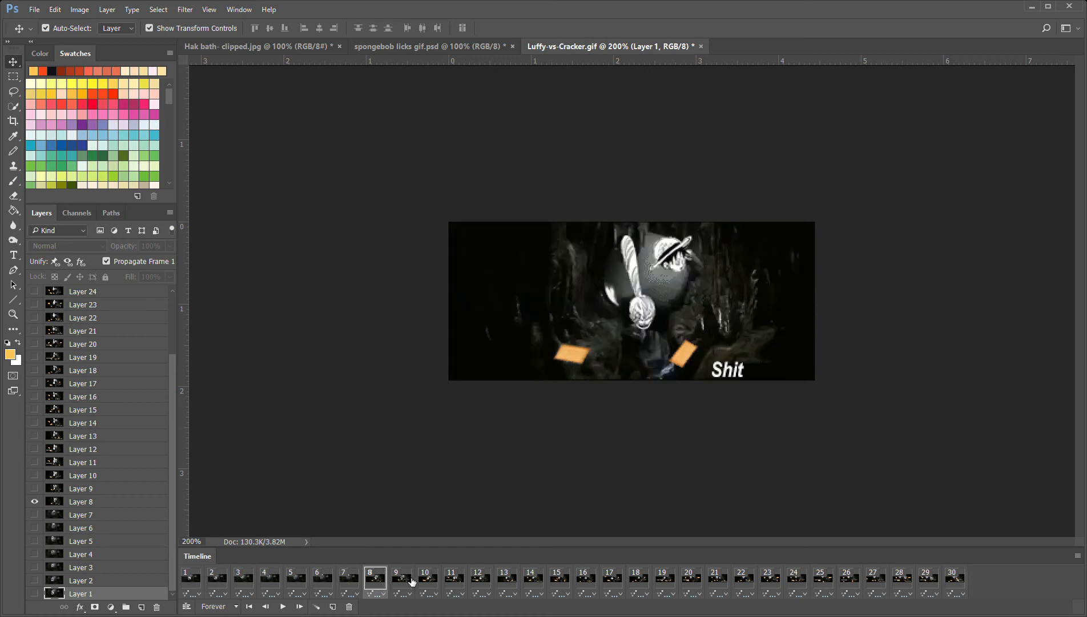
pyautogui.click(412, 582)
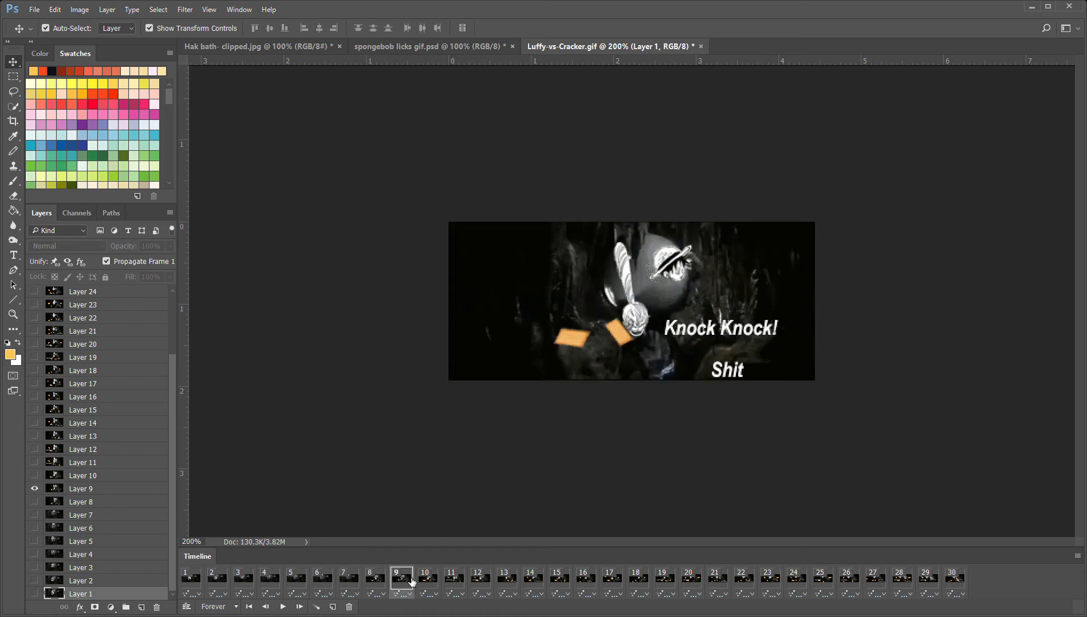
pyautogui.click(439, 582)
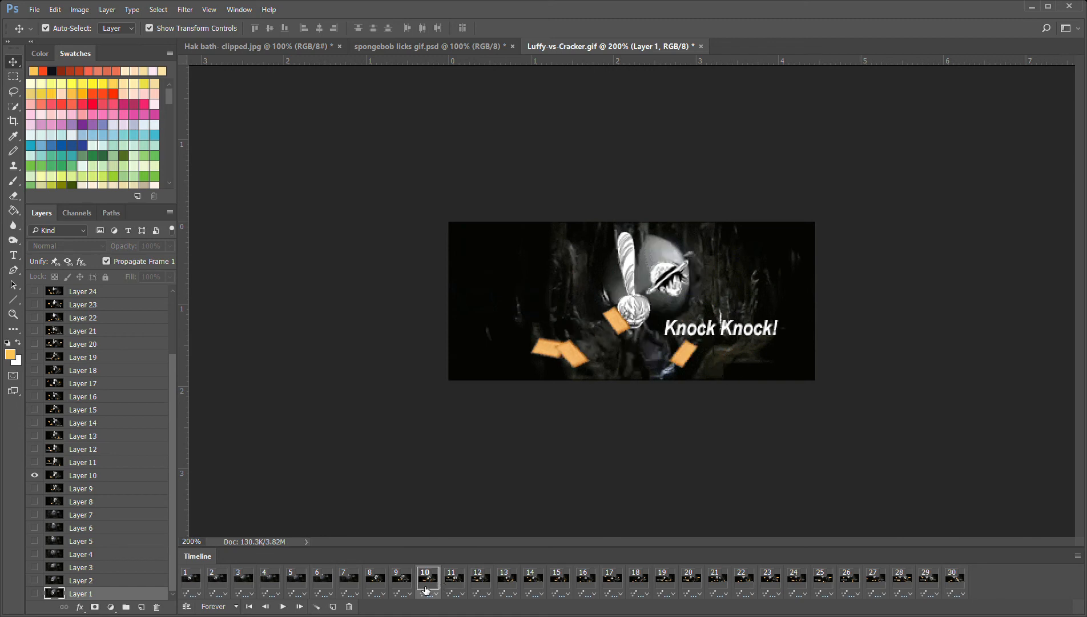
# Go back to frame 9 and examine each frame up to frame 17 for changes in the character, papers and text
pyautogui.click(407, 587)
pyautogui.click(429, 585)
pyautogui.click(455, 582)
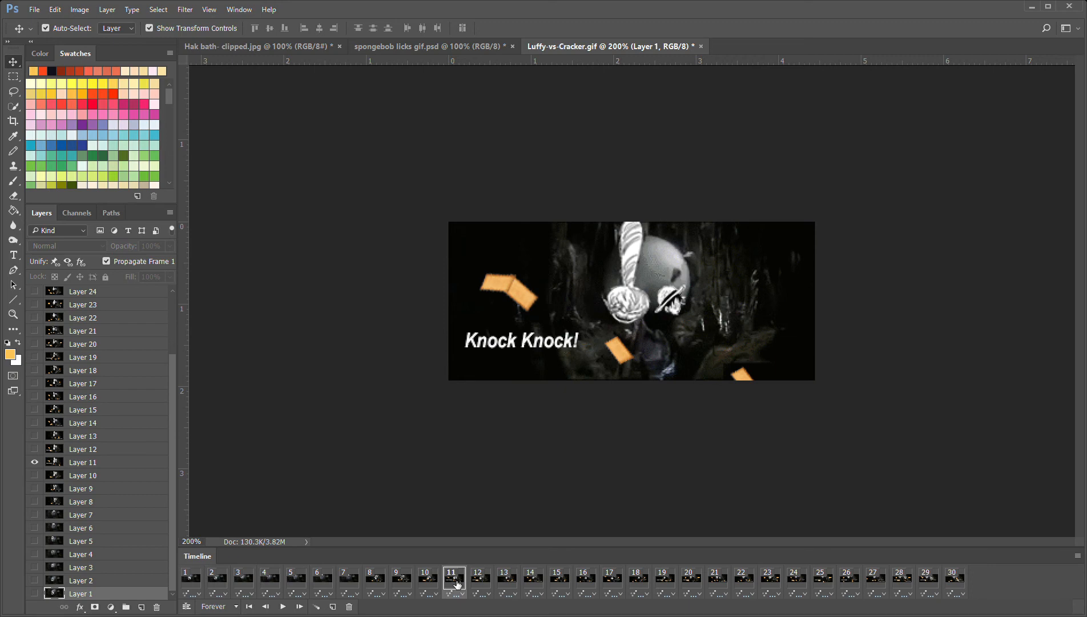
pyautogui.click(489, 584)
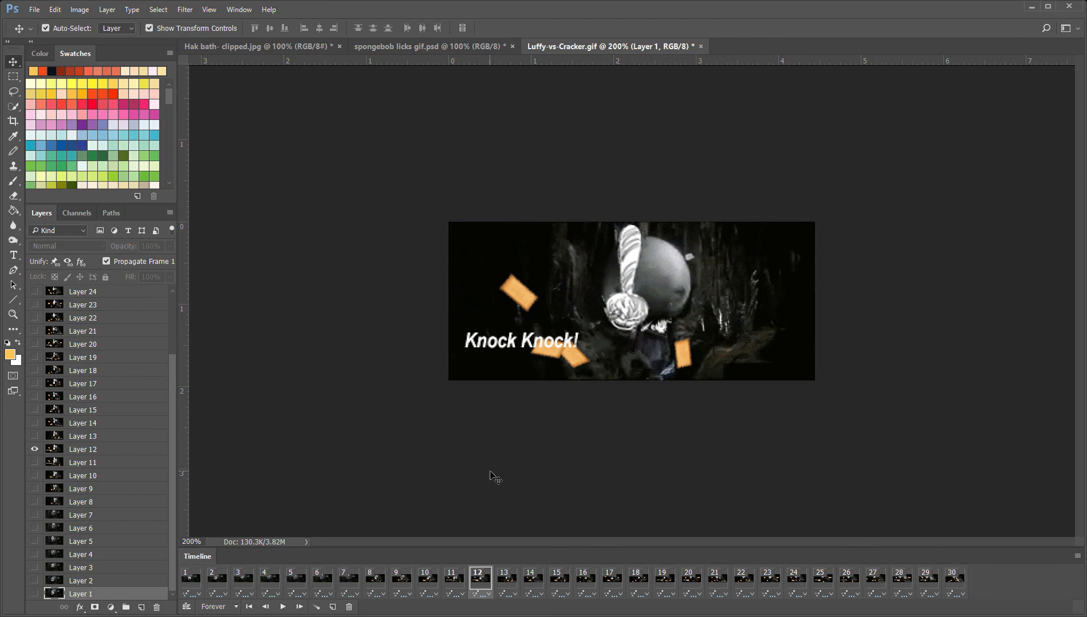
pyautogui.click(518, 583)
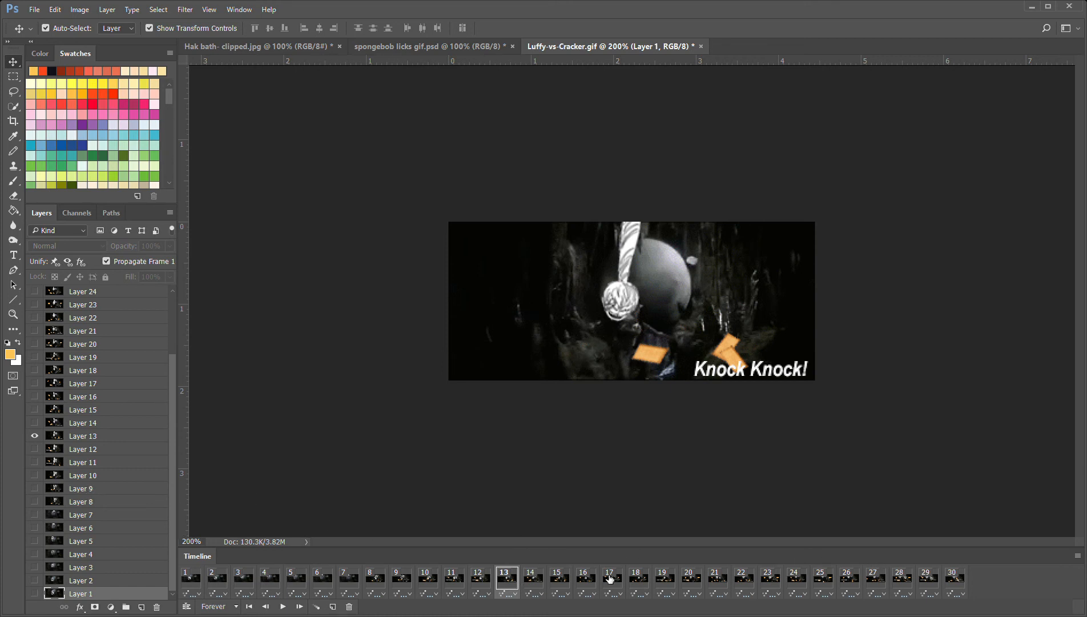
pyautogui.click(539, 581)
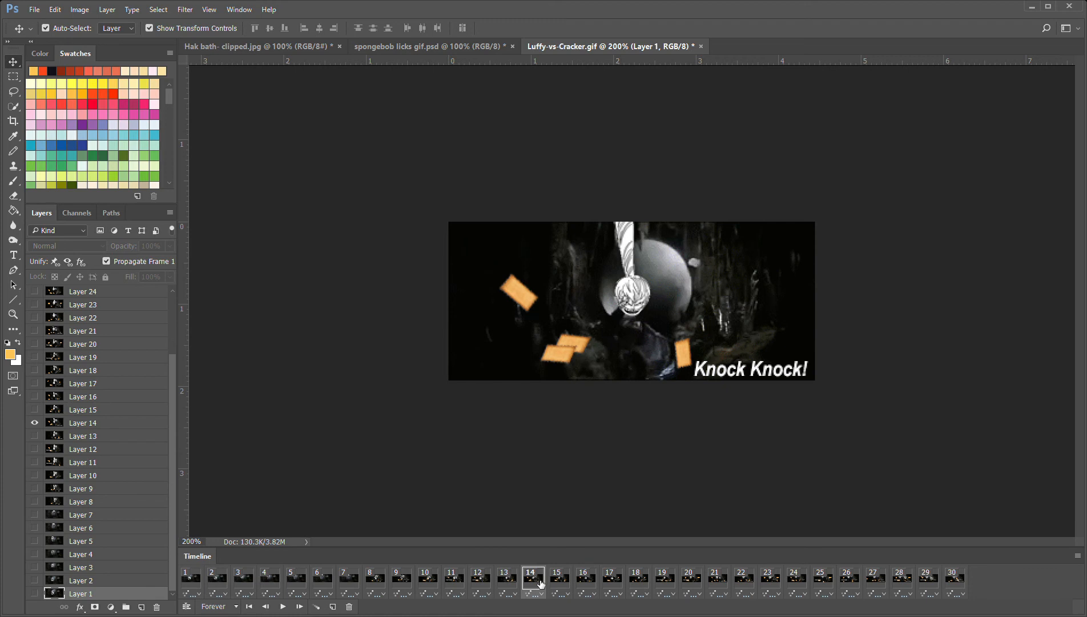
pyautogui.click(567, 582)
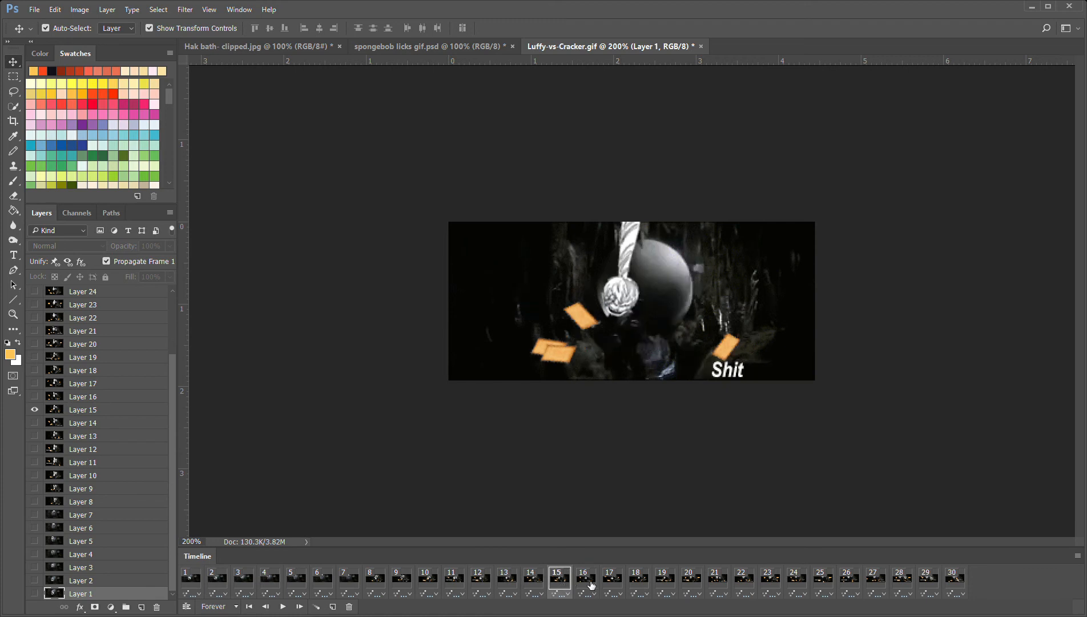
pyautogui.click(591, 585)
pyautogui.click(612, 584)
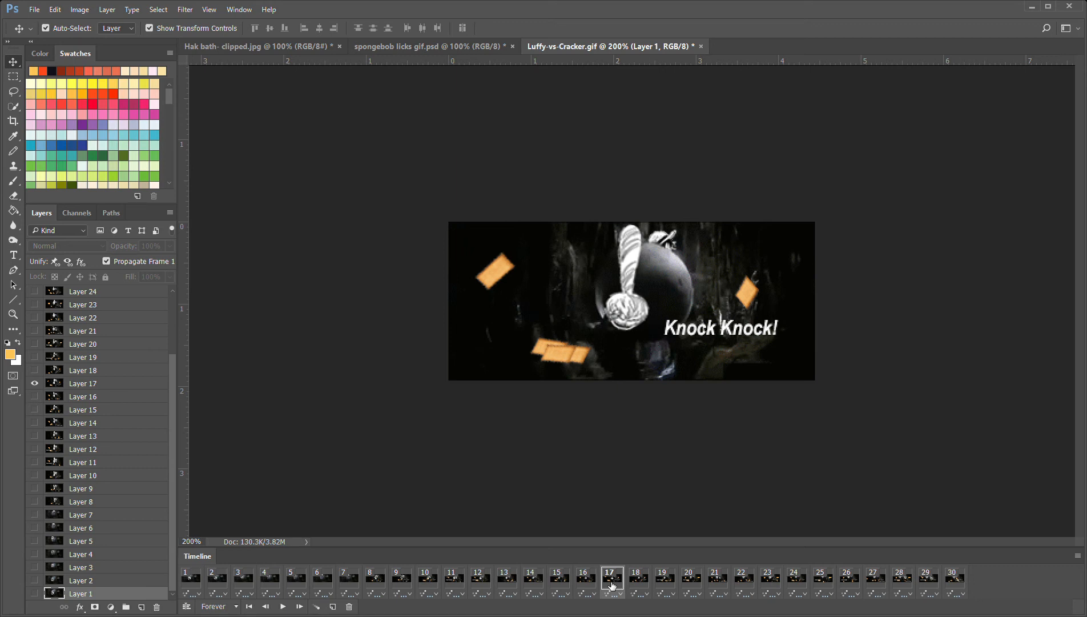
# Compare frame 16 with frame 1 and look over the upper part of the layer stack up to Layer 30
pyautogui.click(588, 582)
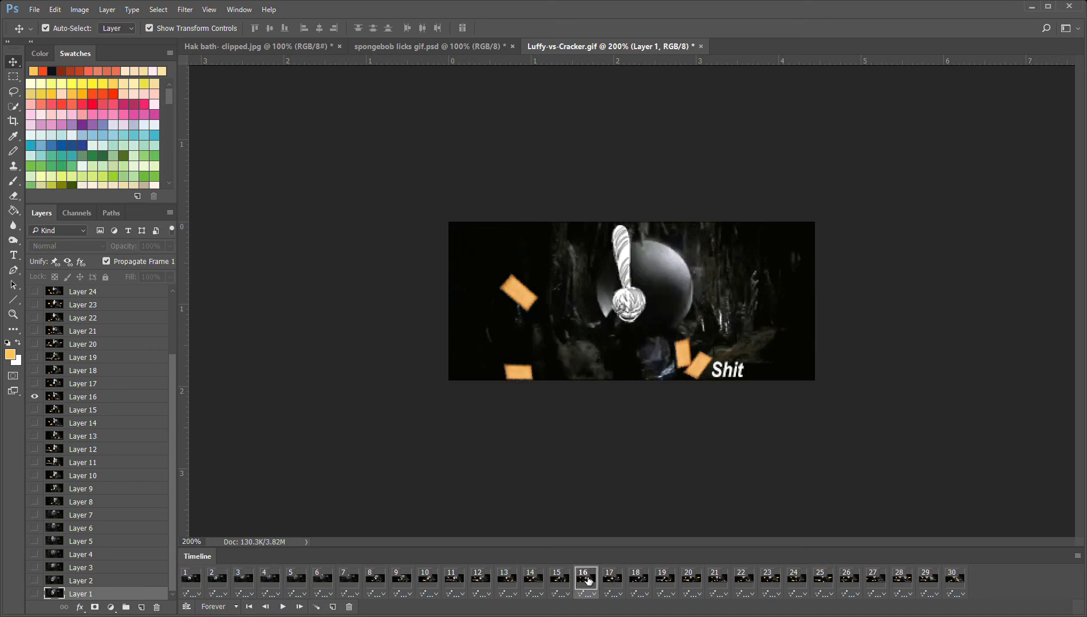
pyautogui.click(192, 588)
pyautogui.click(593, 579)
pyautogui.moveTo(173, 411); pyautogui.dragTo(167, 297)
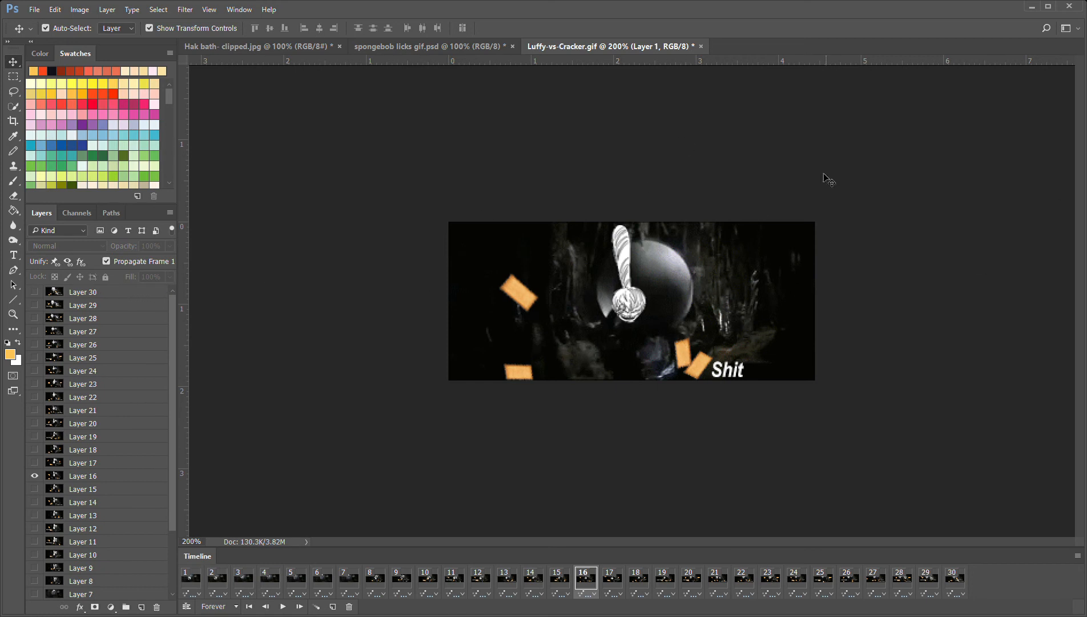
# Step through frames 1 to 7 of the Luffy-vs-Cracker animation to examine how the straw-hat character moves over the sphere
pyautogui.click(191, 584)
pyautogui.click(216, 580)
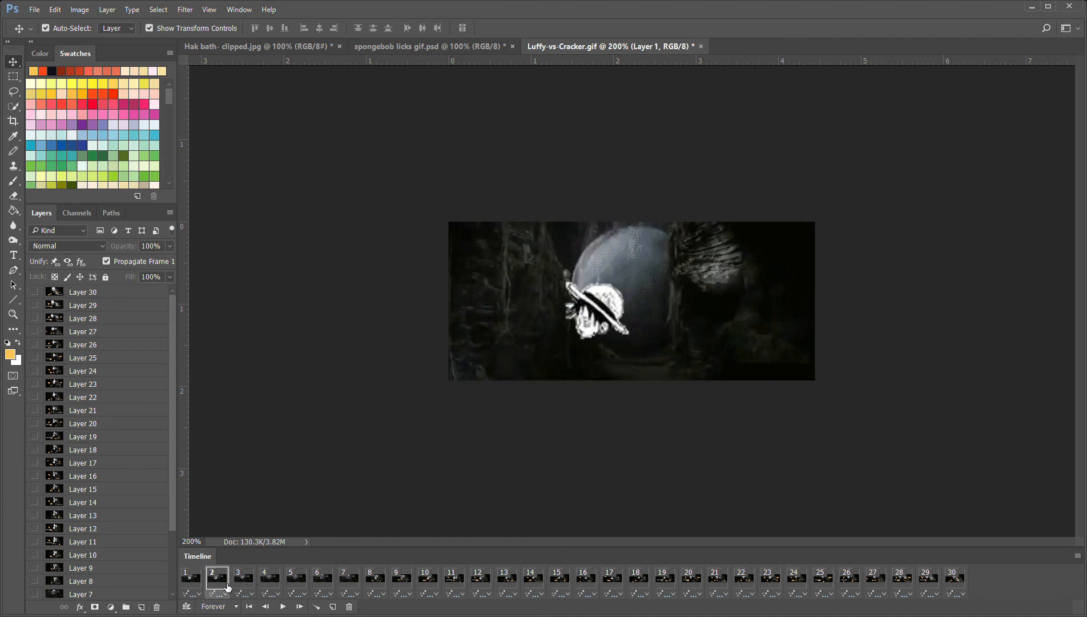
pyautogui.click(240, 583)
pyautogui.click(282, 585)
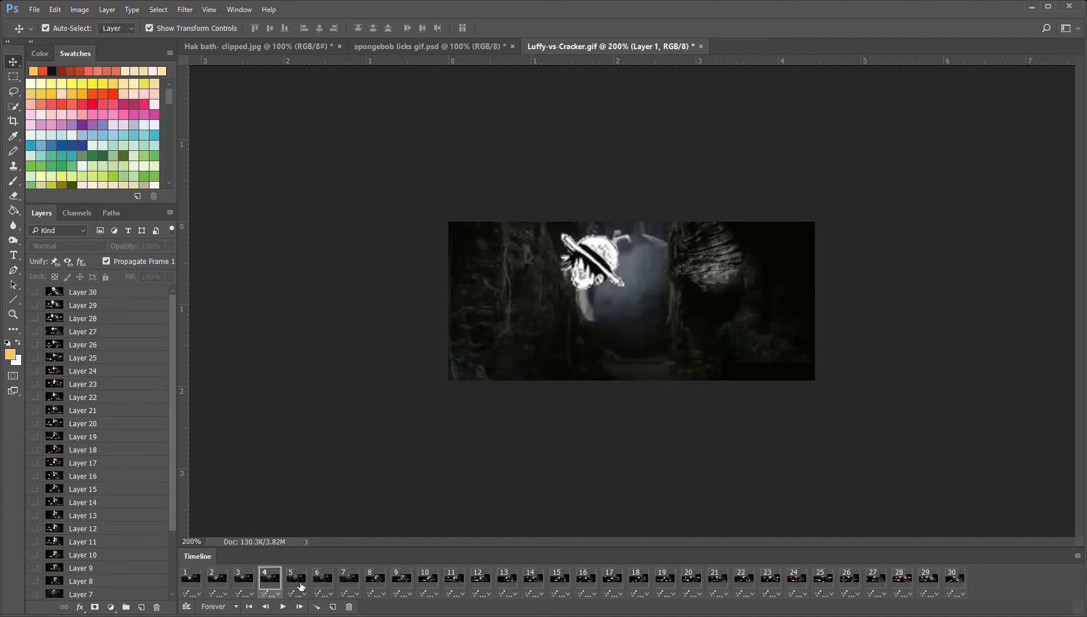
pyautogui.click(301, 586)
pyautogui.click(335, 583)
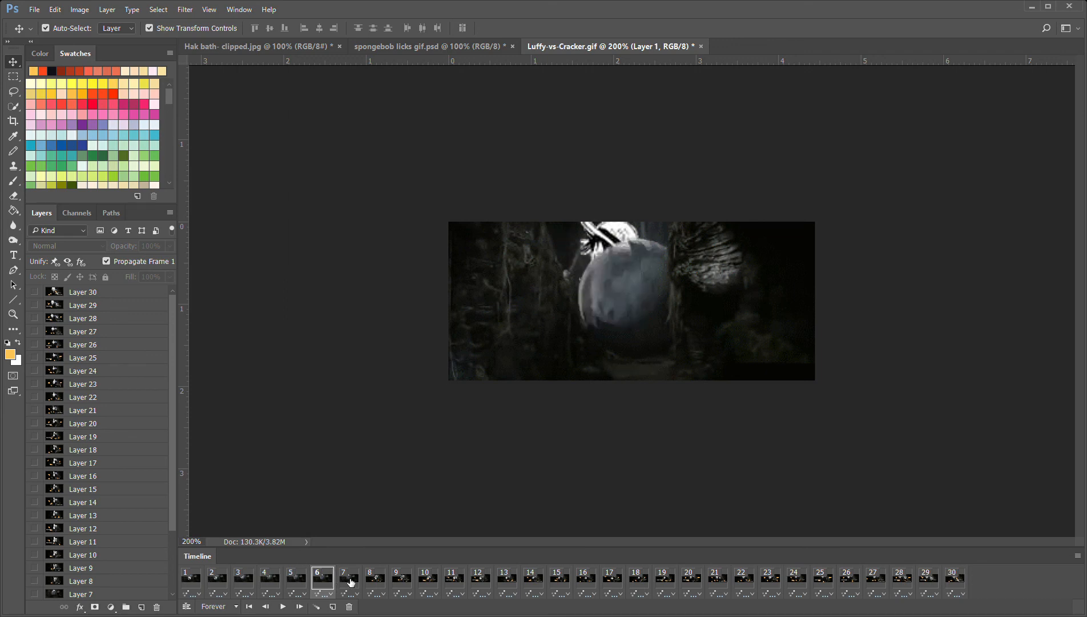
pyautogui.click(351, 581)
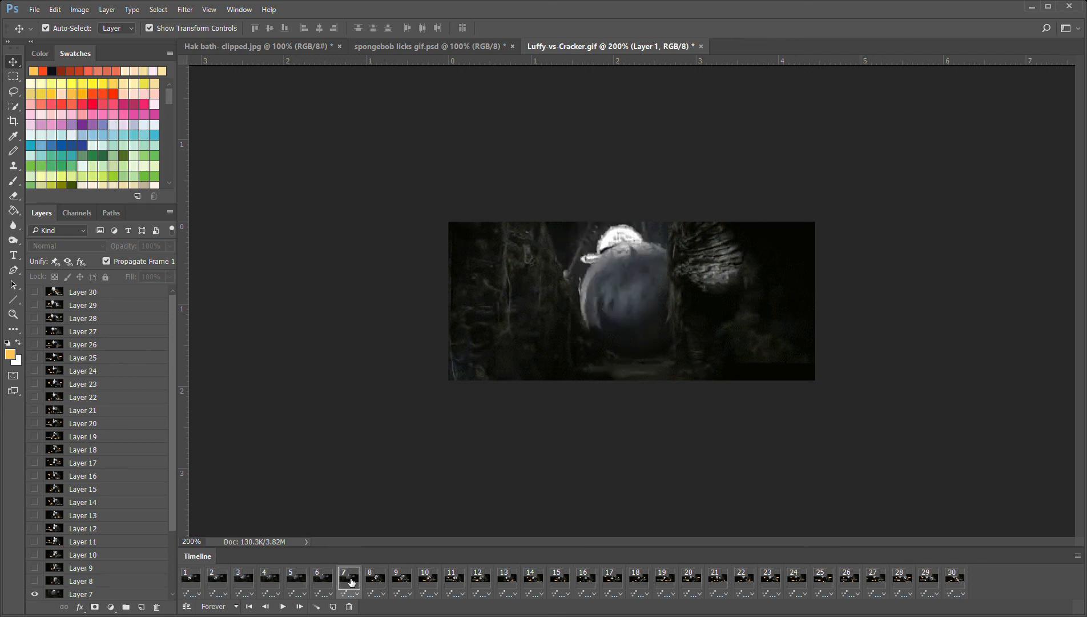
# Return to frame 1 and step through to frame 16, following the characters' movement and the changing papers and text
pyautogui.click(201, 581)
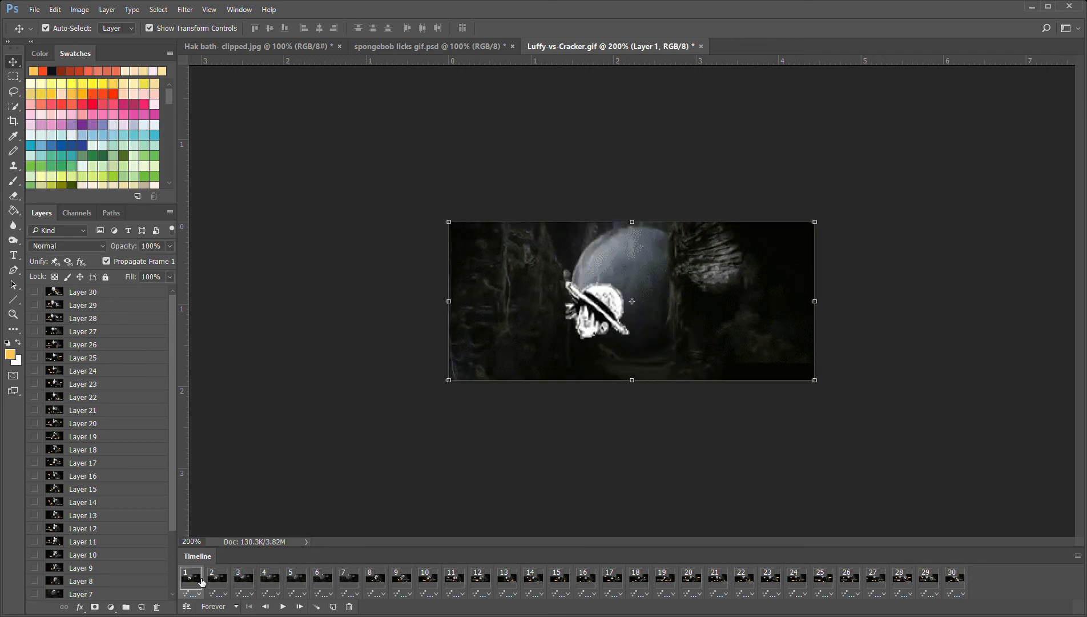
pyautogui.click(224, 582)
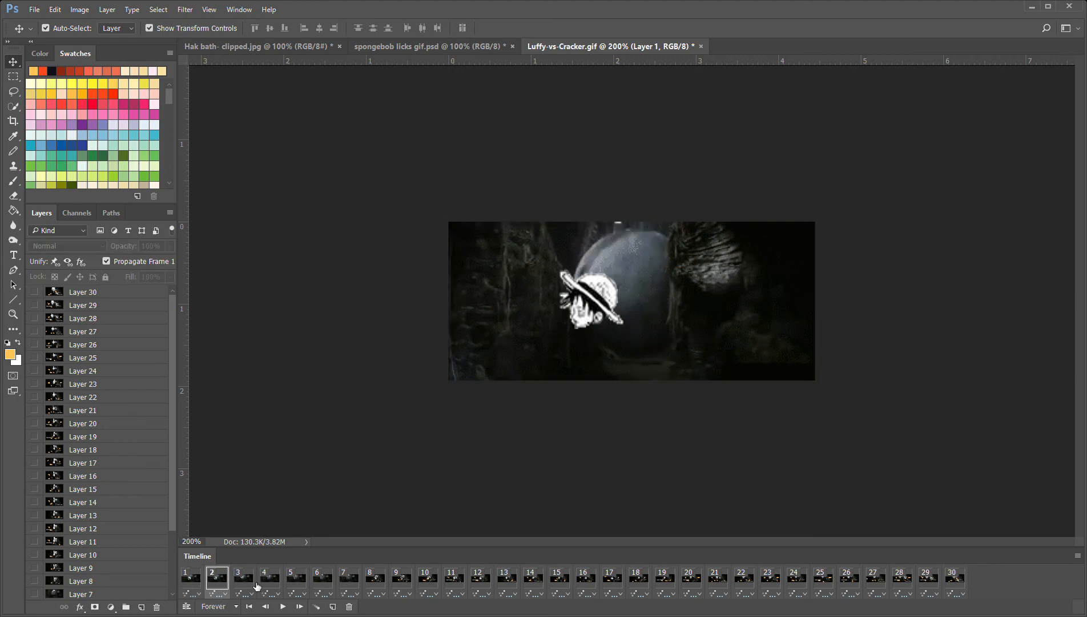
pyautogui.click(253, 585)
pyautogui.click(274, 585)
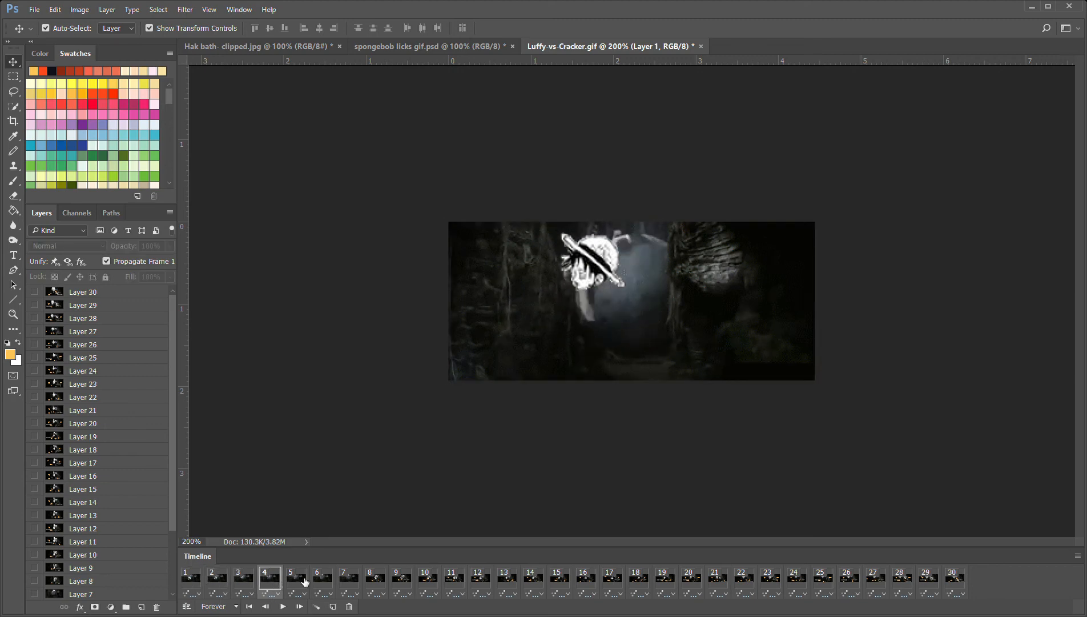
pyautogui.click(303, 582)
pyautogui.click(337, 582)
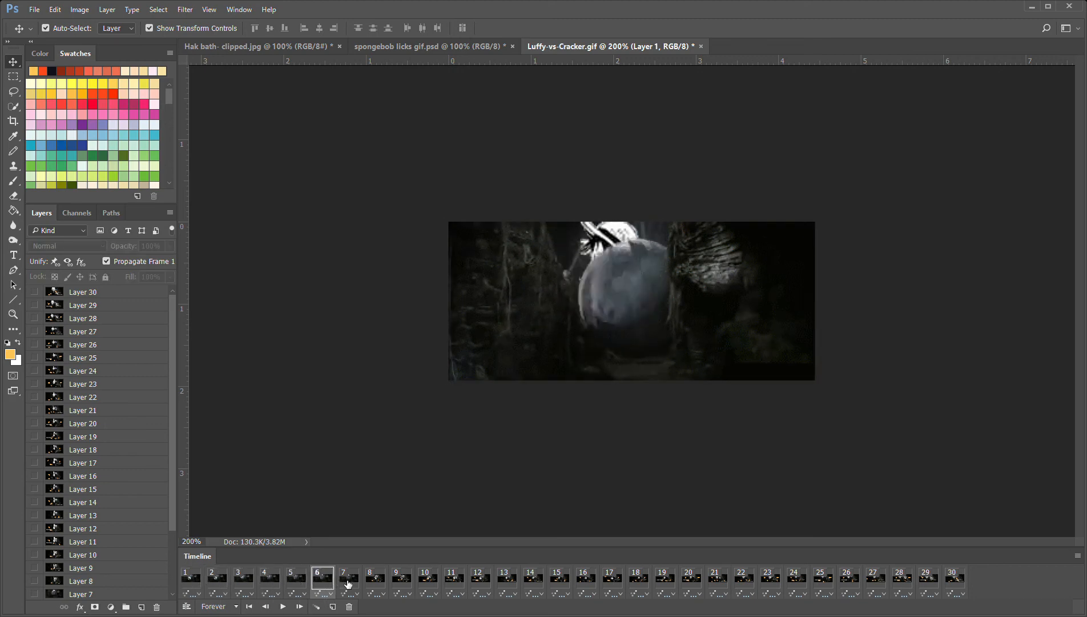
pyautogui.click(359, 584)
pyautogui.click(373, 582)
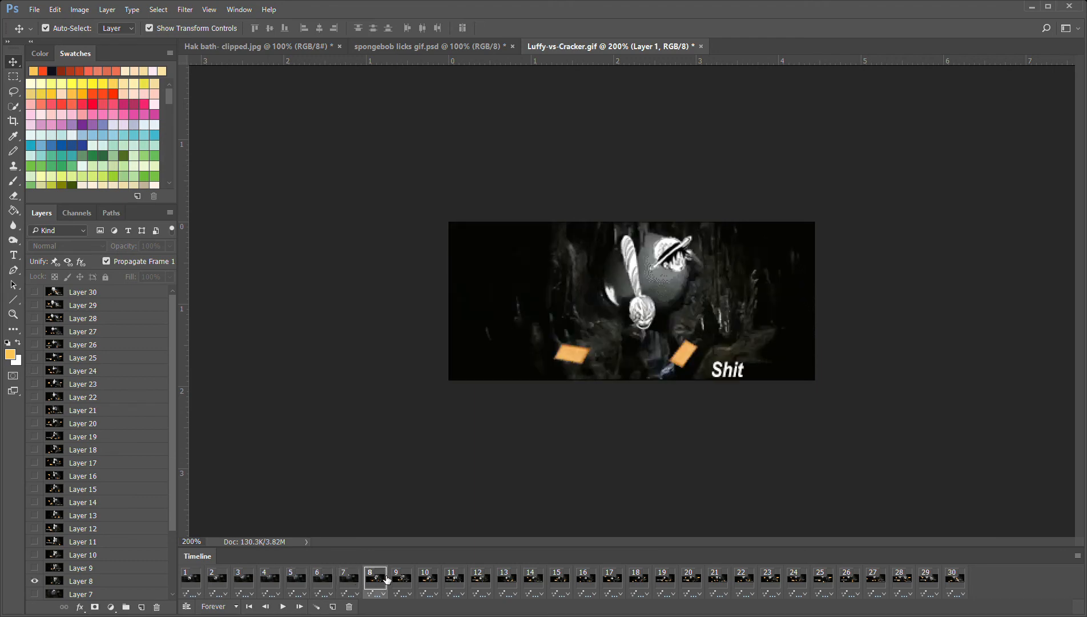
pyautogui.click(402, 582)
pyautogui.click(429, 585)
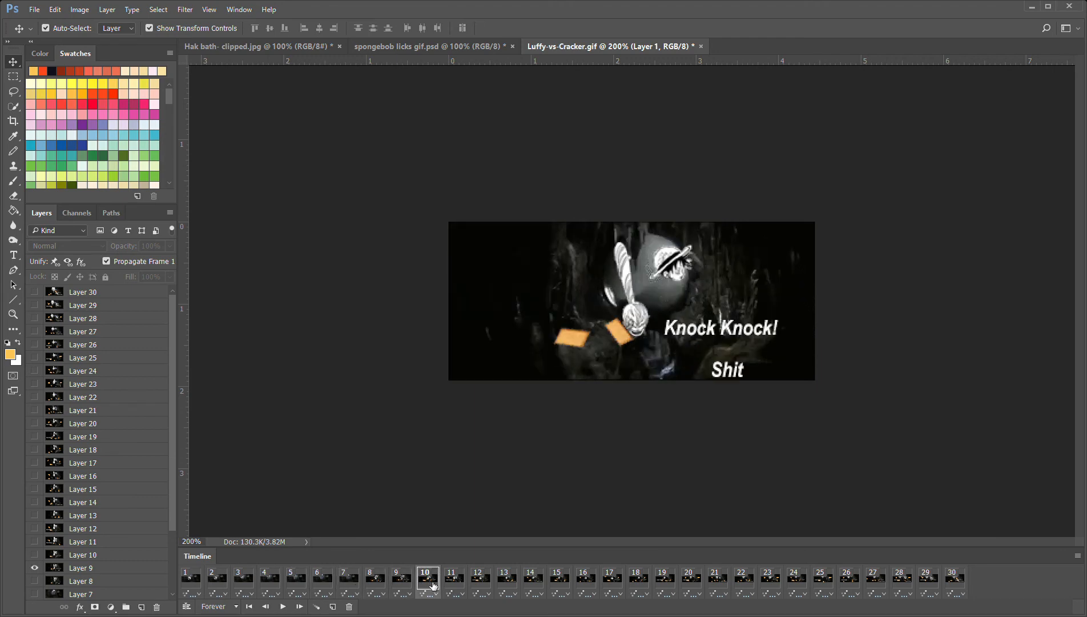
pyautogui.click(460, 584)
pyautogui.click(492, 578)
pyautogui.click(505, 581)
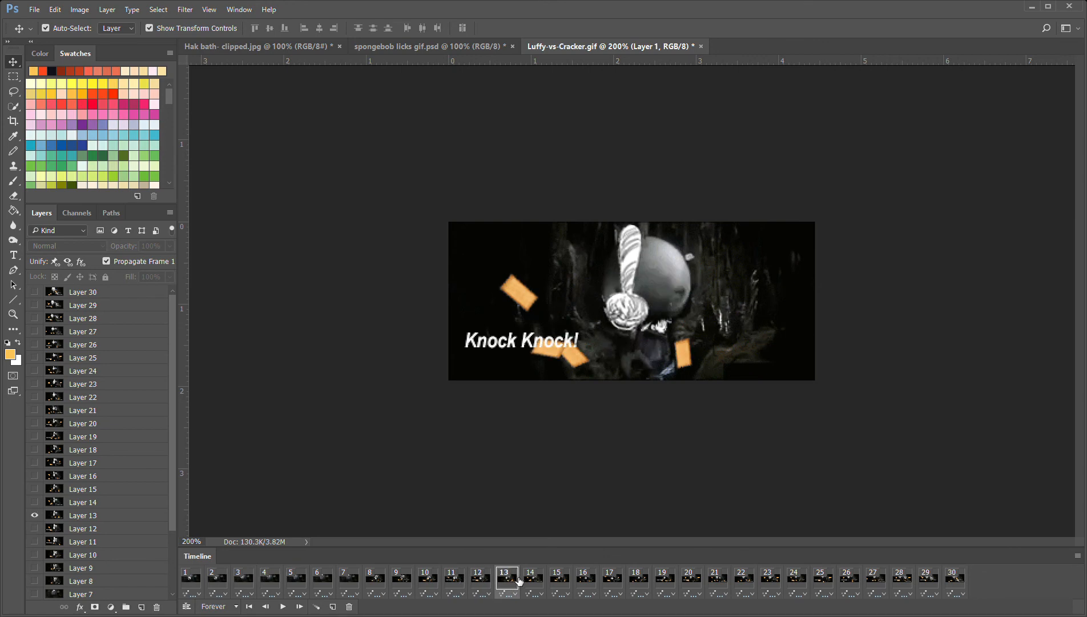
pyautogui.click(533, 582)
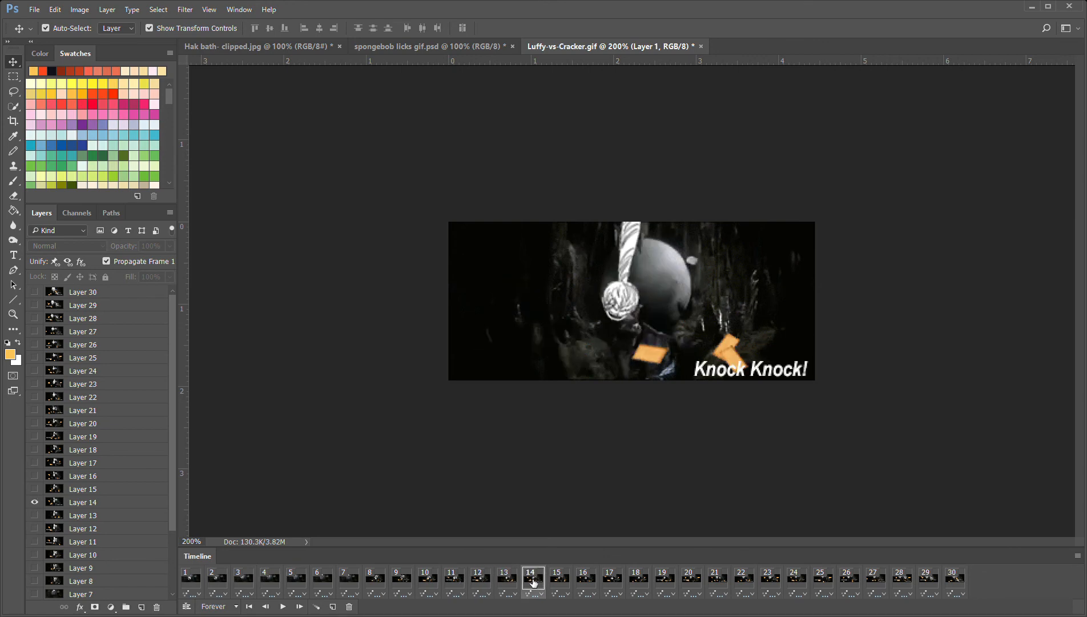
pyautogui.click(574, 584)
pyautogui.click(599, 584)
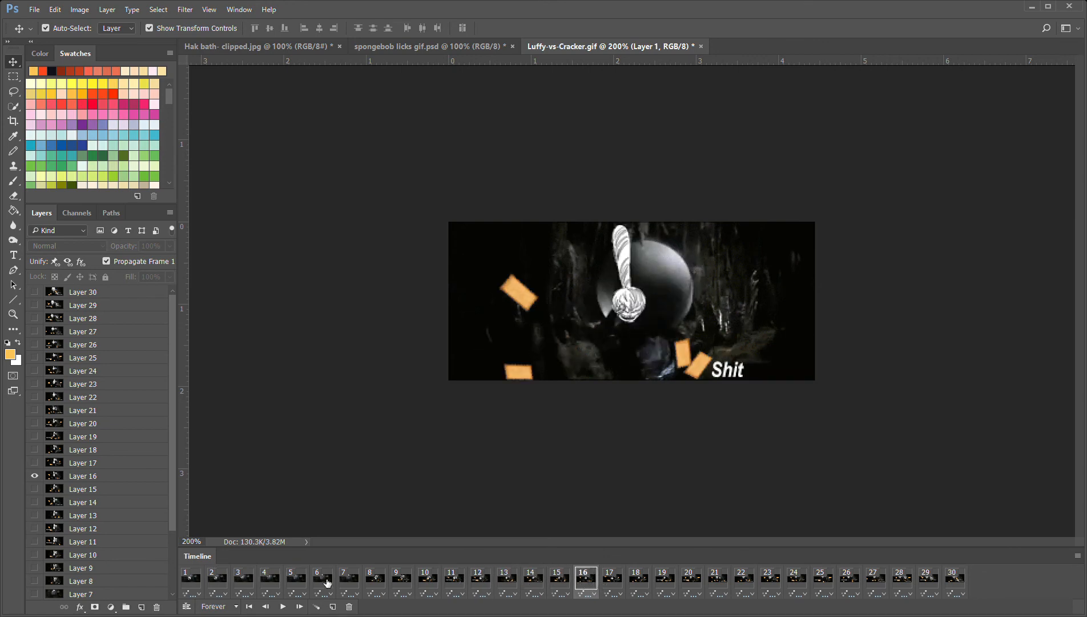
# Go back to frame 7 and examine frames 7 to 11 for the scene change and the appearing papers and text
pyautogui.click(345, 582)
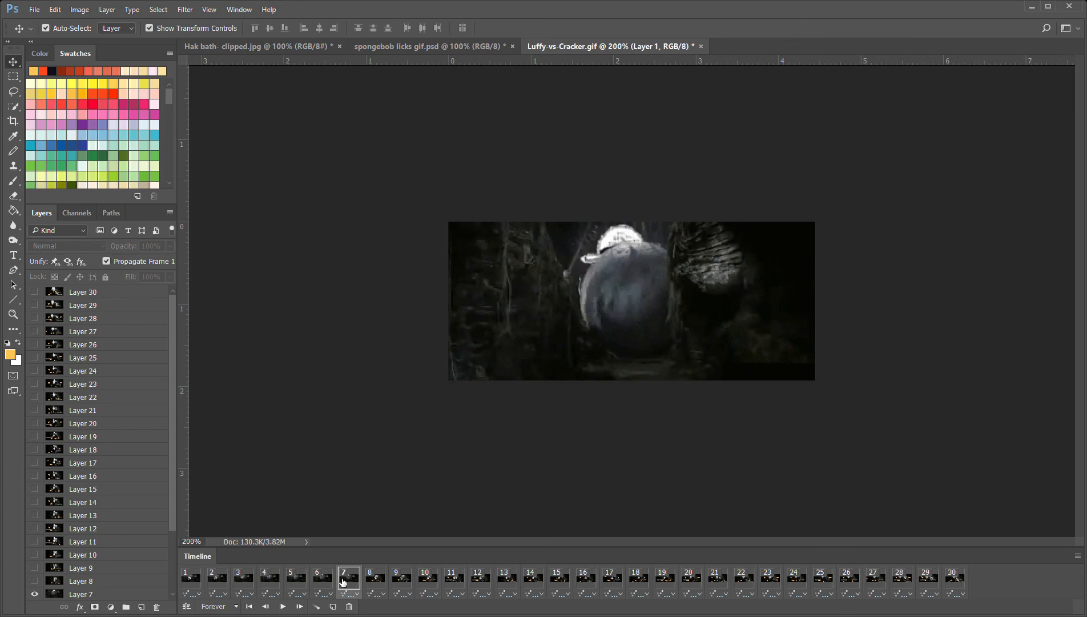
pyautogui.click(377, 581)
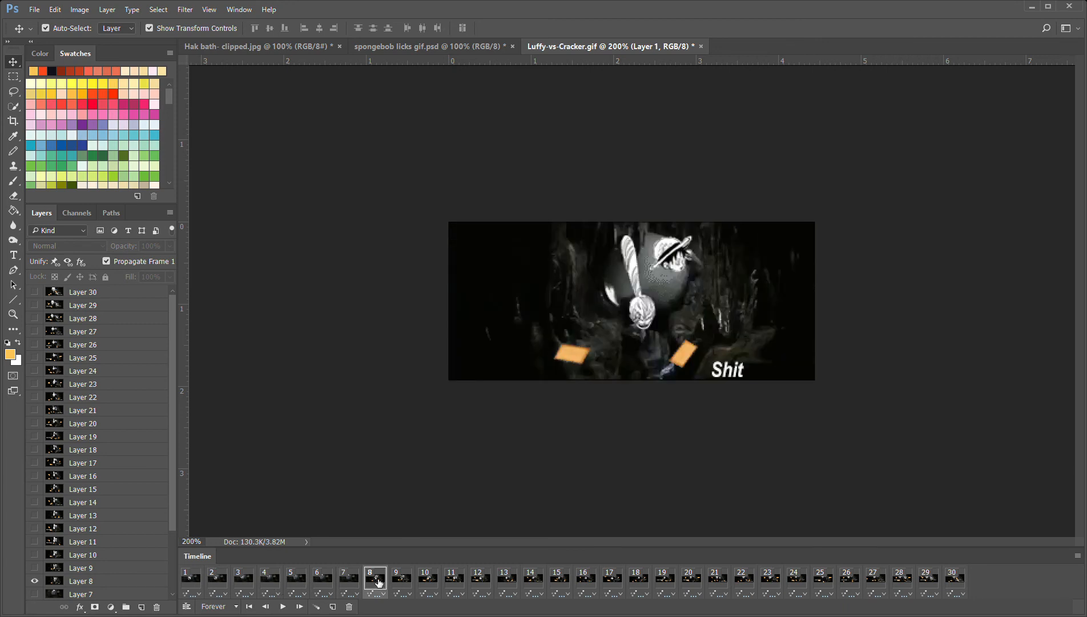
pyautogui.click(407, 581)
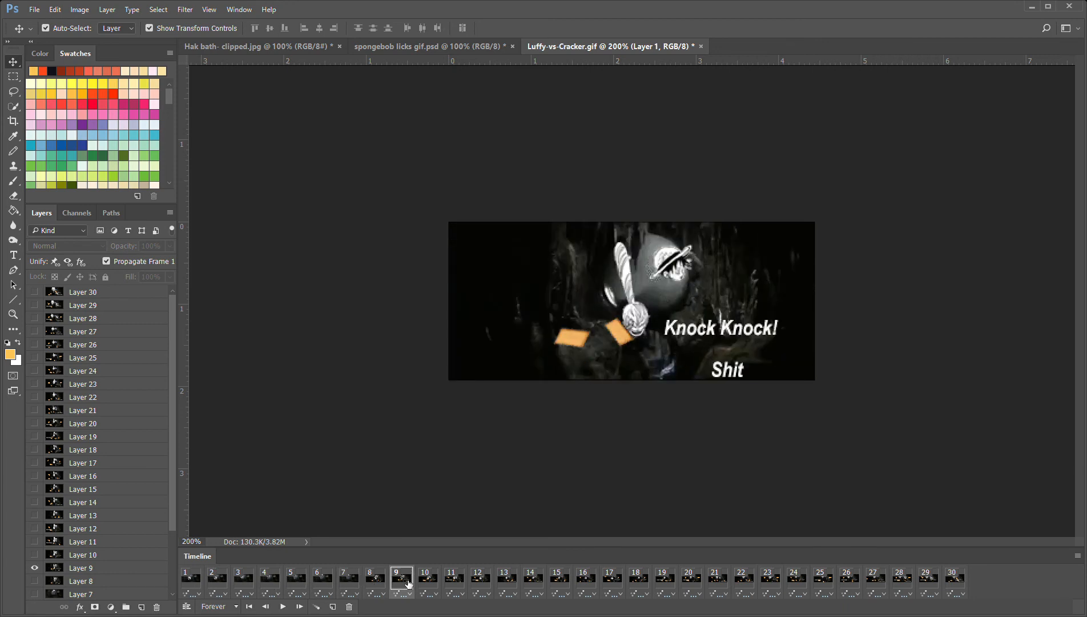
pyautogui.click(437, 579)
pyautogui.click(456, 581)
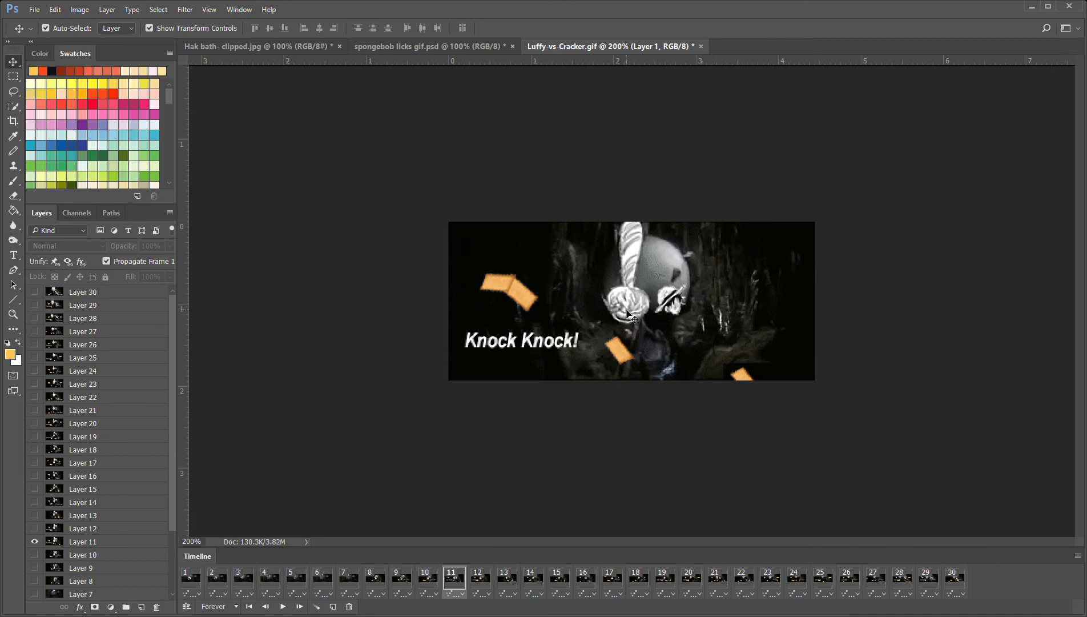
# Switch repeatedly between frames 10 and 11 to compare the positions of the characters, papers and text
pyautogui.click(435, 582)
pyautogui.click(462, 580)
pyautogui.click(440, 582)
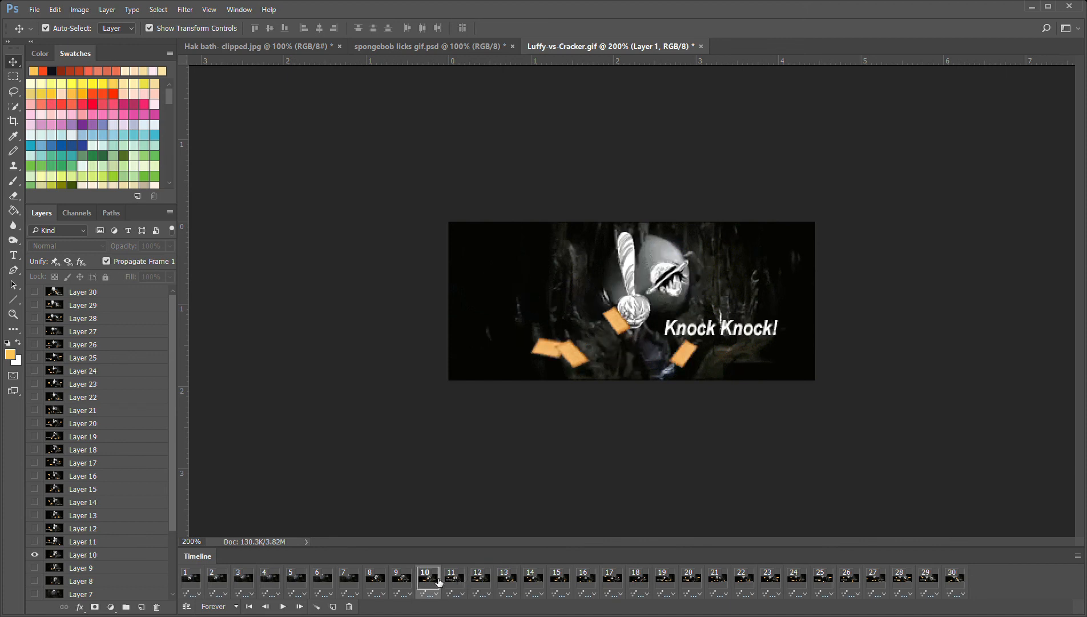
pyautogui.click(462, 585)
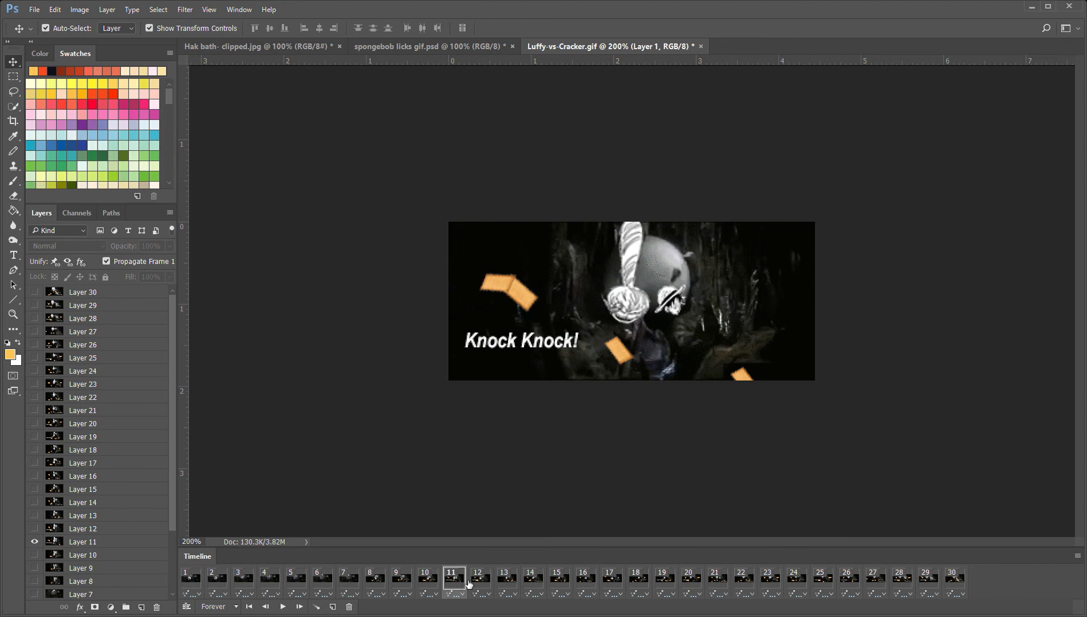
pyautogui.click(441, 583)
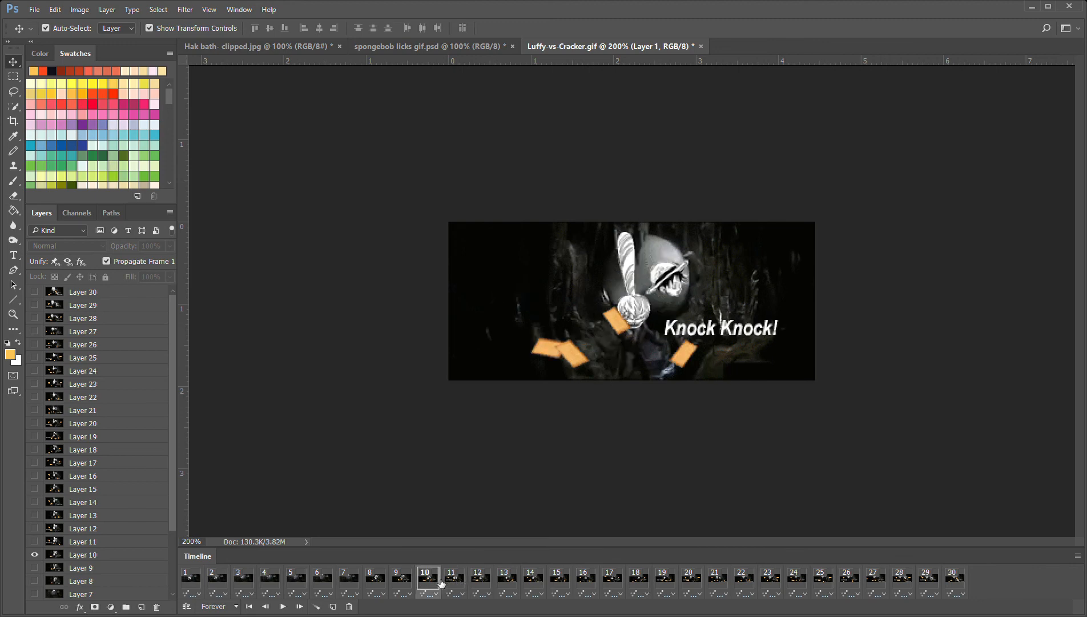
pyautogui.click(458, 582)
# Step through frames 12 to 18 to examine how the characters, papers and text shift from frame to frame
pyautogui.click(480, 583)
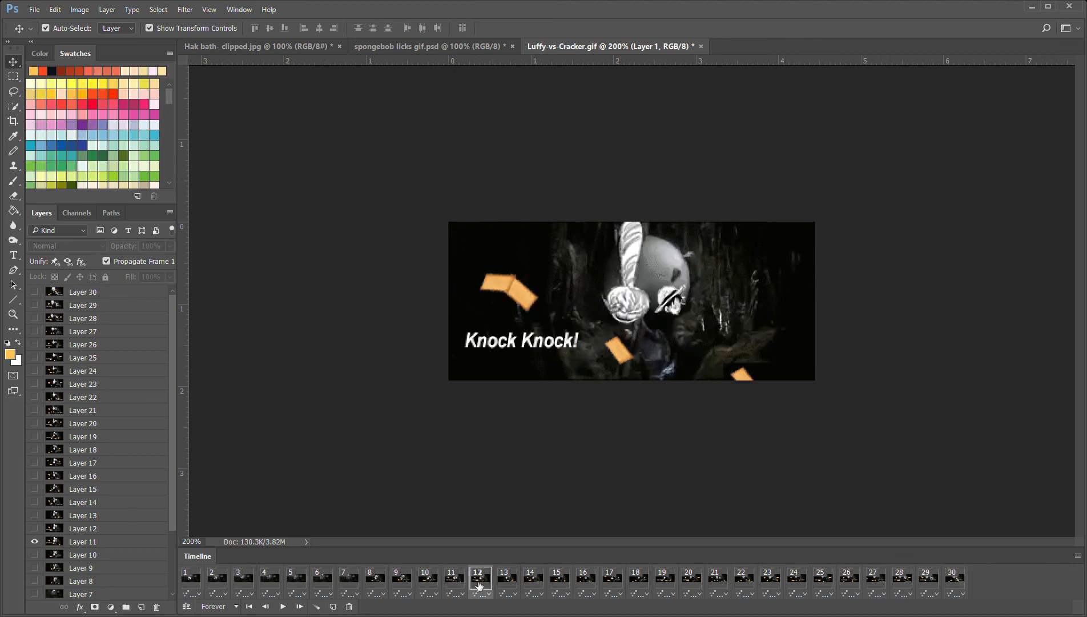
pyautogui.click(508, 586)
pyautogui.click(537, 587)
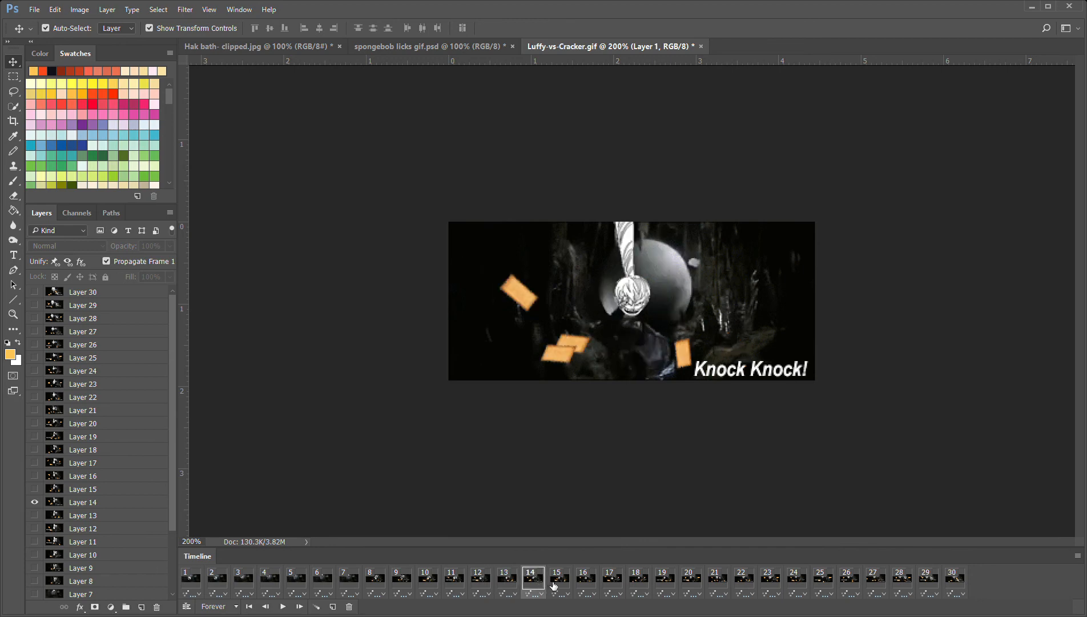
pyautogui.click(554, 583)
pyautogui.click(594, 587)
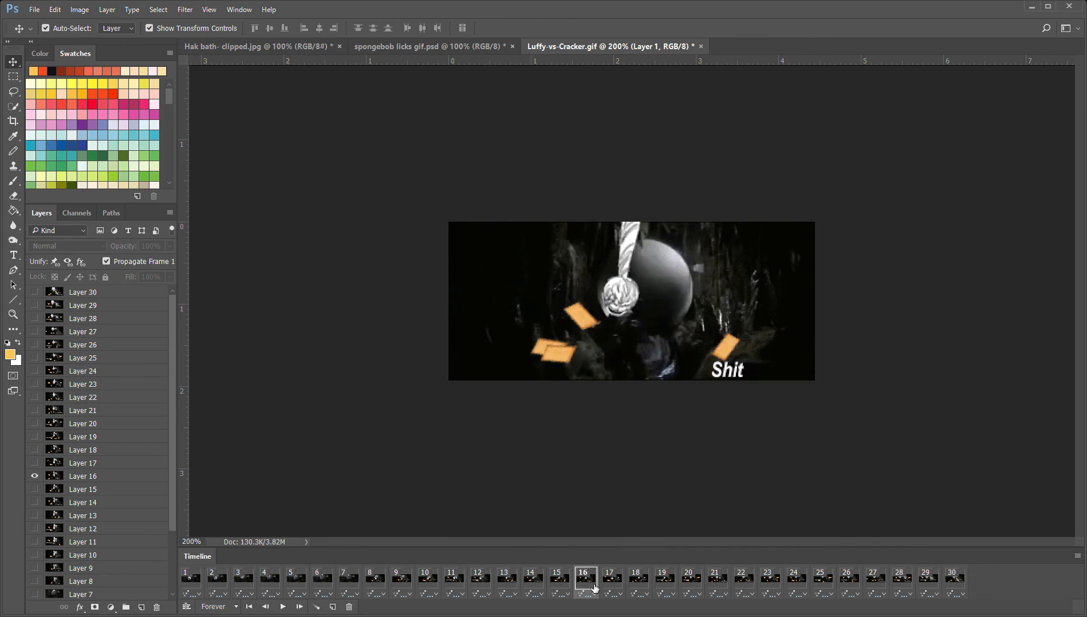
pyautogui.click(622, 584)
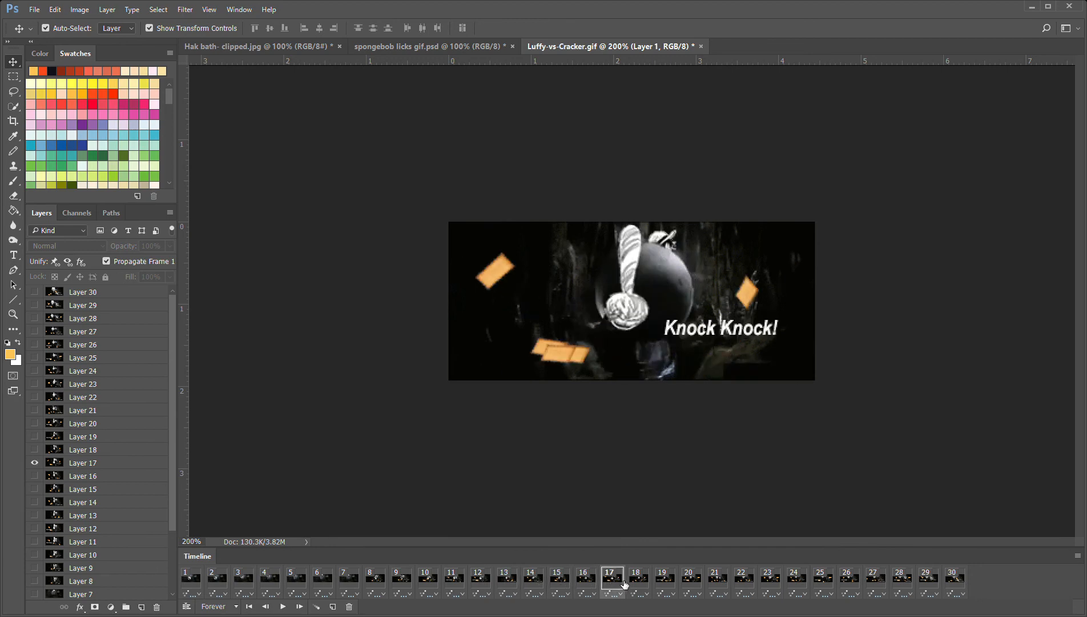
pyautogui.click(649, 579)
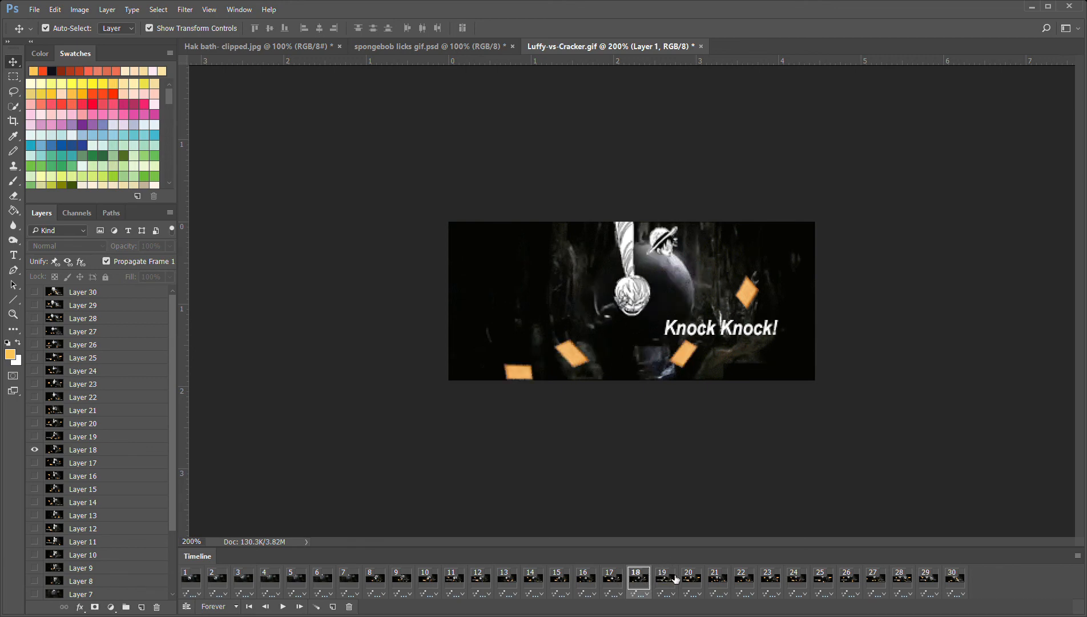
# Compare frame 1 with frame 17, and examine the frames from 17 up to 20
pyautogui.click(196, 582)
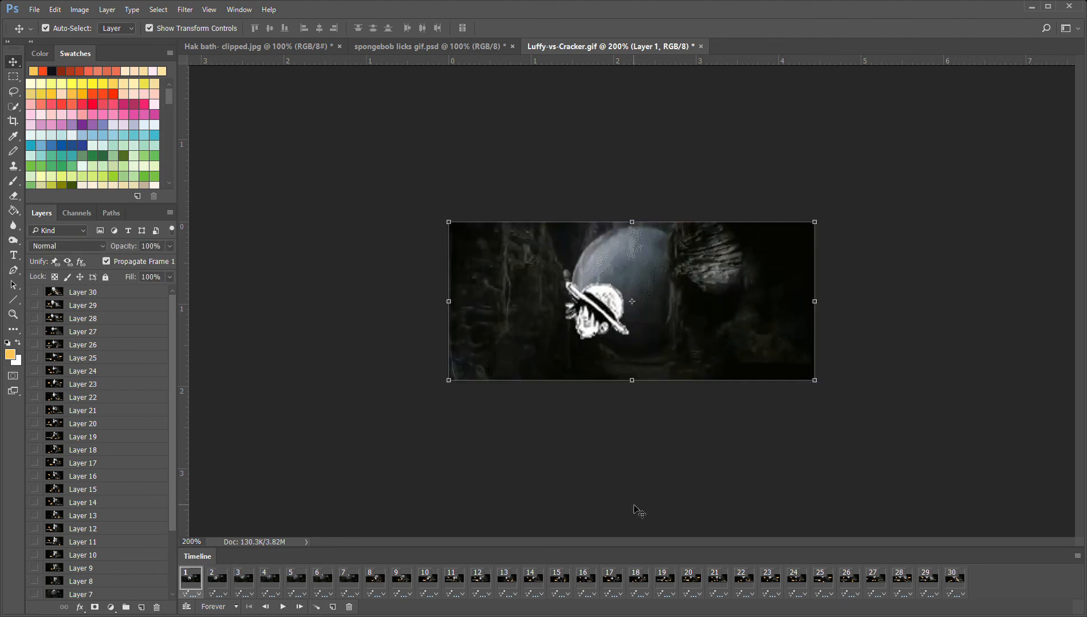
pyautogui.click(615, 578)
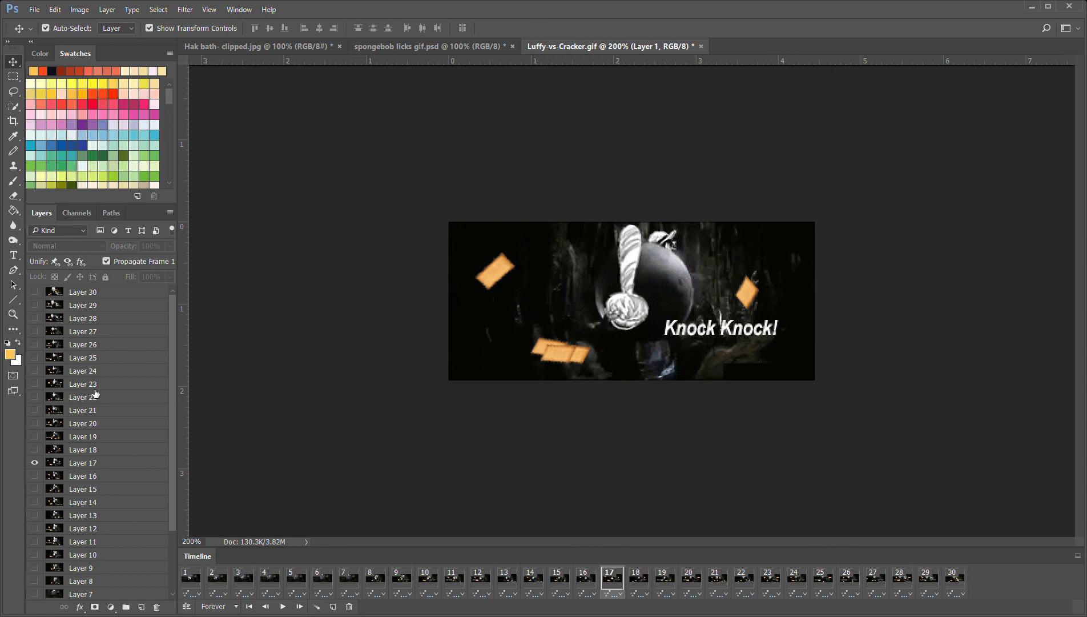
pyautogui.click(646, 578)
pyautogui.click(675, 579)
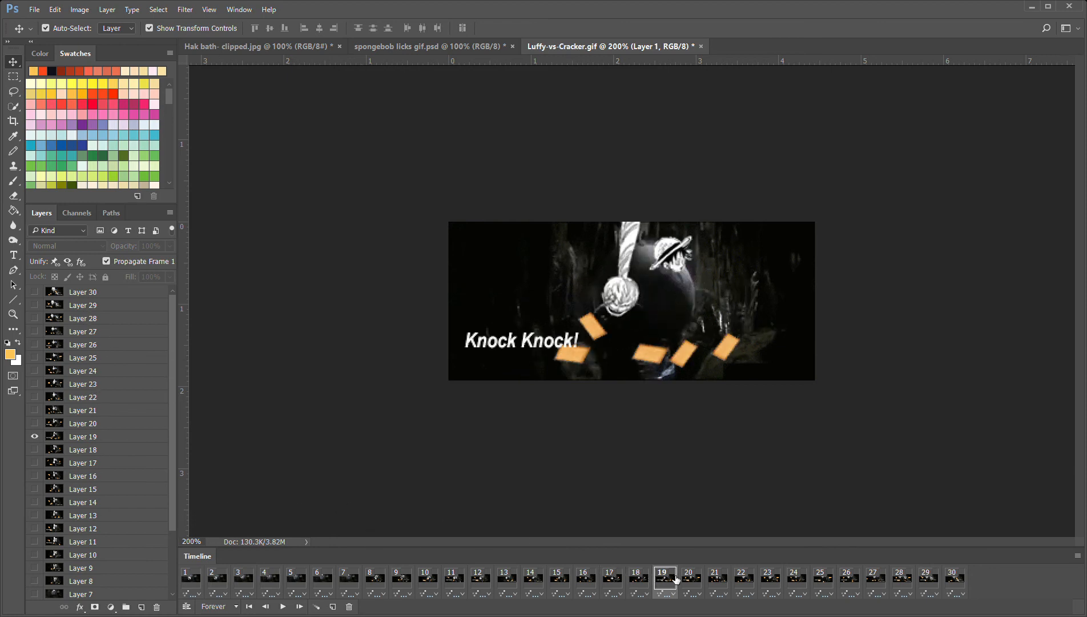
pyautogui.click(699, 580)
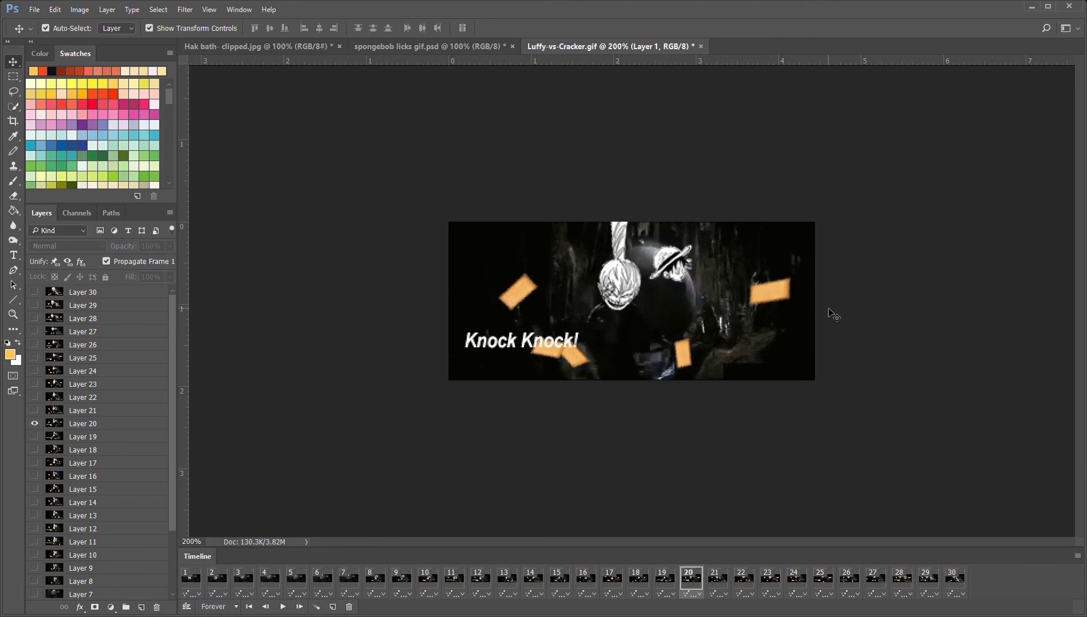
# Step through frames 21 to 29 to examine the growing head, the moving straw-hat character and the shifting papers and text
pyautogui.click(720, 580)
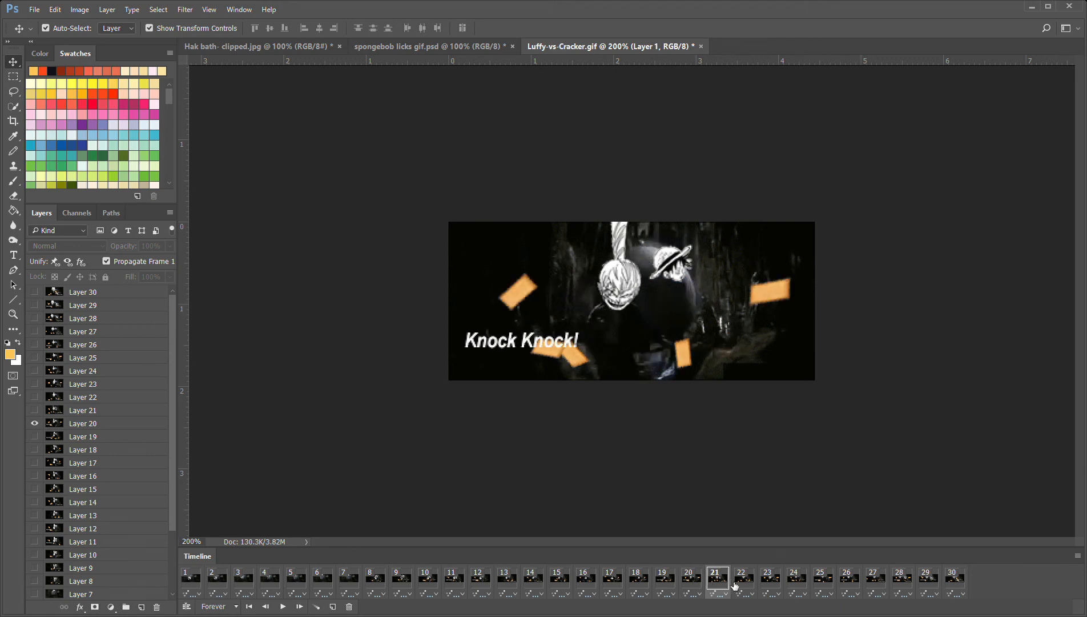
pyautogui.click(749, 582)
pyautogui.click(771, 579)
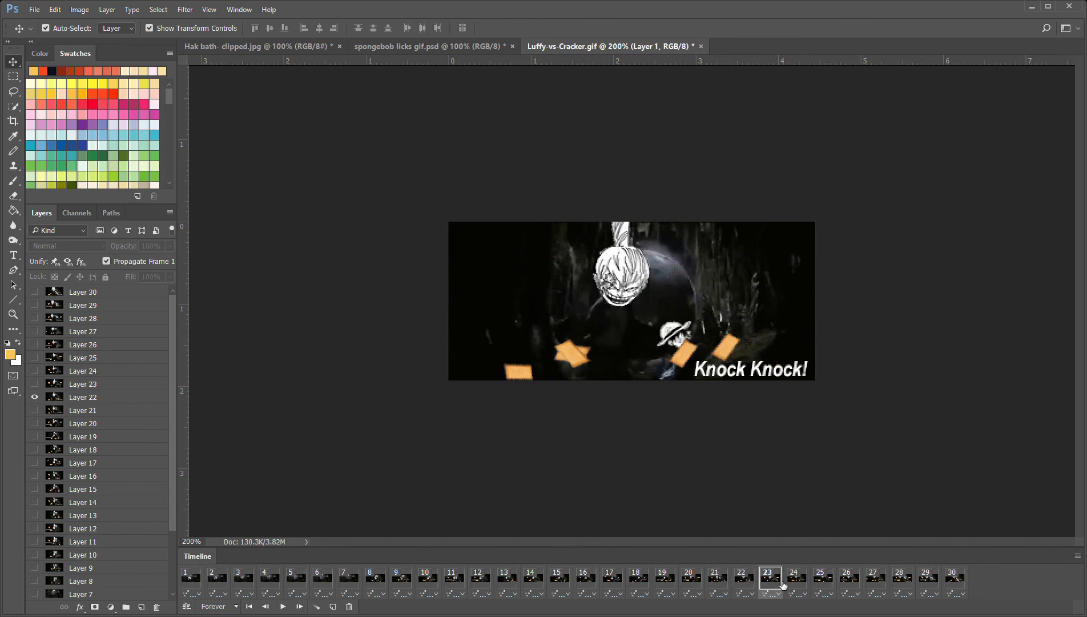
pyautogui.click(805, 582)
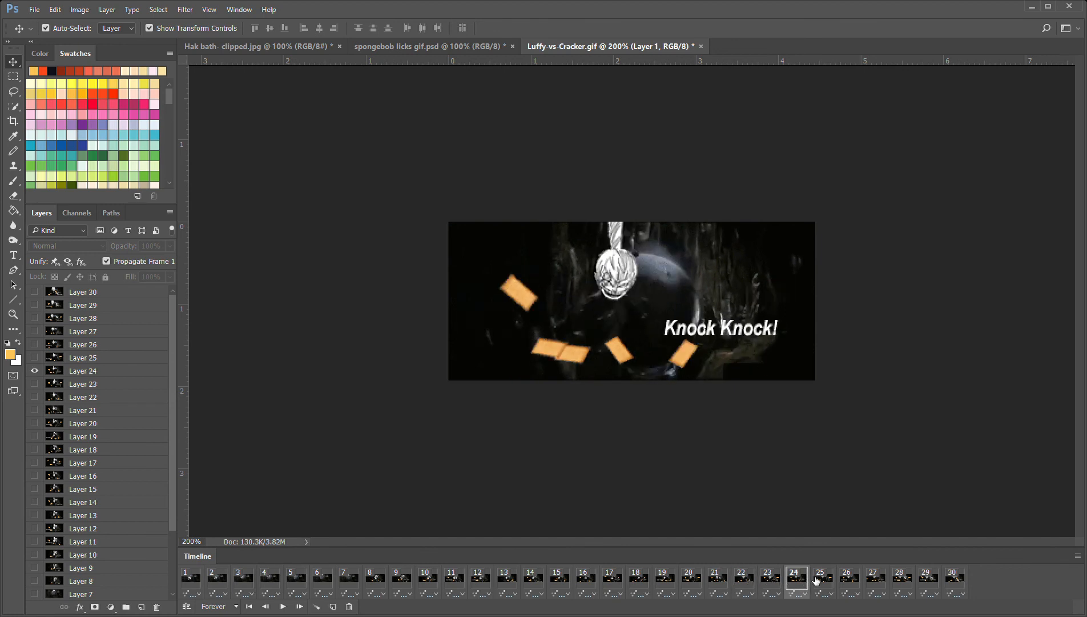
pyautogui.click(829, 578)
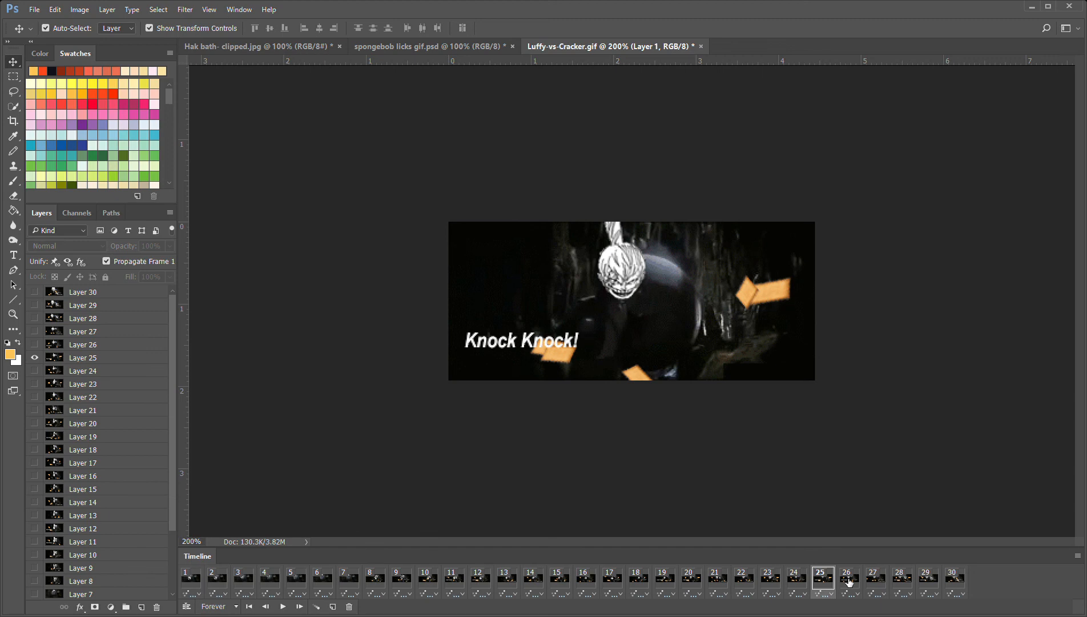
pyautogui.click(848, 581)
pyautogui.click(874, 587)
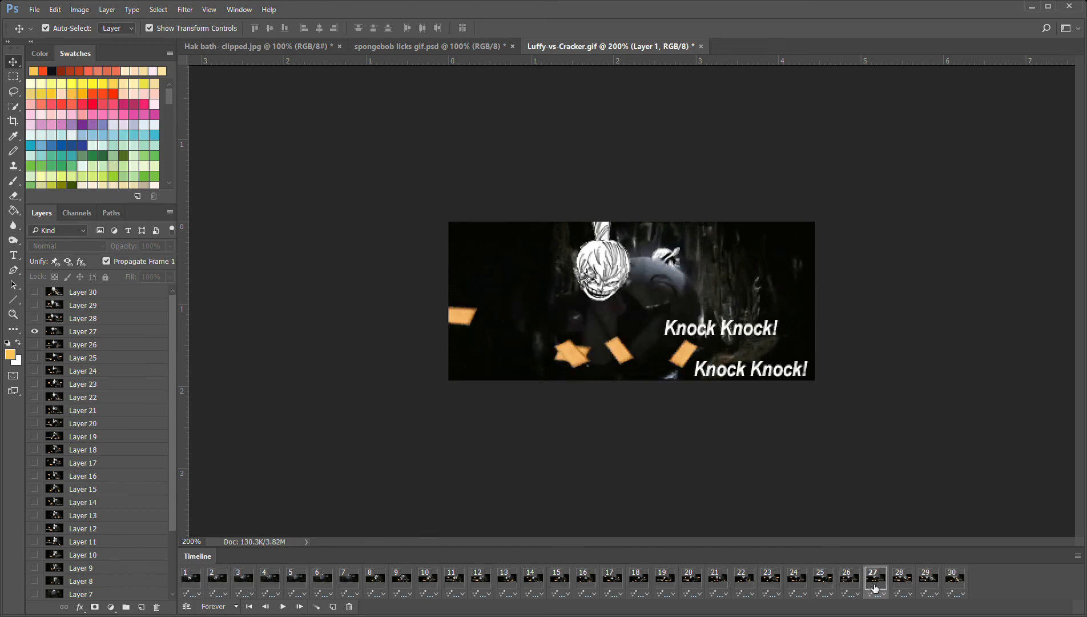
pyautogui.click(907, 584)
pyautogui.click(930, 584)
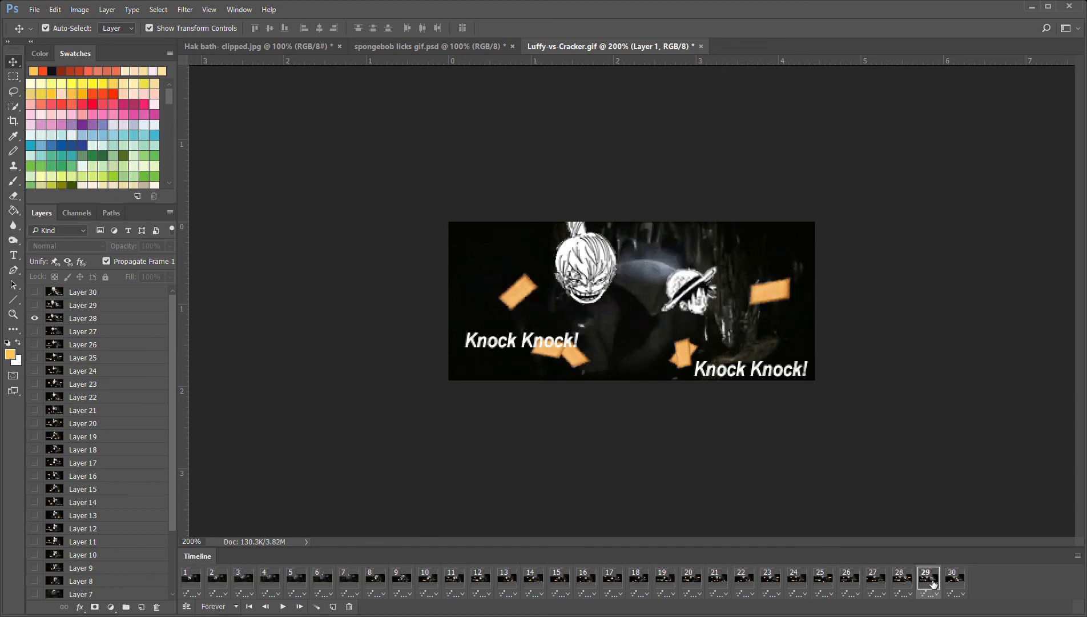
# Compare frames 30, 1, 10 and 17 of Luffy-vs-Cracker.gif, and examine the layer stack against the first three frames
pyautogui.click(967, 584)
pyautogui.click(196, 588)
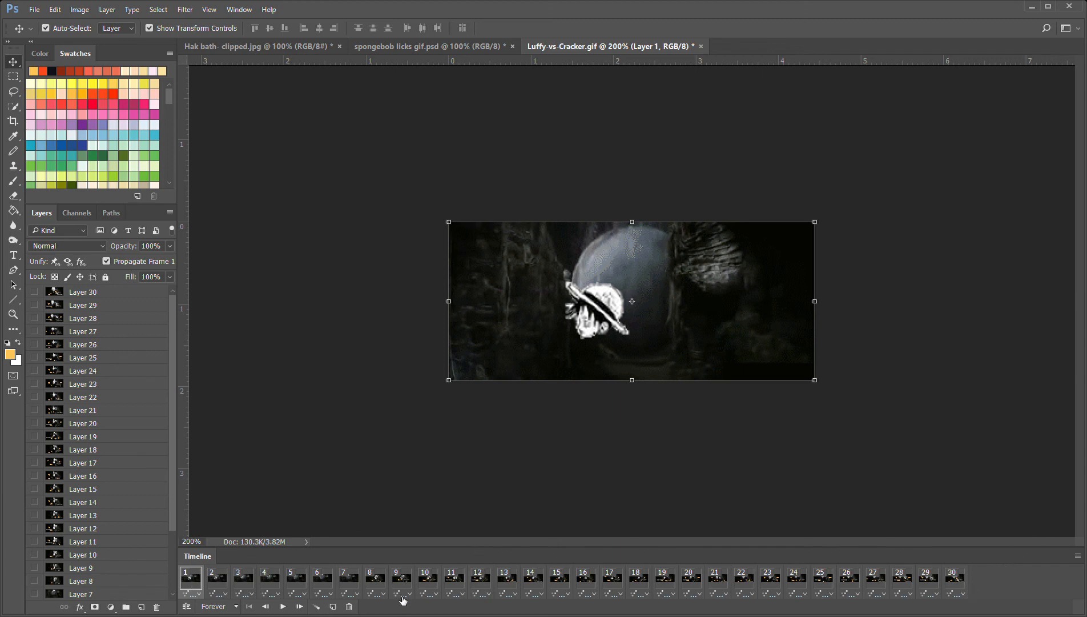
pyautogui.click(438, 582)
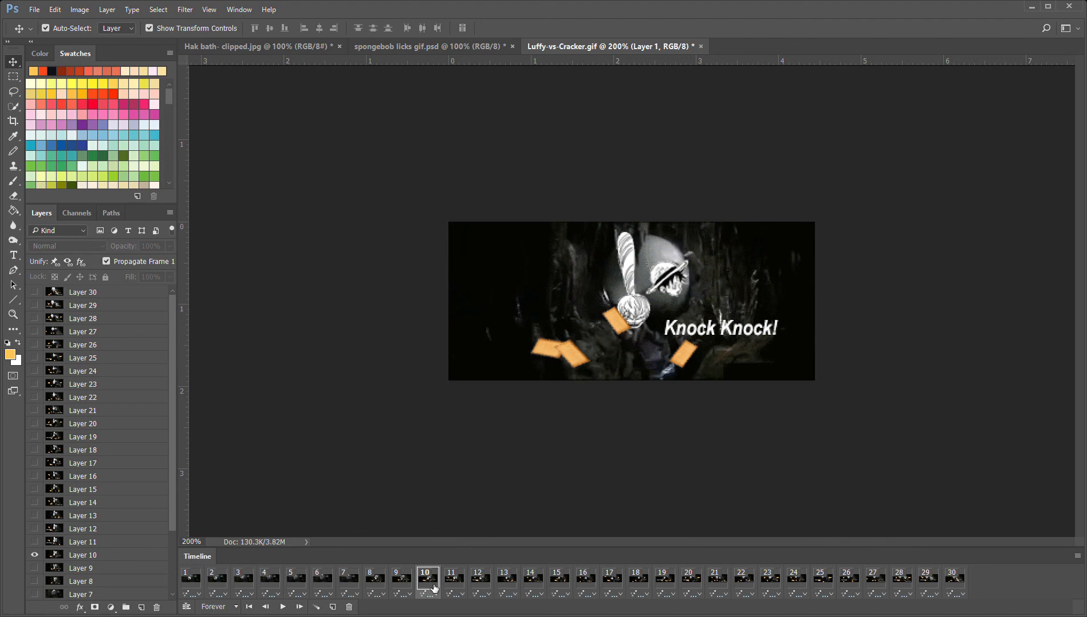
pyautogui.click(617, 581)
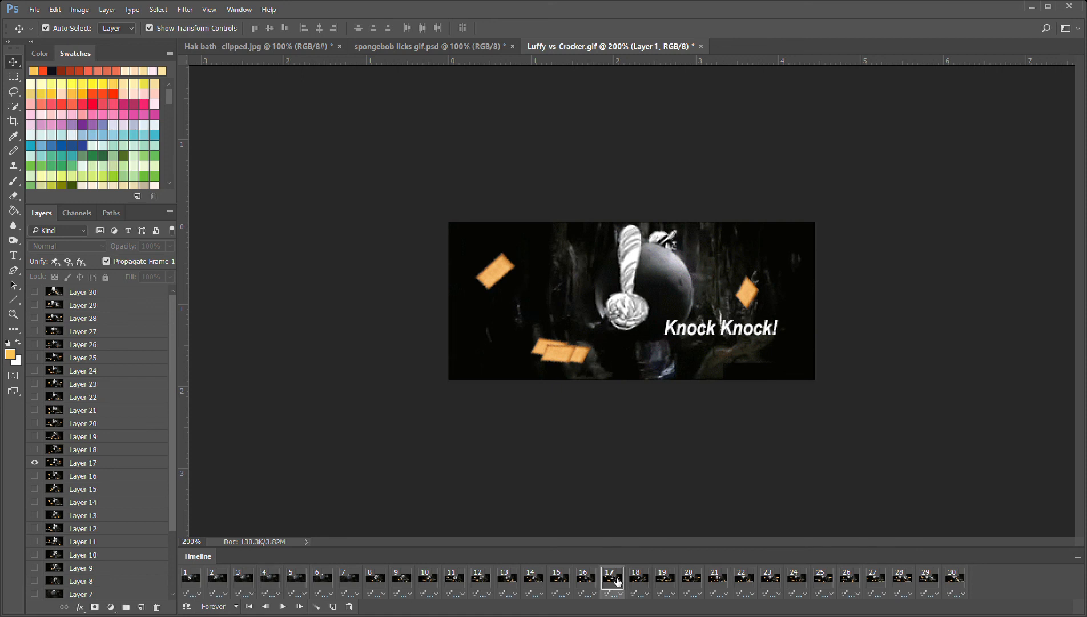
pyautogui.click(434, 587)
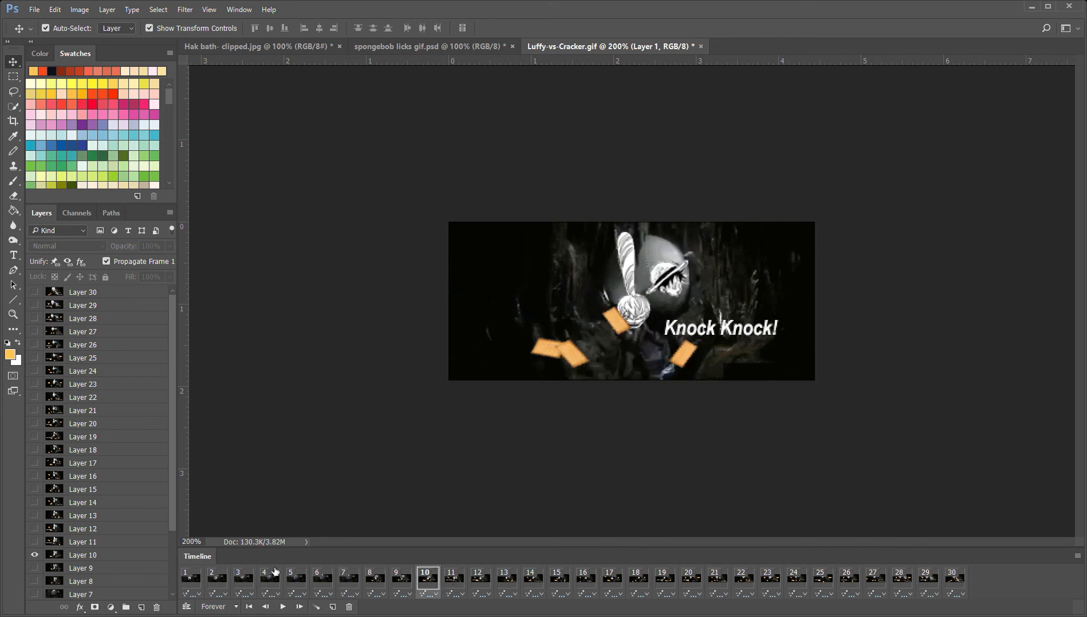
pyautogui.click(195, 586)
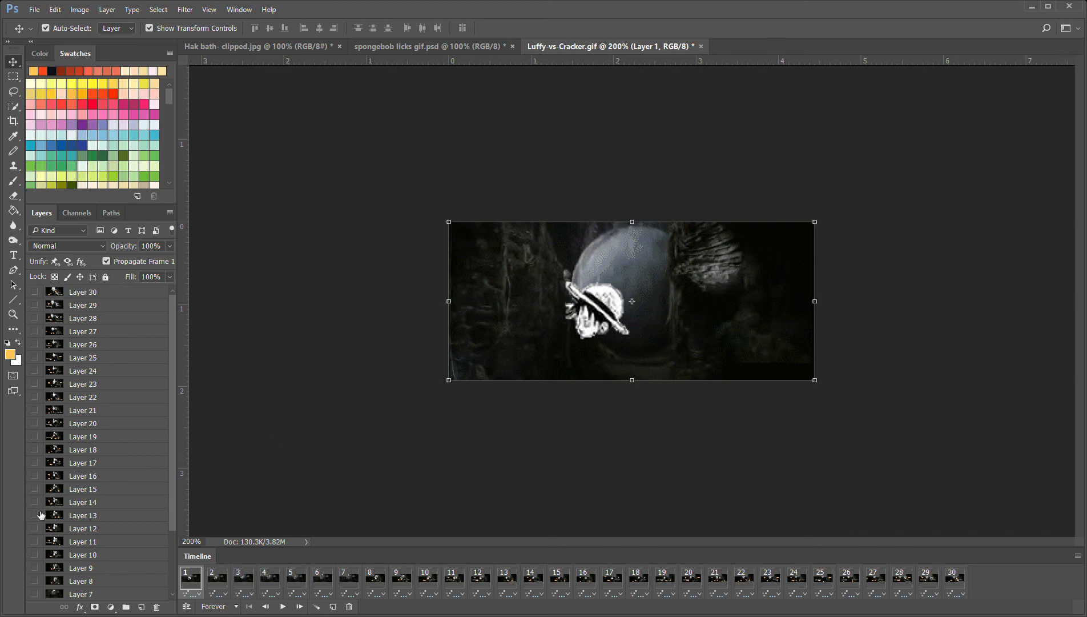
pyautogui.scroll(-3, 41, 515)
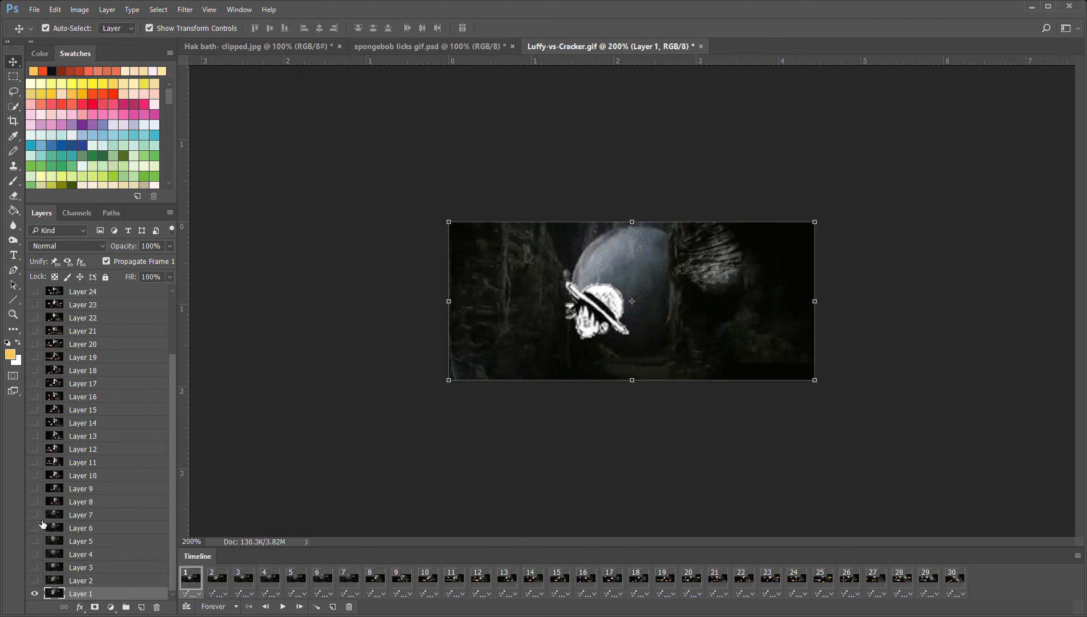
pyautogui.click(225, 582)
pyautogui.click(240, 580)
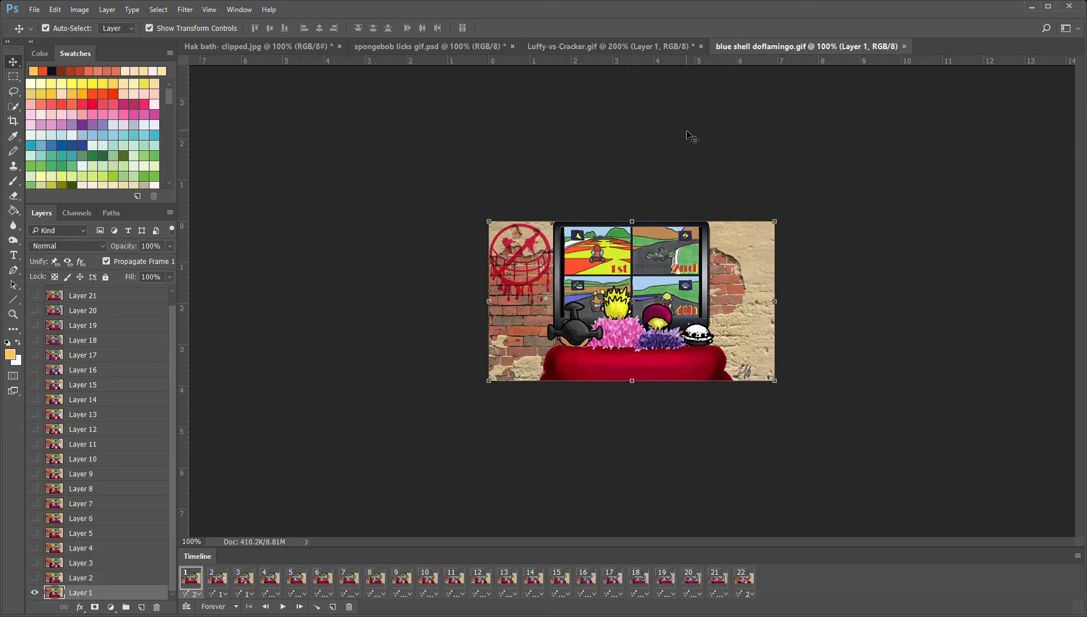
# Examine the first two frames of blue shell doflamingo.gif at 200% zoom and play its animation
pyautogui.hotkey('ctrl', '+')
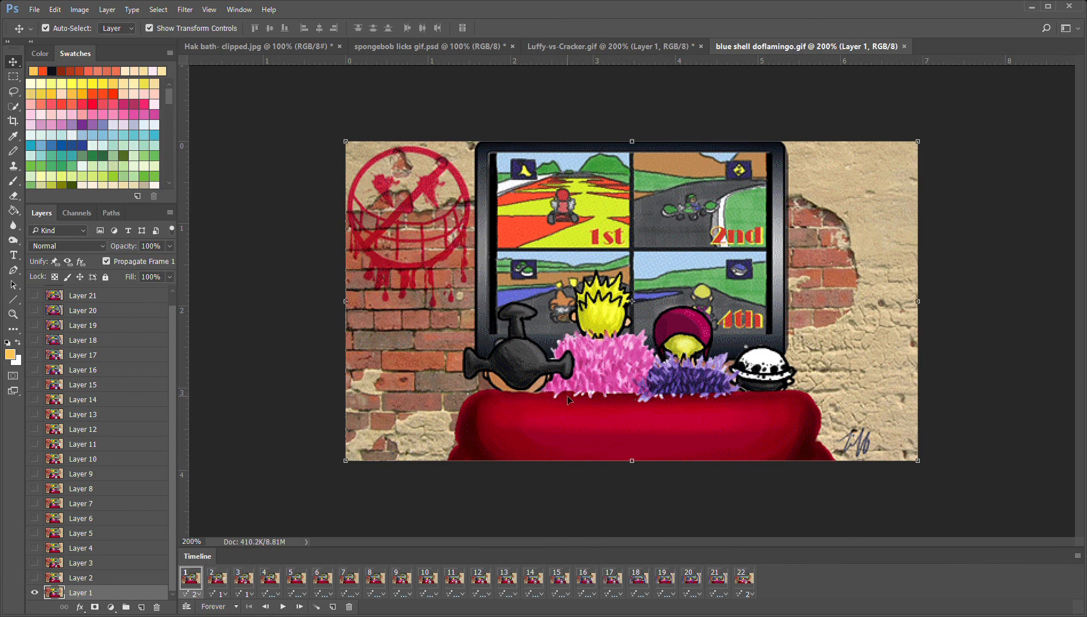
pyautogui.click(224, 587)
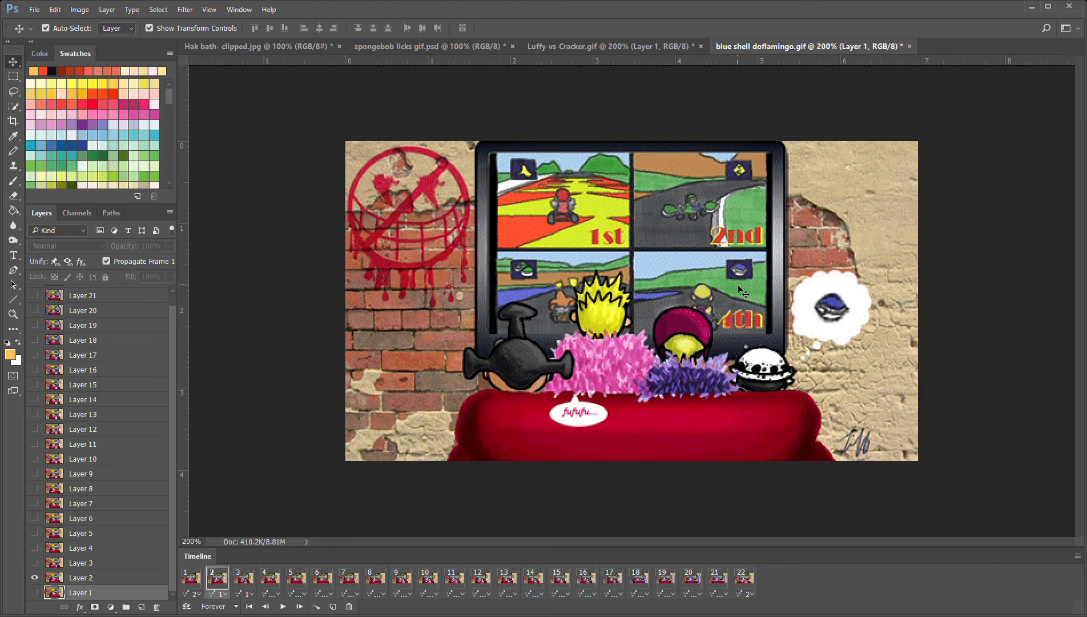
pyautogui.click(194, 579)
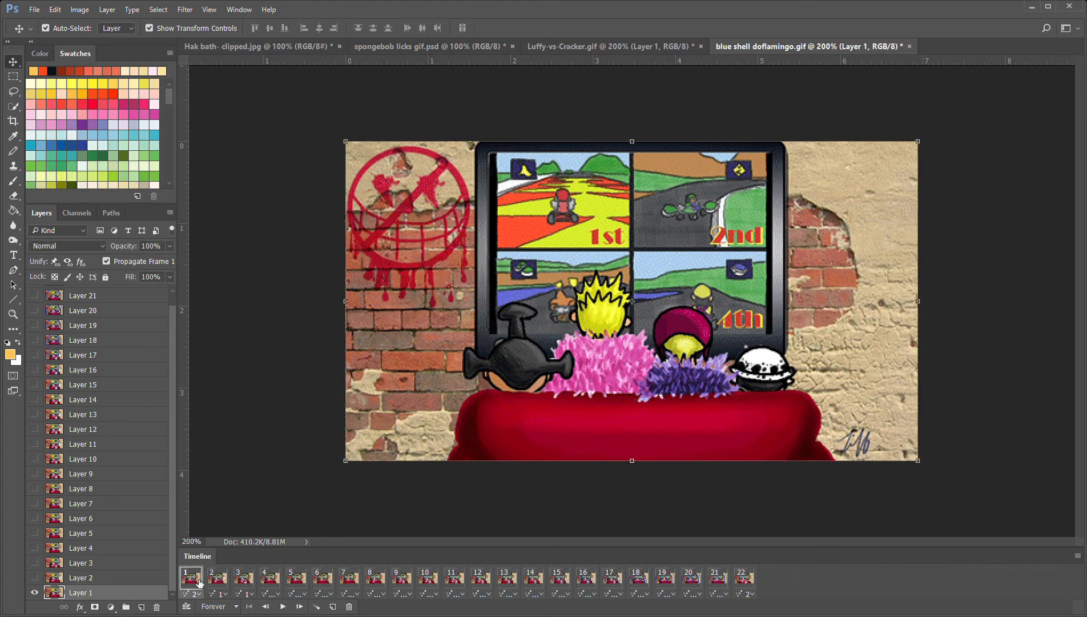
pyautogui.click(282, 606)
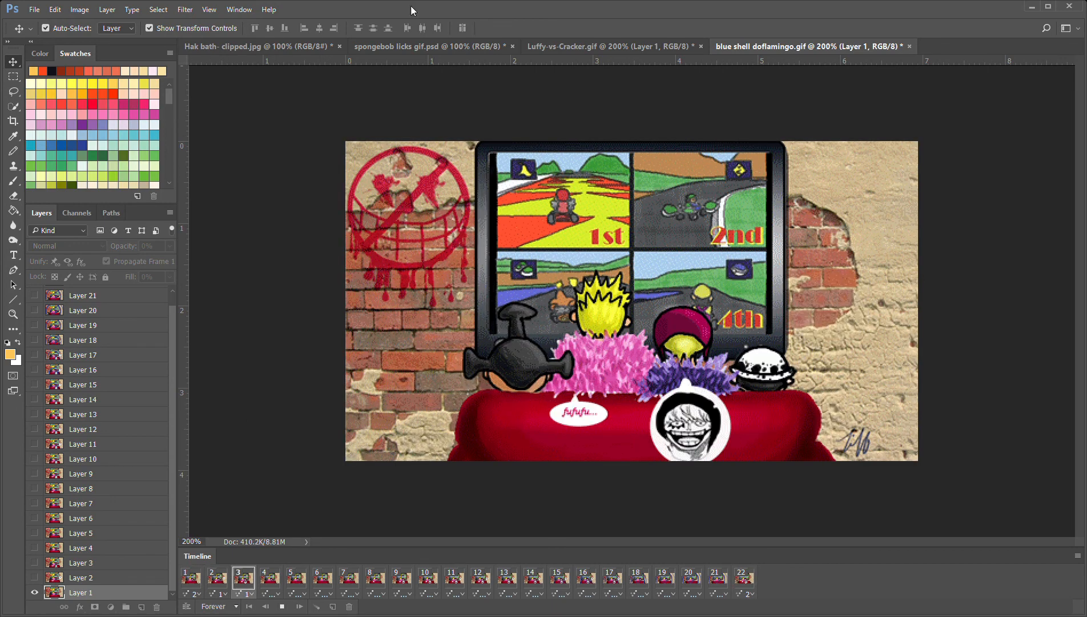
# Look over the open Hak bath- clipped.jpg and spongebob licks gif.psd documents
pyautogui.click(278, 47)
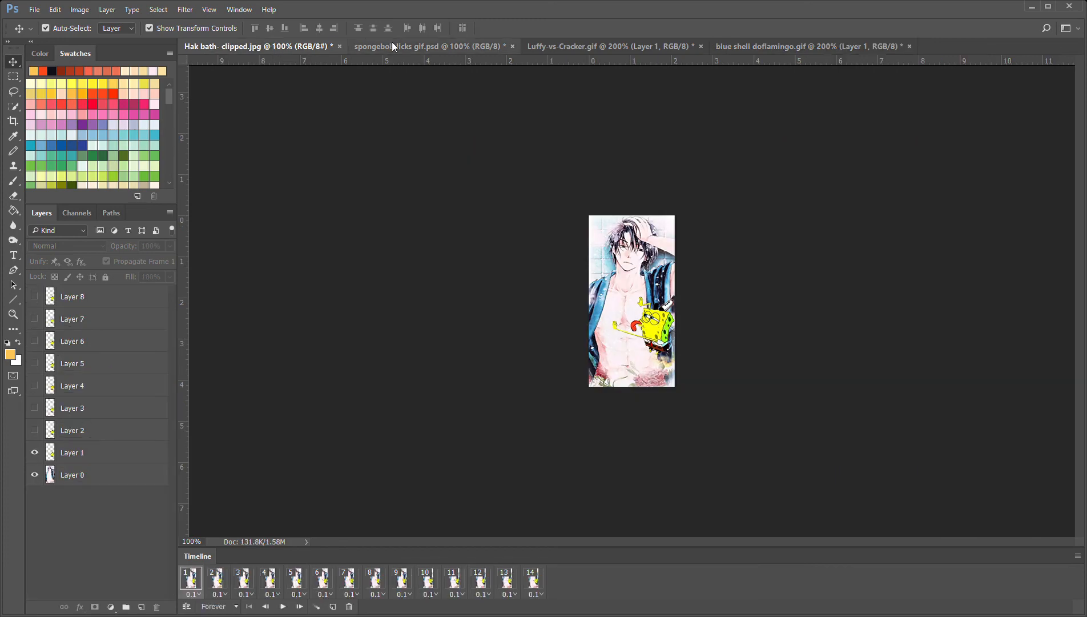
pyautogui.click(392, 44)
pyautogui.click(272, 46)
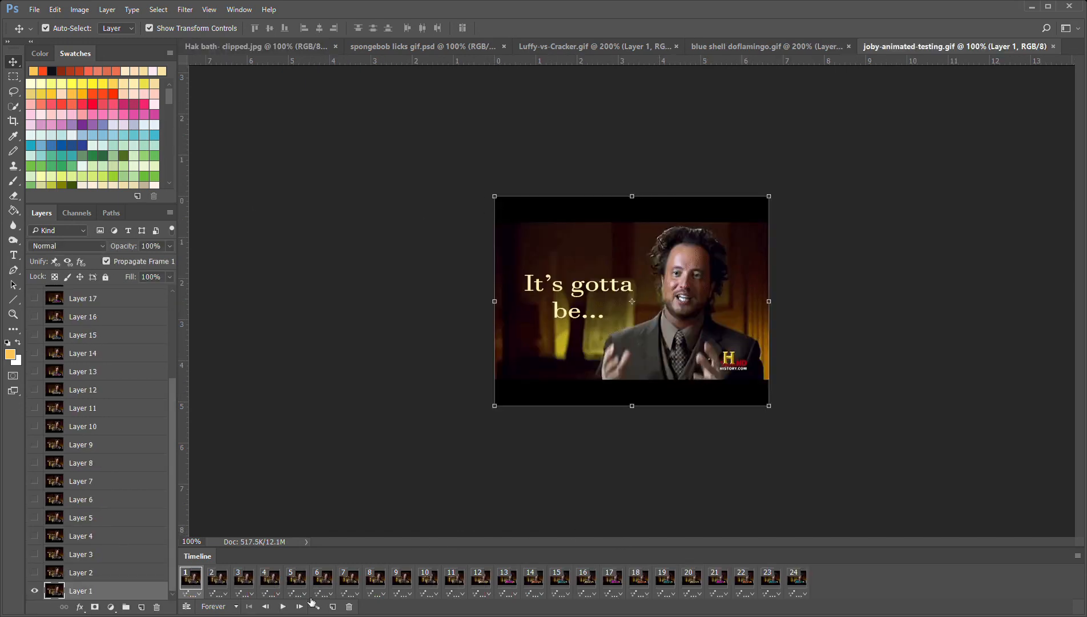
# Preview the joby-animated-testing.gif animation, and examine frames 11 to 13 together with the layer stack
pyautogui.click(283, 606)
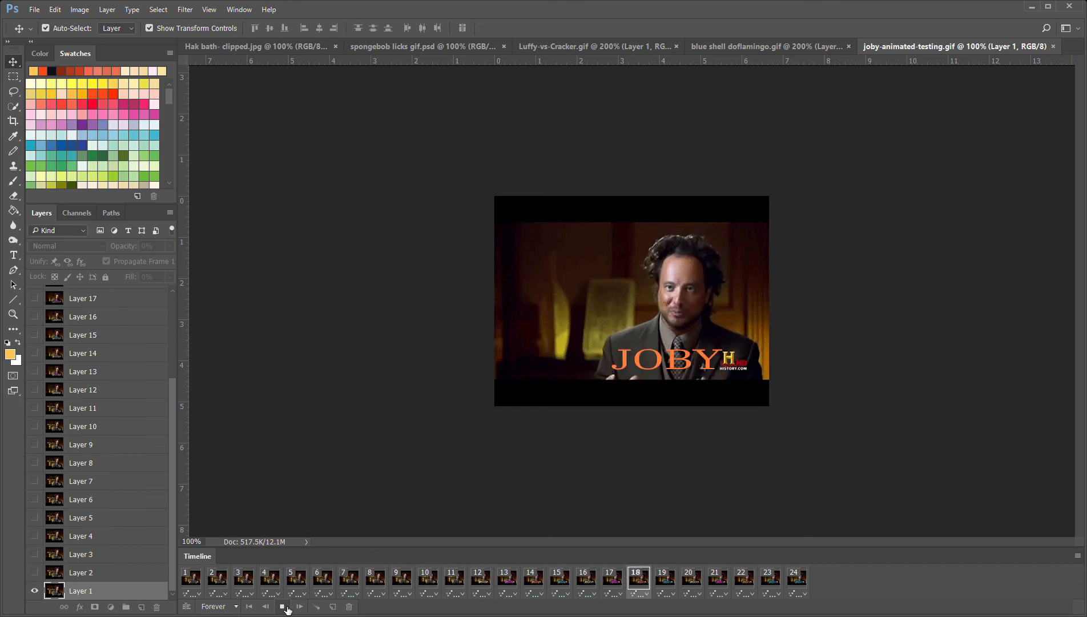
pyautogui.click(284, 606)
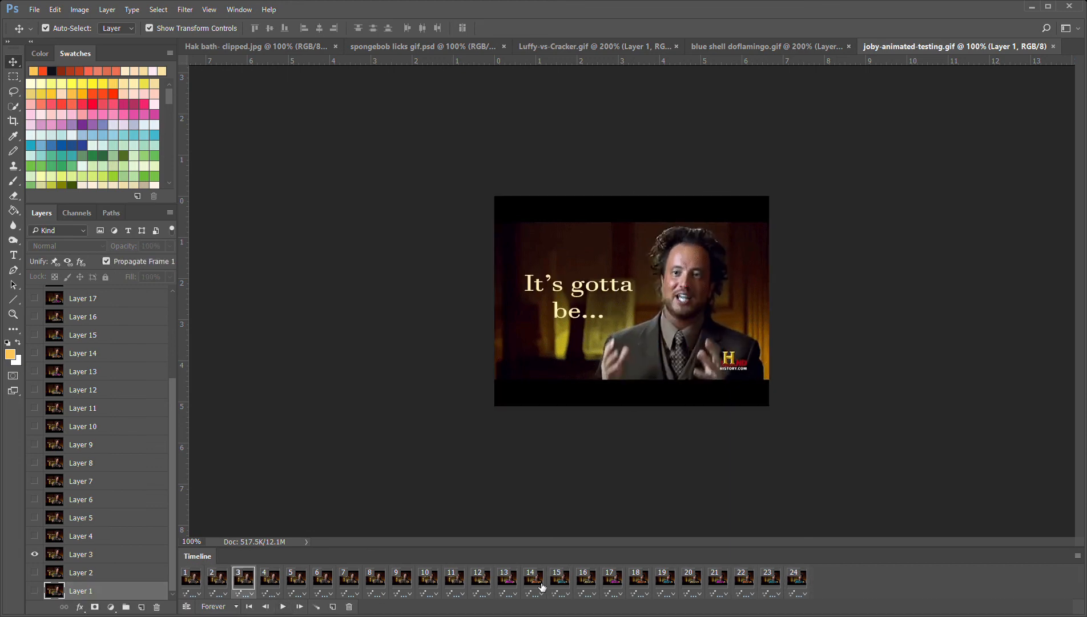
pyautogui.click(460, 582)
pyautogui.click(480, 581)
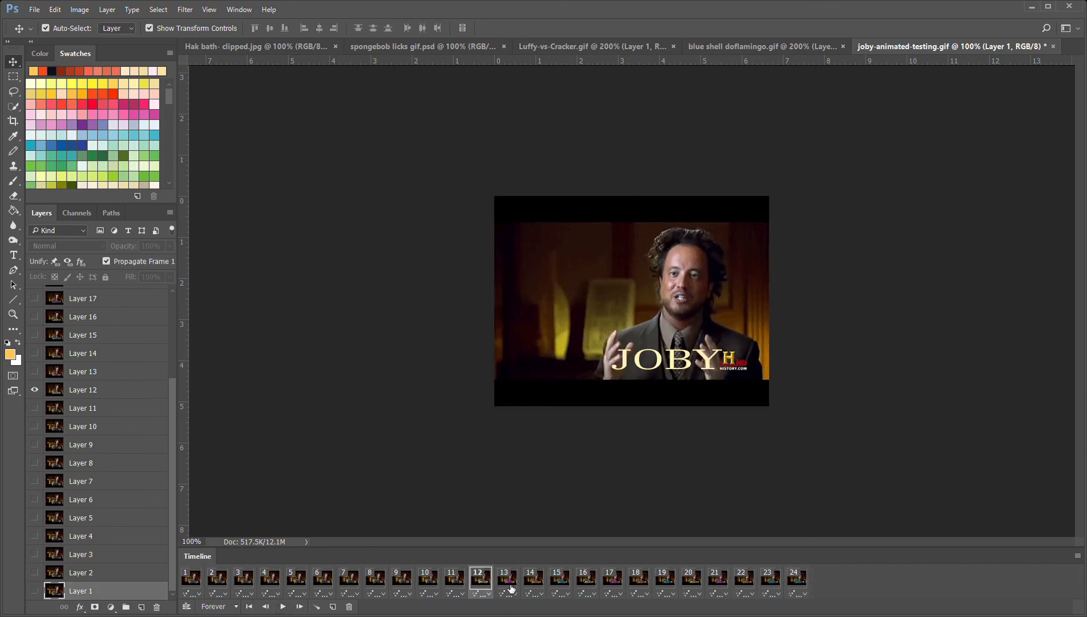
pyautogui.click(507, 580)
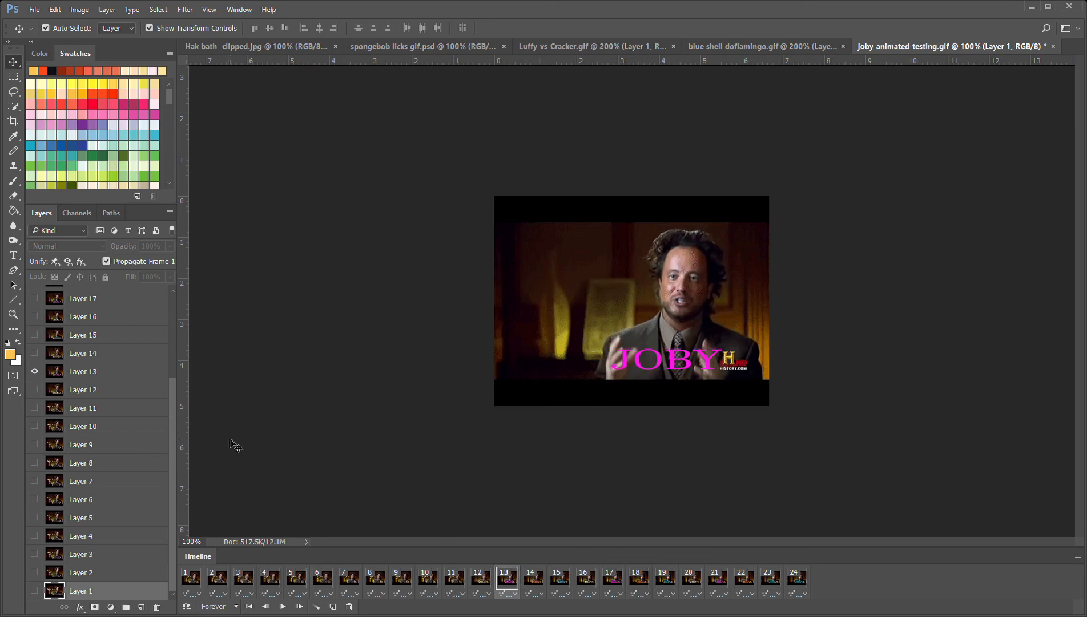
pyautogui.scroll(3, 46, 372)
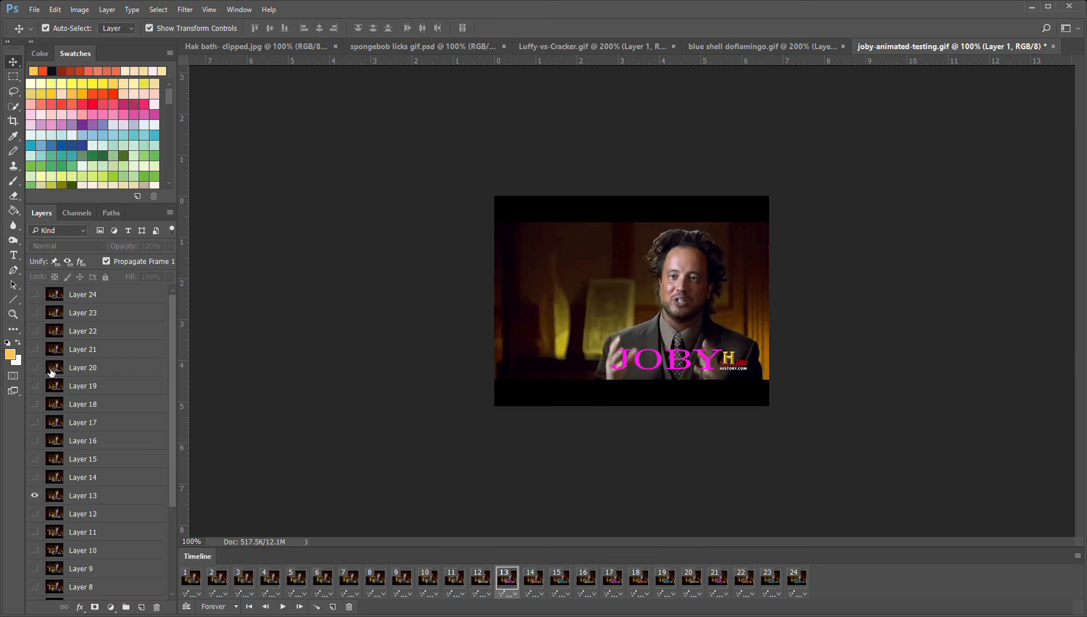
pyautogui.moveTo(174, 344); pyautogui.dragTo(175, 278)
pyautogui.click(308, 362)
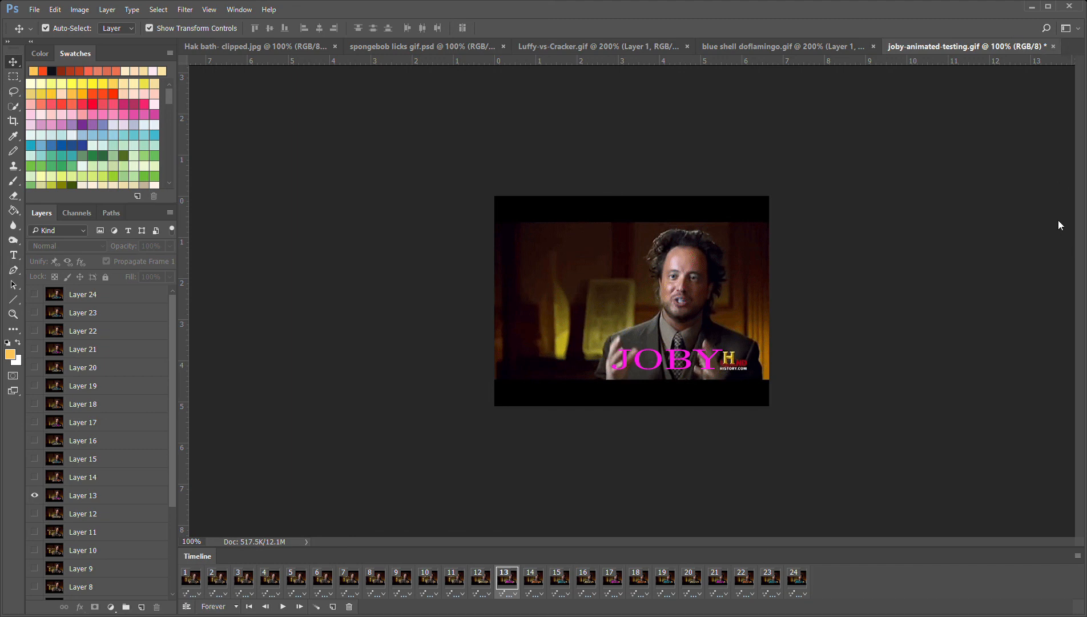
# Step through frames 12 to 16 to examine how the caption's colour changes from frame to frame
pyautogui.click(492, 585)
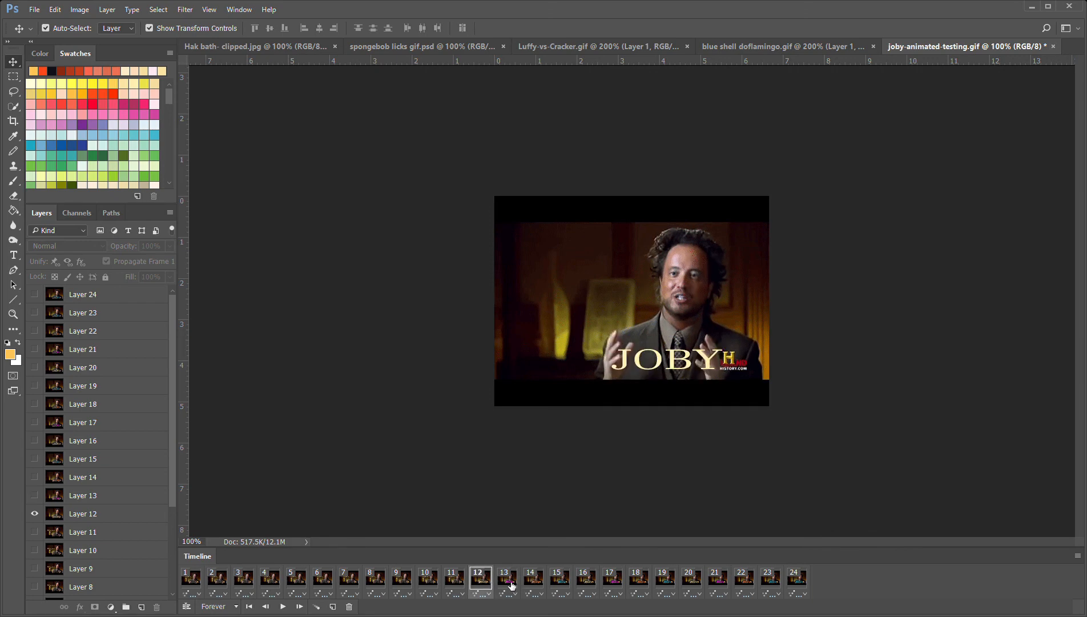
pyautogui.click(512, 585)
pyautogui.click(540, 588)
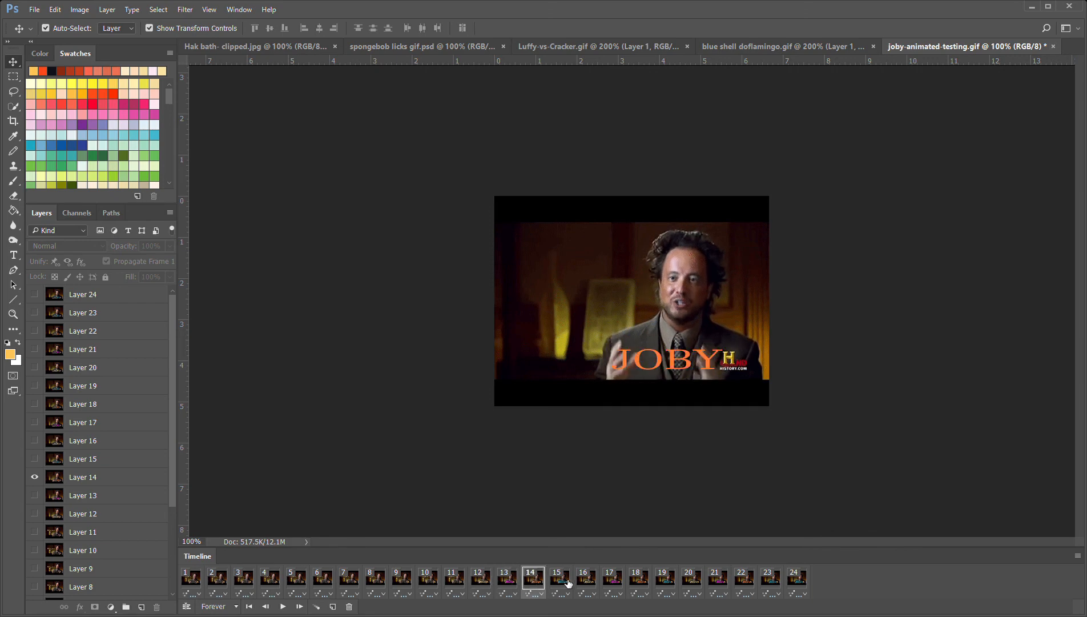
pyautogui.click(568, 582)
pyautogui.click(593, 584)
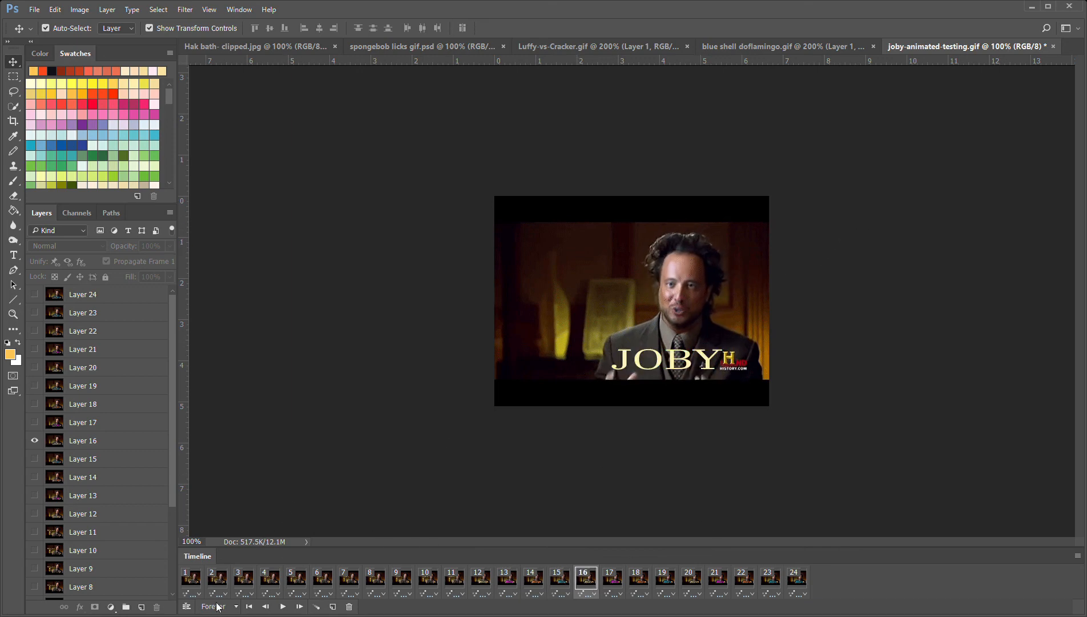
# Play the caption animation again, stop it and close joby-animated-testing.gif
pyautogui.click(285, 607)
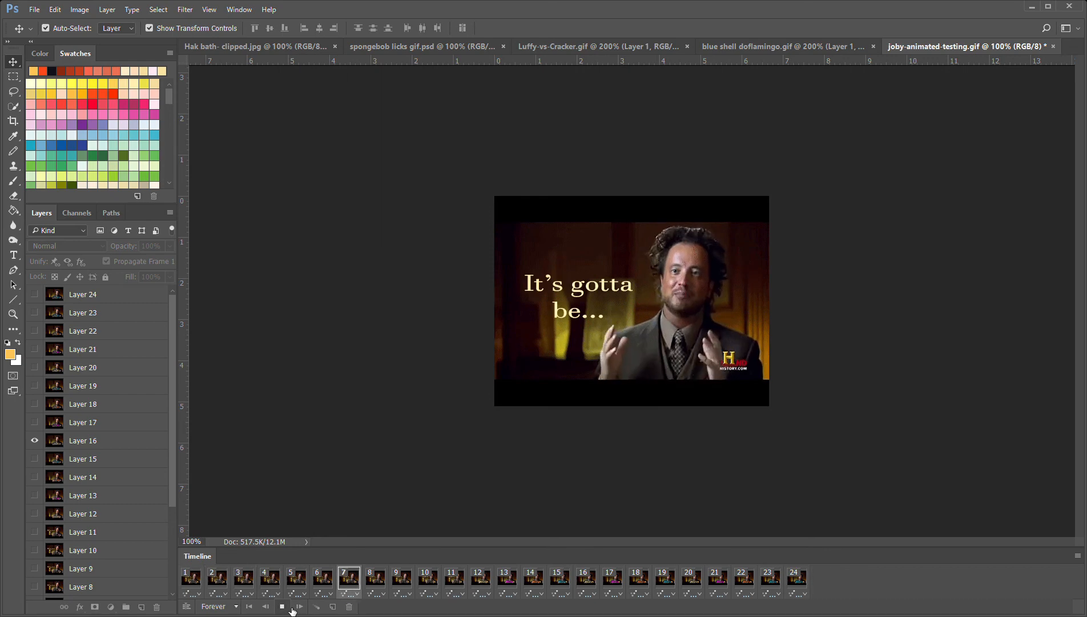
pyautogui.click(283, 608)
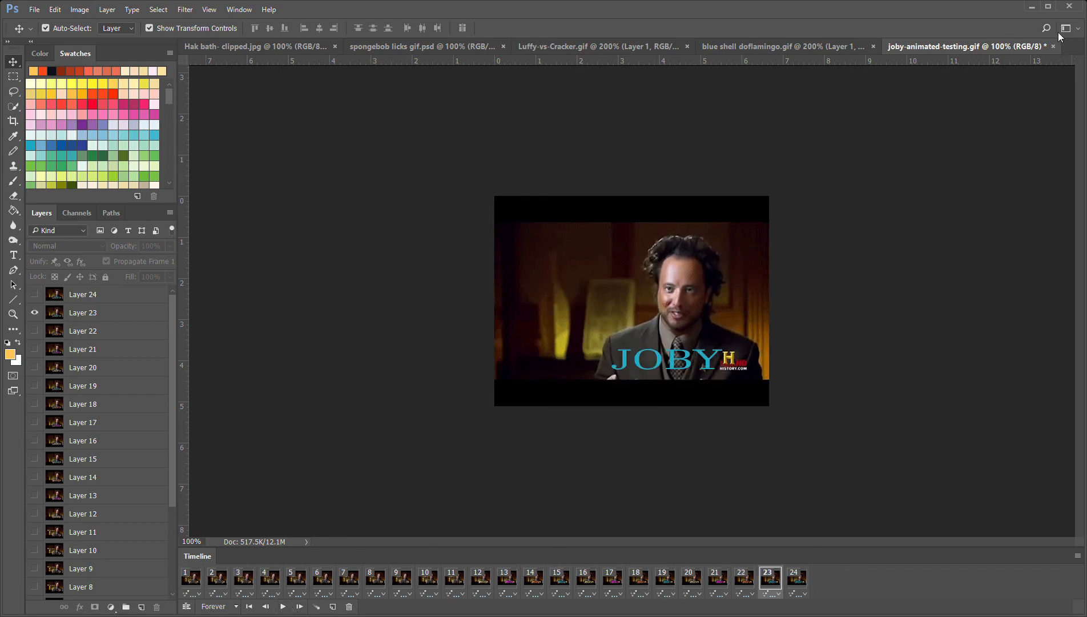
pyautogui.hotkey('ctrl', 'w')
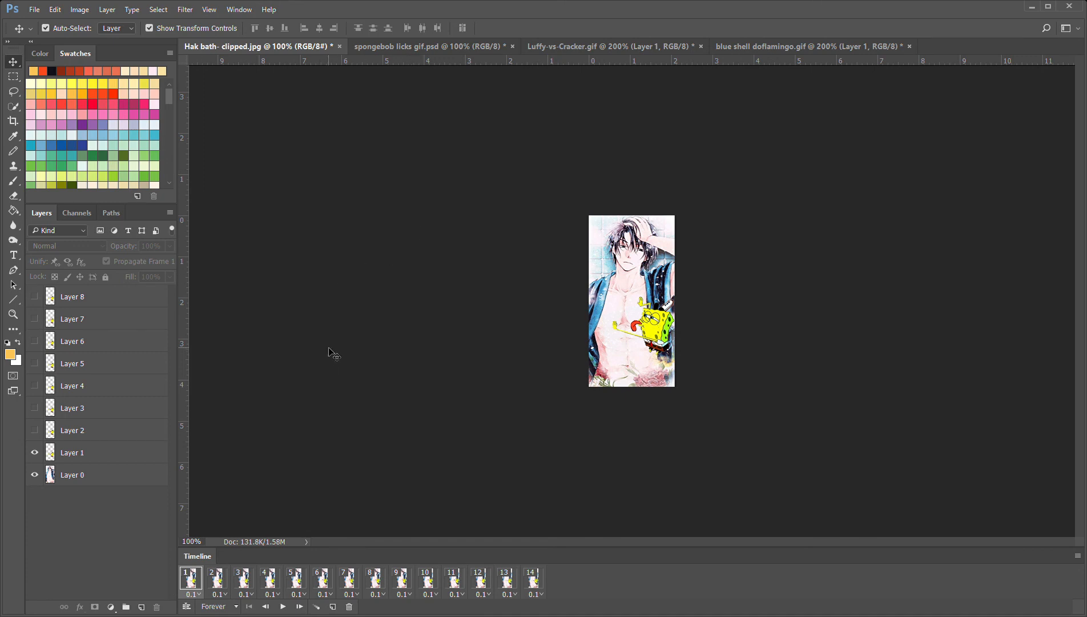
# Return to Luffy-vs-Cracker.gif, play its full animation and review its layers
pyautogui.click(398, 45)
pyautogui.click(574, 46)
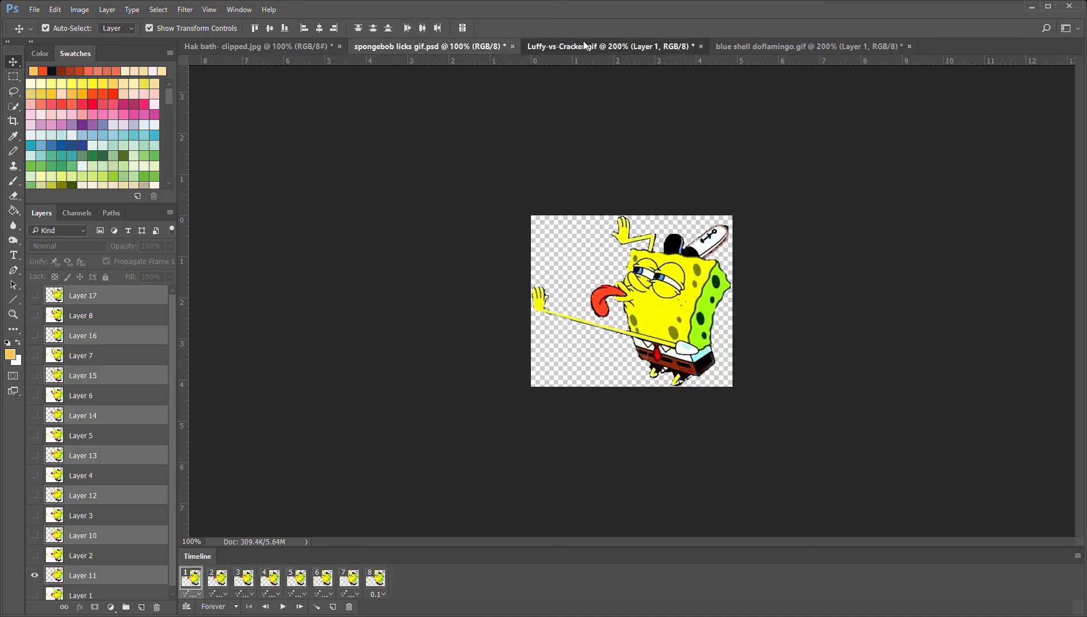
pyautogui.click(282, 606)
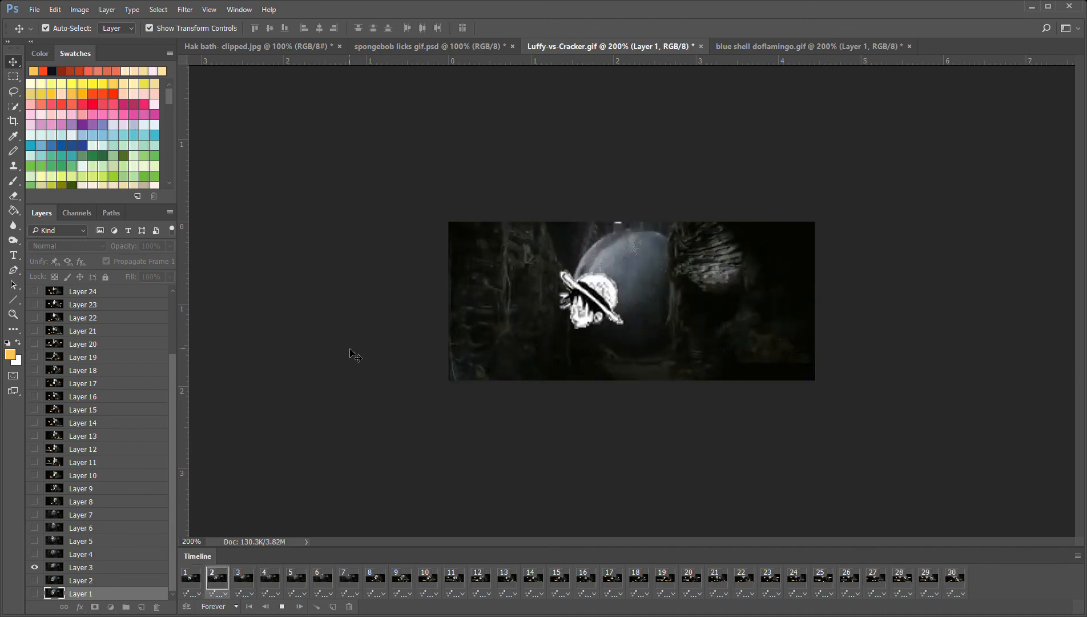
pyautogui.scroll(2, 109, 372)
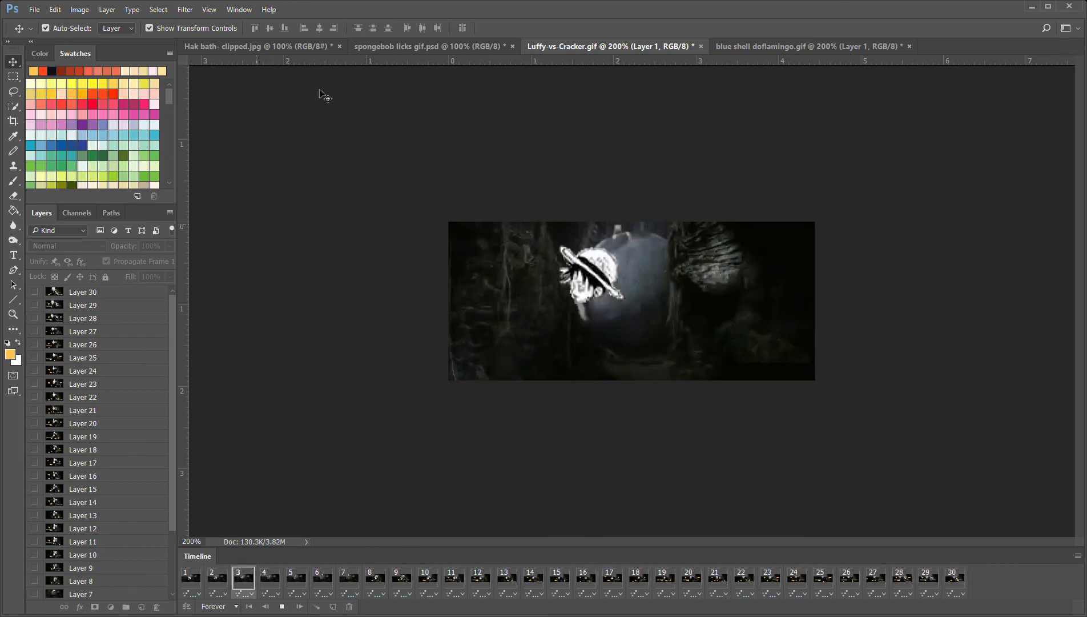
# Return to Hak bath- clipped.jpg by way of the SpongeBob document and play the fourteen-frame animation
pyautogui.click(366, 49)
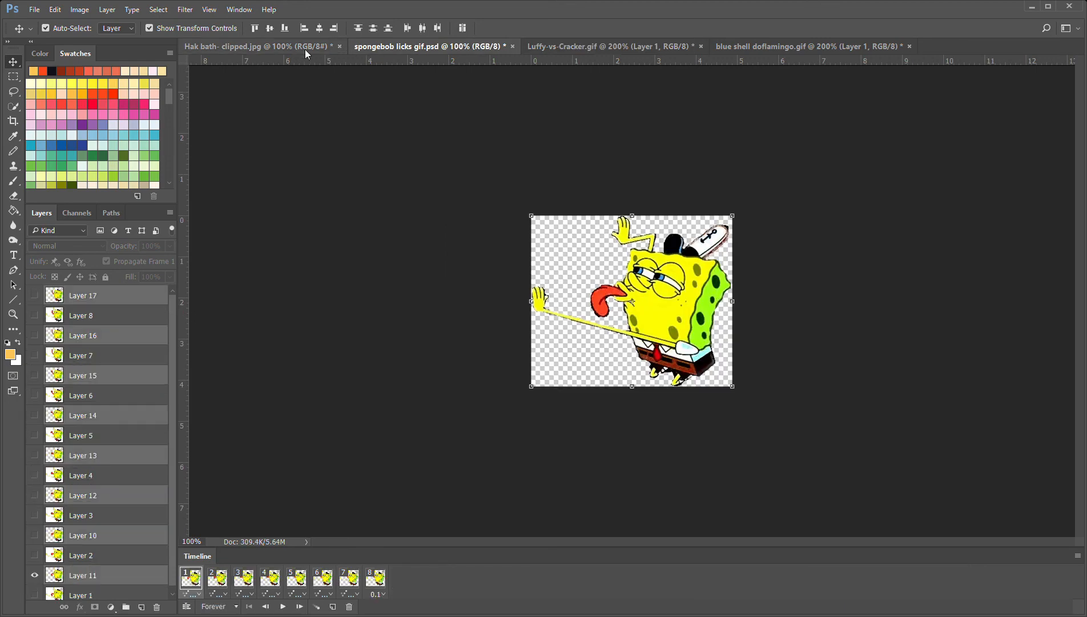
pyautogui.click(305, 49)
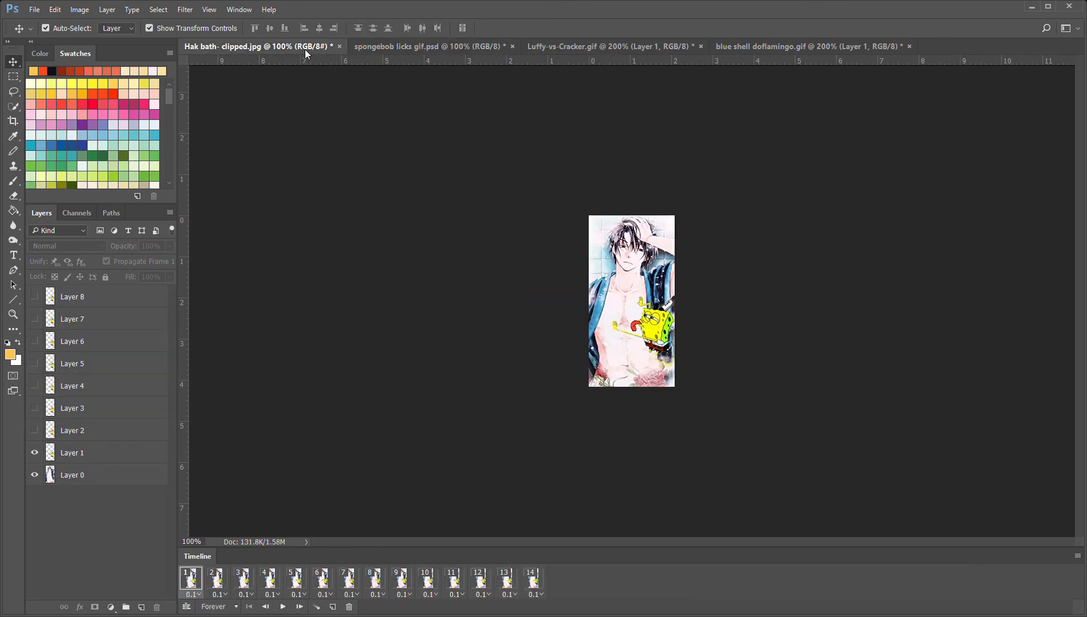
pyautogui.click(286, 607)
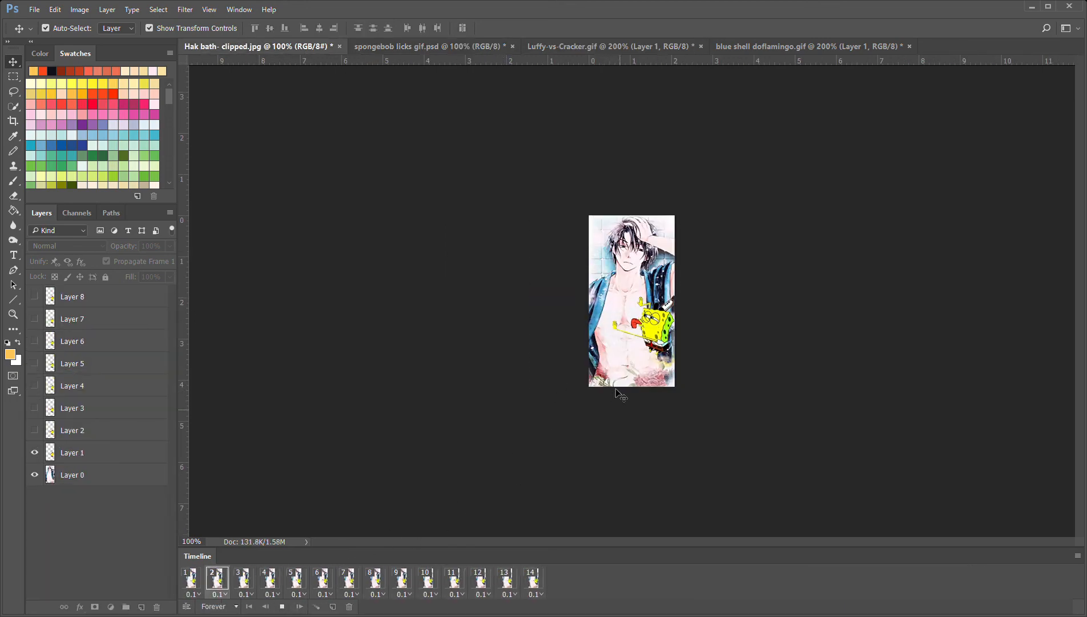